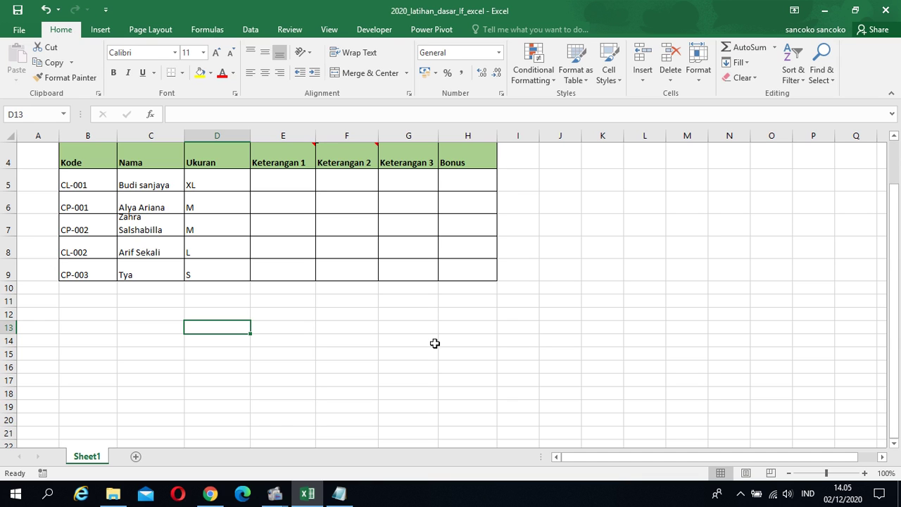
# Enter the note "Fungsi If dilakukan jika kita memiliki sebuah pilihan" in cell D12
pyautogui.click(244, 311)
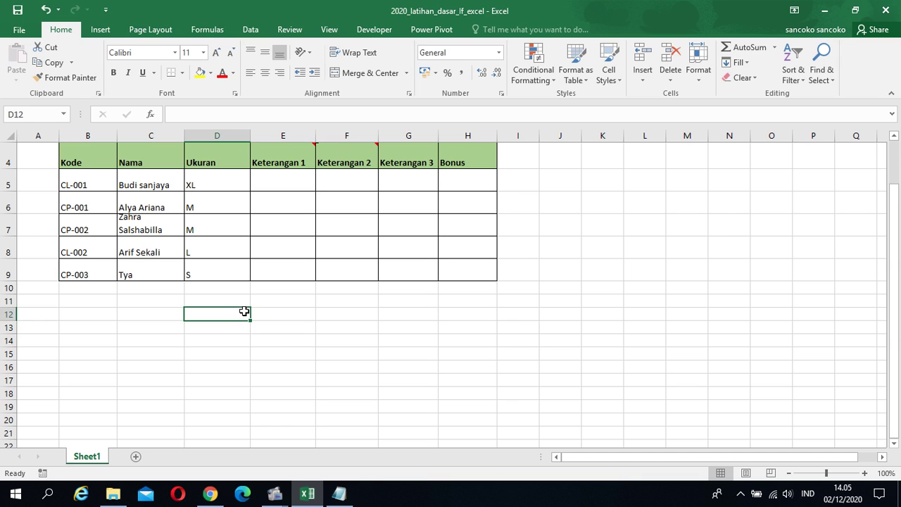
pyautogui.write('Funsi')
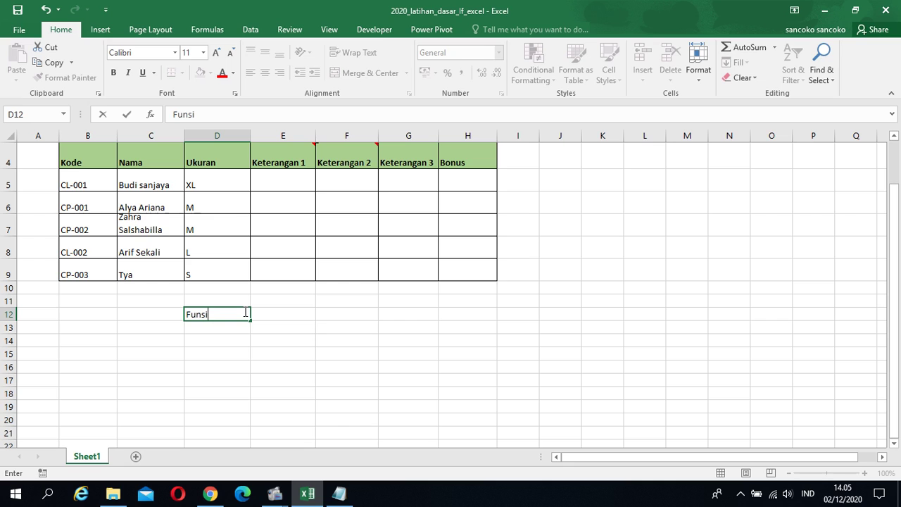
pyautogui.press('BackSpace')
pyautogui.press('BackSpace')
pyautogui.write('gsi ')
pyautogui.write('If f')
pyautogui.press('BackSpace')
pyautogui.write('dilakukan ')
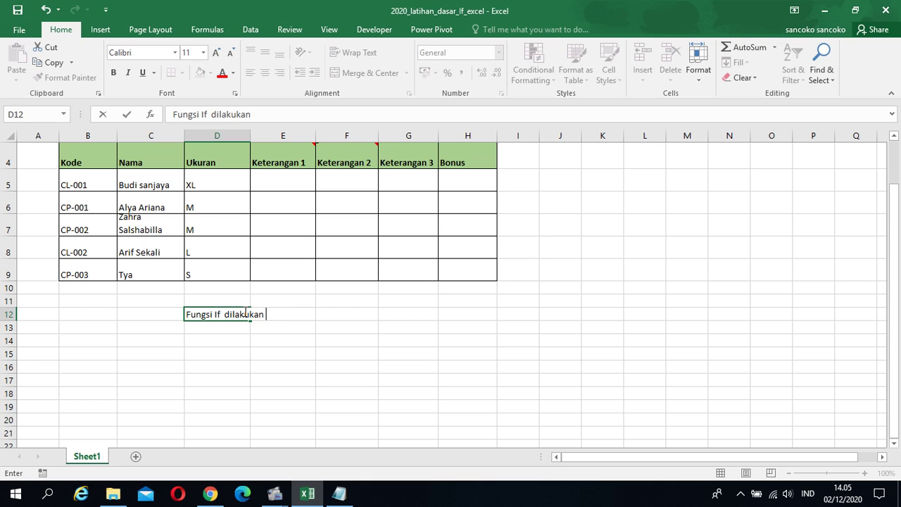
pyautogui.write('jika kita memiliki')
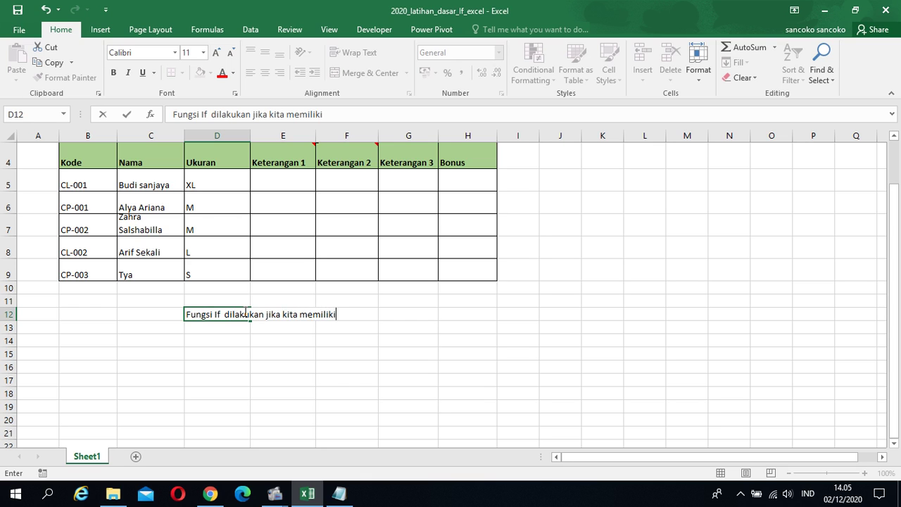
pyautogui.write(' sebuah piliha')
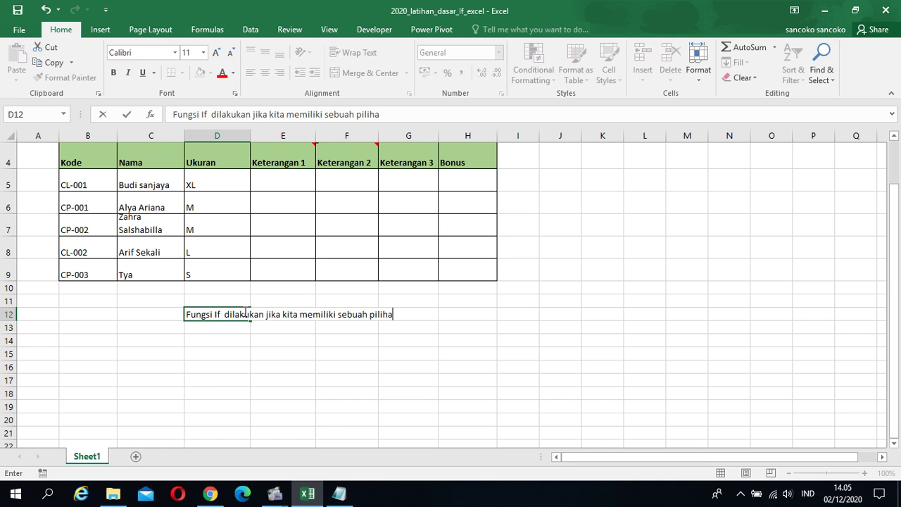
pyautogui.write('n')
pyautogui.press('Return')
# Enter the example text "misal: Ya dan Tidak" in cell D13
pyautogui.write('mi')
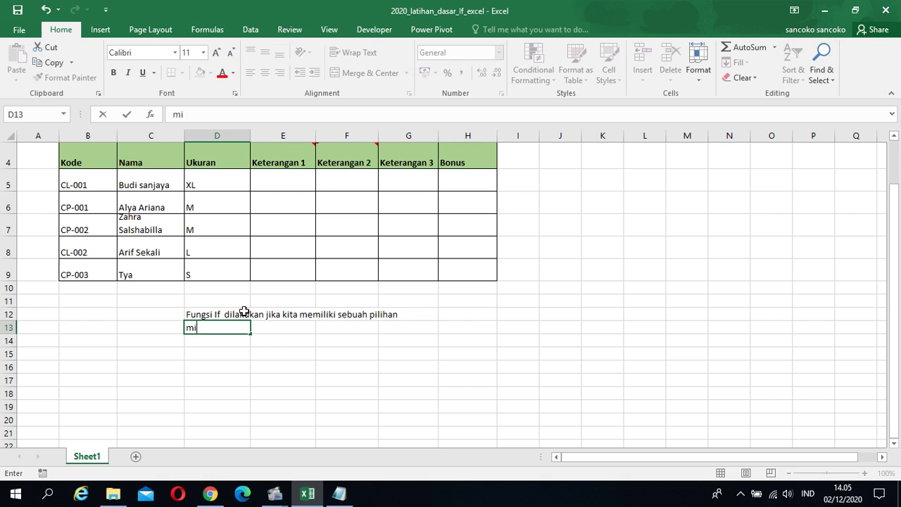
pyautogui.write('sal: Ya dan Tidak')
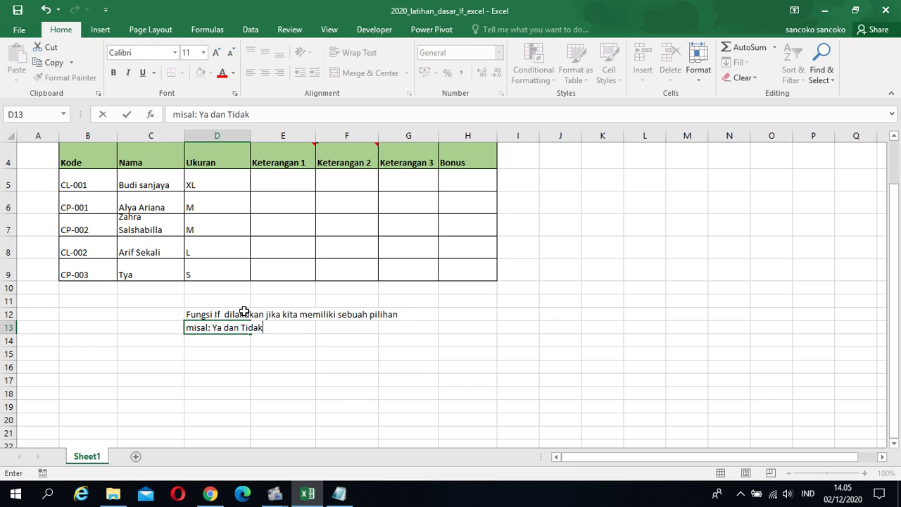
pyautogui.press('Return')
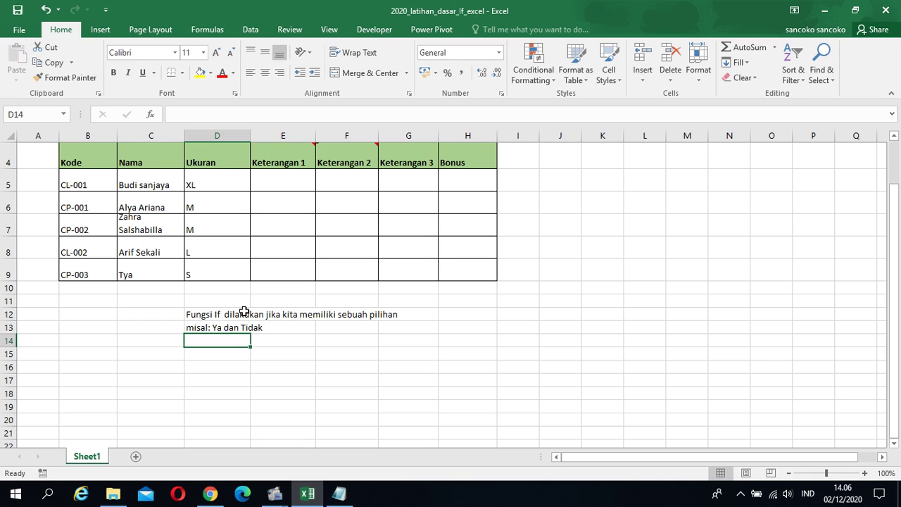
# Make only the word "If" bold in the note in cell D12
pyautogui.click(232, 314)
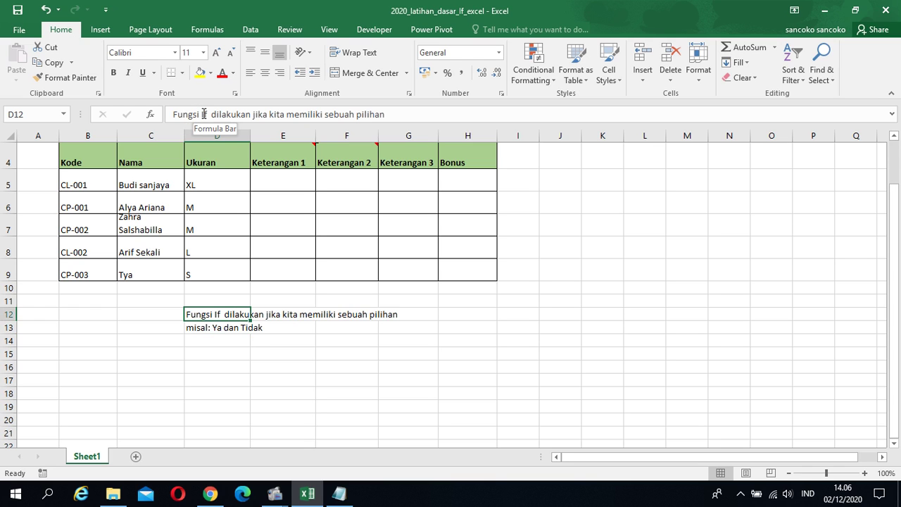
pyautogui.click(201, 114)
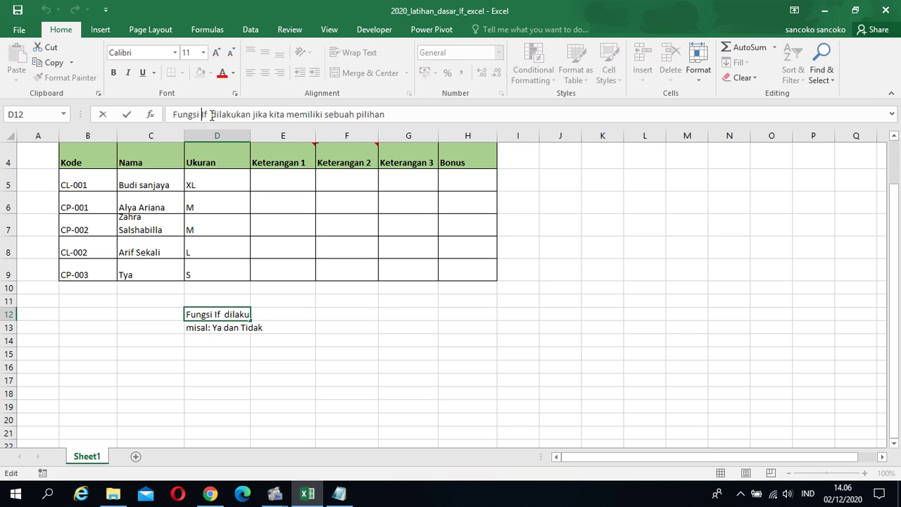
pyautogui.click(328, 354)
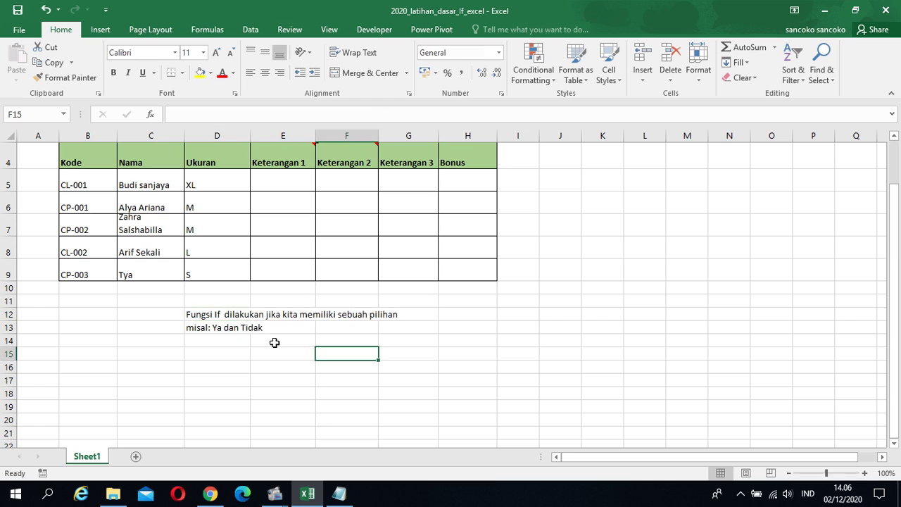
pyautogui.click(225, 316)
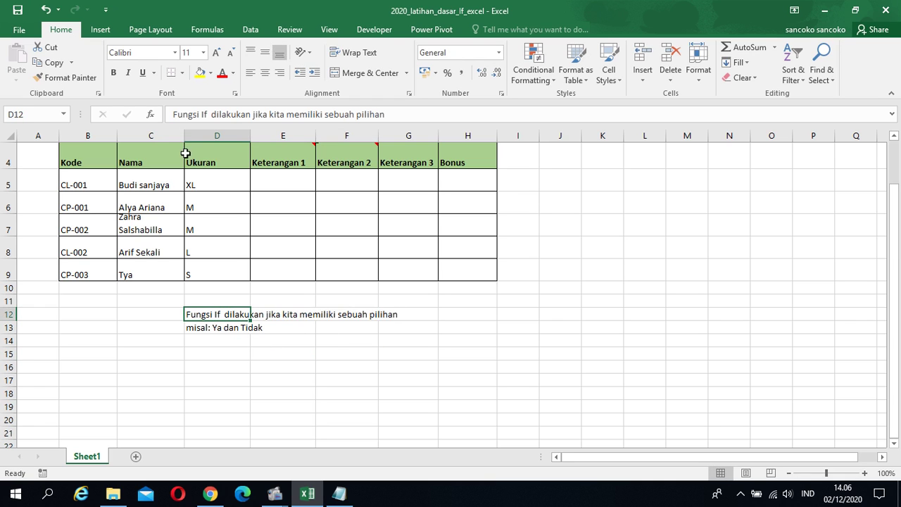
pyautogui.click(201, 114)
pyautogui.moveTo(200, 114); pyautogui.dragTo(207, 114)
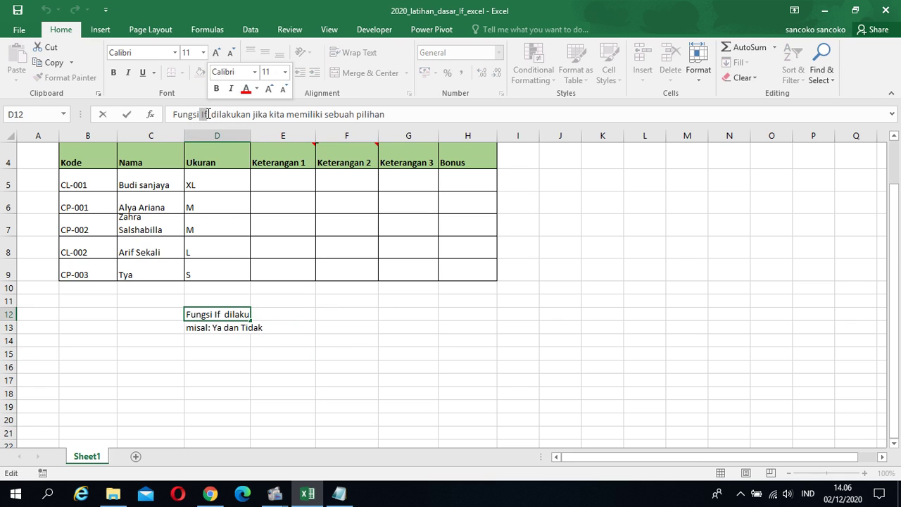
pyautogui.hotkey('ctrl', 'b')
pyautogui.click(376, 333)
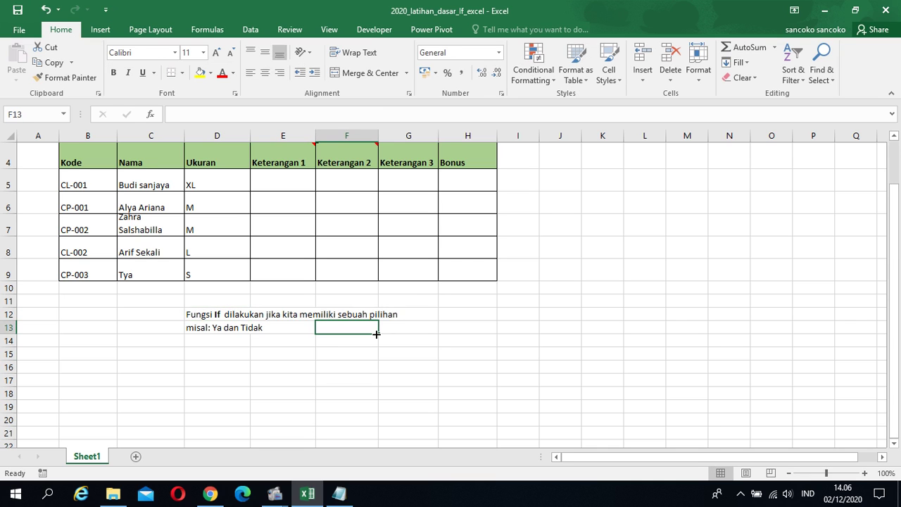
# Switch to Notepad and copy the lines from "2. Maka gunakan If" through the "Jika pilihannya 3" rule
pyautogui.click(231, 342)
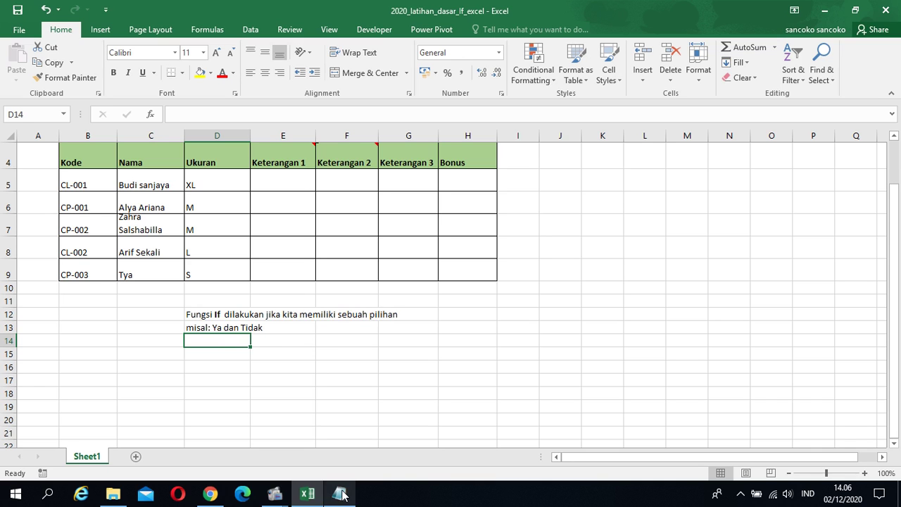
pyautogui.moveTo(343, 495)
pyautogui.click(350, 466)
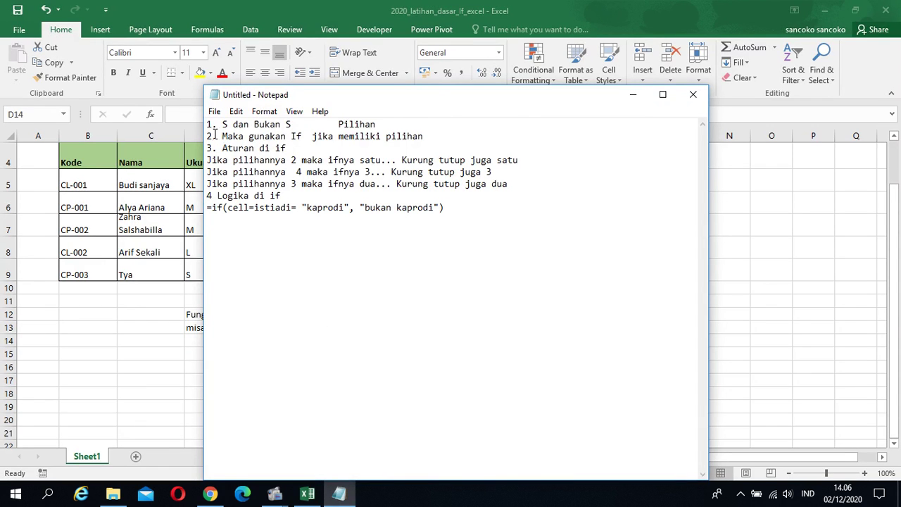
pyautogui.moveTo(207, 136); pyautogui.dragTo(514, 183)
pyautogui.hotkey('ctrl', 'c')
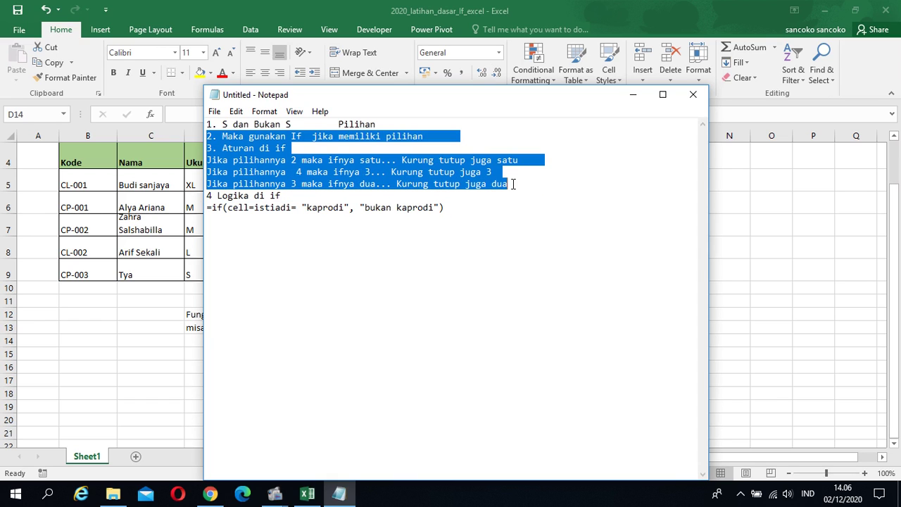
# Switch back to Excel and paste the copied lines starting at cell D14
pyautogui.hotkey('alt', 'Tab')
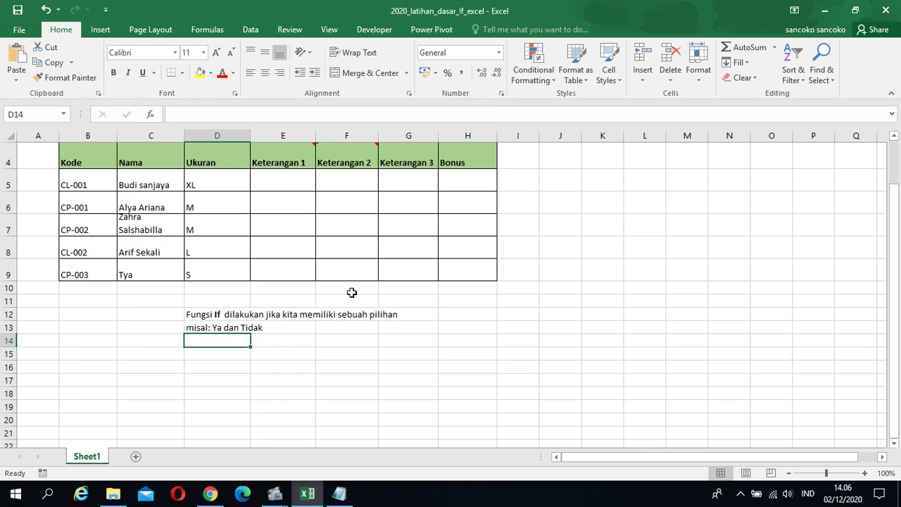
pyautogui.click(324, 325)
pyautogui.click(234, 341)
pyautogui.hotkey('ctrl', 'v')
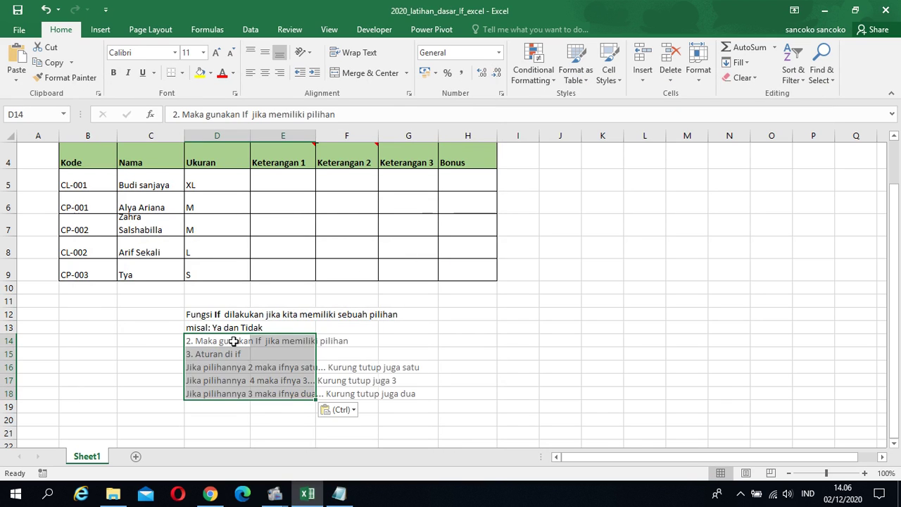
pyautogui.click(346, 329)
pyautogui.click(252, 341)
pyautogui.moveTo(252, 341); pyautogui.dragTo(237, 389)
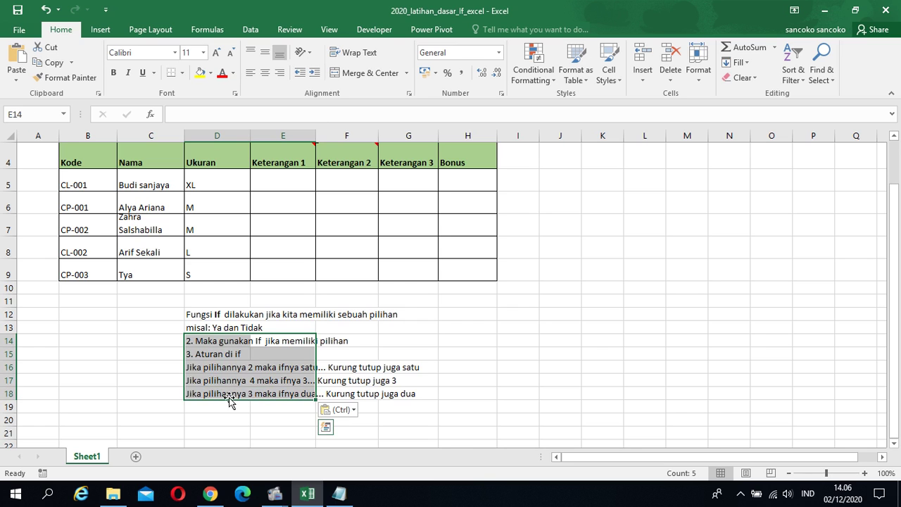
pyautogui.click(255, 354)
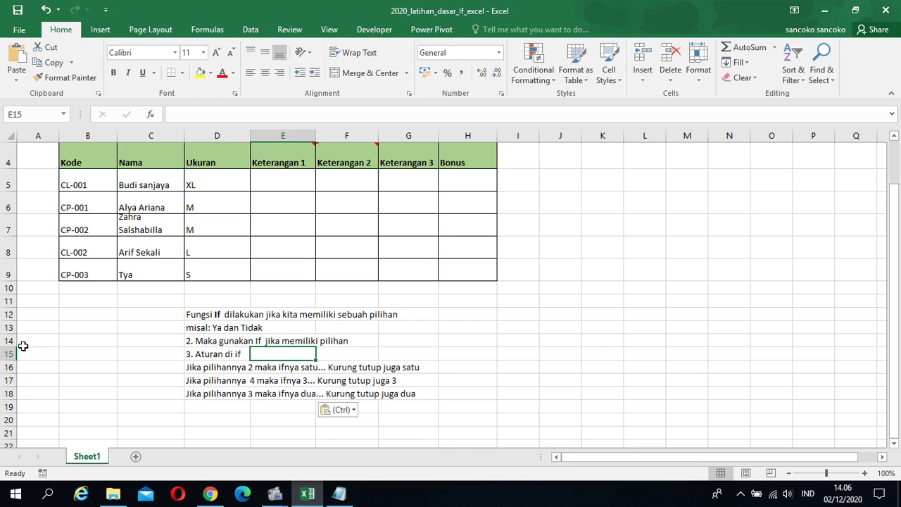
# Prefix the note in D12 with "1. " and clear the "Maka gunakan If" line from D14
pyautogui.click(173, 312)
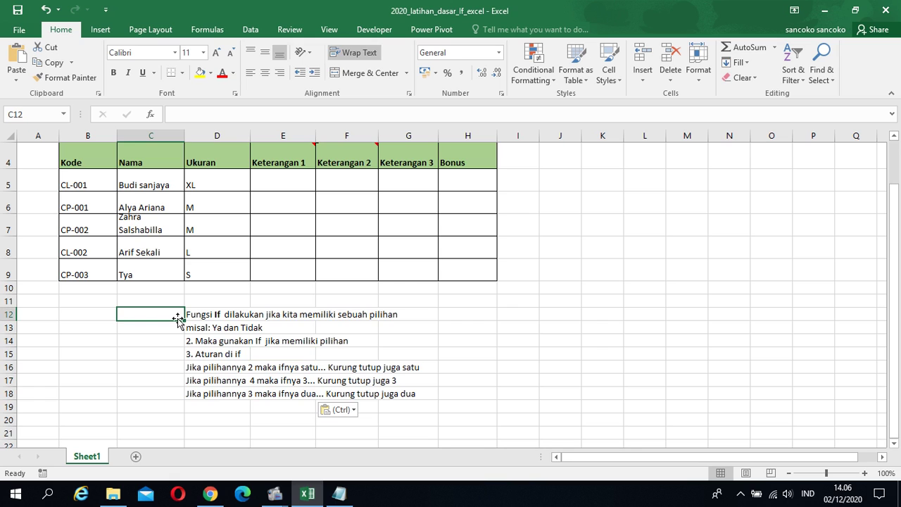
pyautogui.click(192, 316)
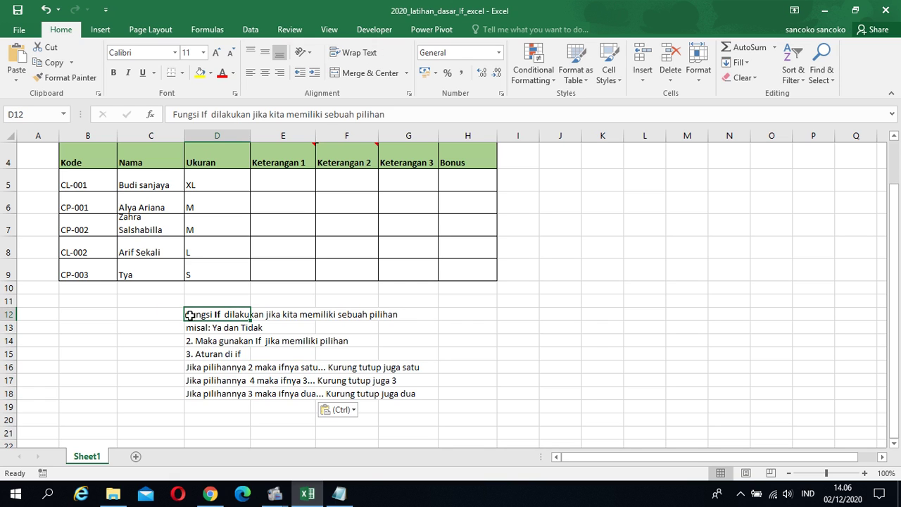
pyautogui.click(172, 115)
pyautogui.write('1.')
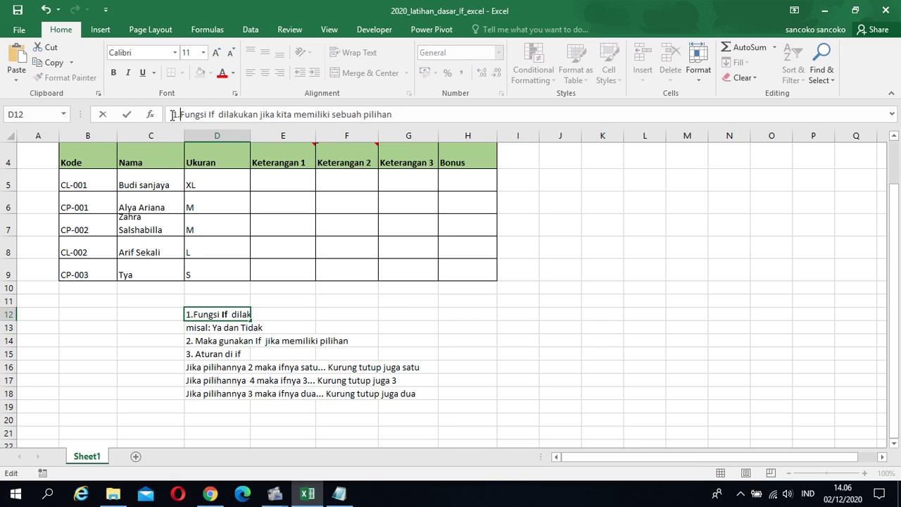
pyautogui.press('Return')
pyautogui.press('Return')
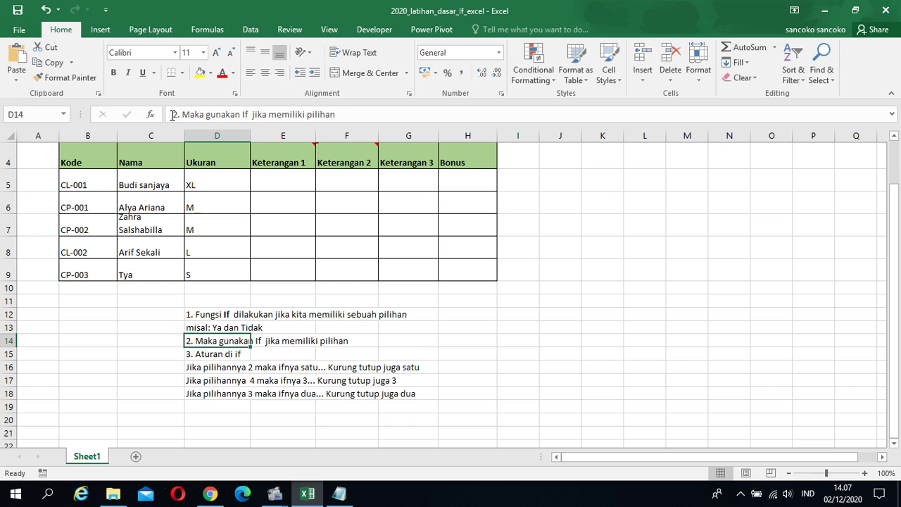
pyautogui.press('Delete')
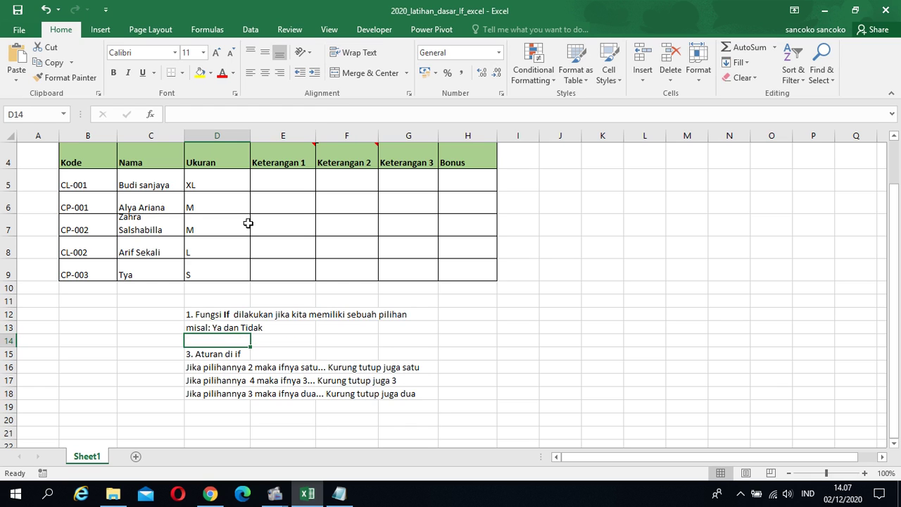
pyautogui.click(220, 354)
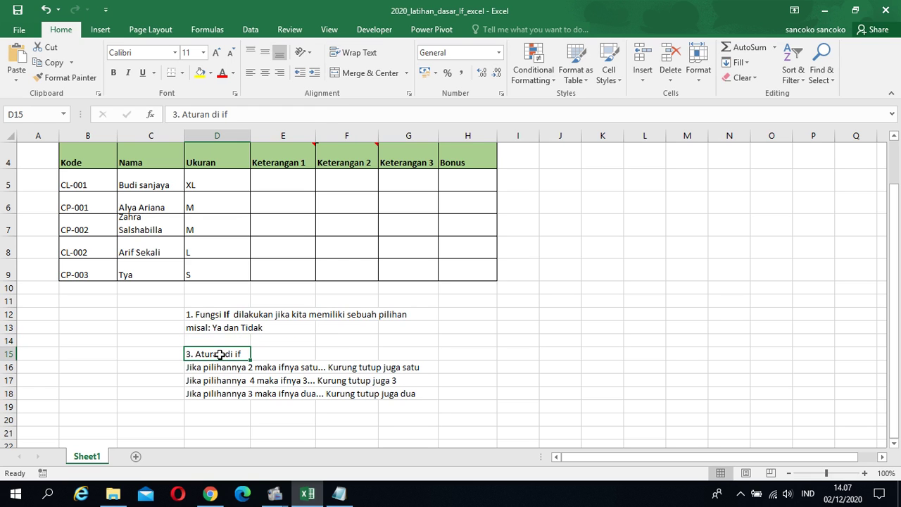
pyautogui.press('Delete')
pyautogui.click(238, 367)
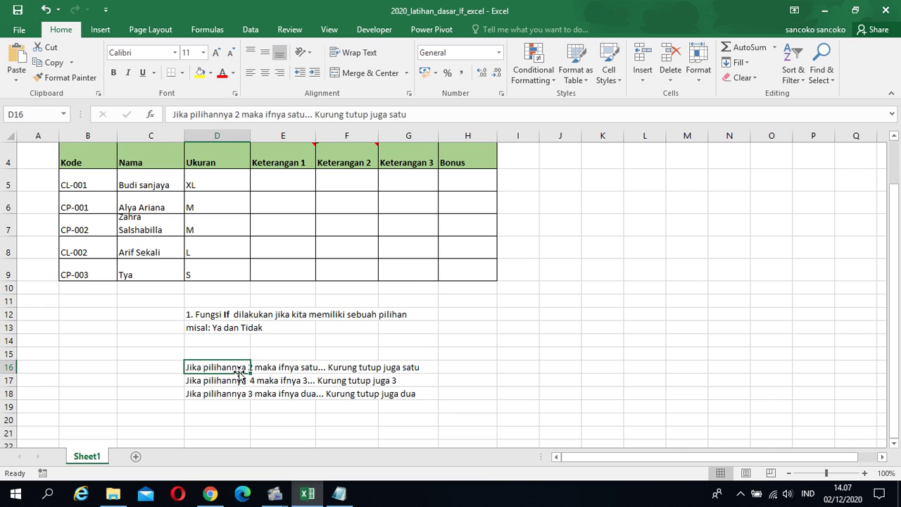
pyautogui.hotkey('ctrl', 'z')
# Move the "Aturan di if" heading and its three rules from D15:D18 up one row to start at D14
pyautogui.click(288, 342)
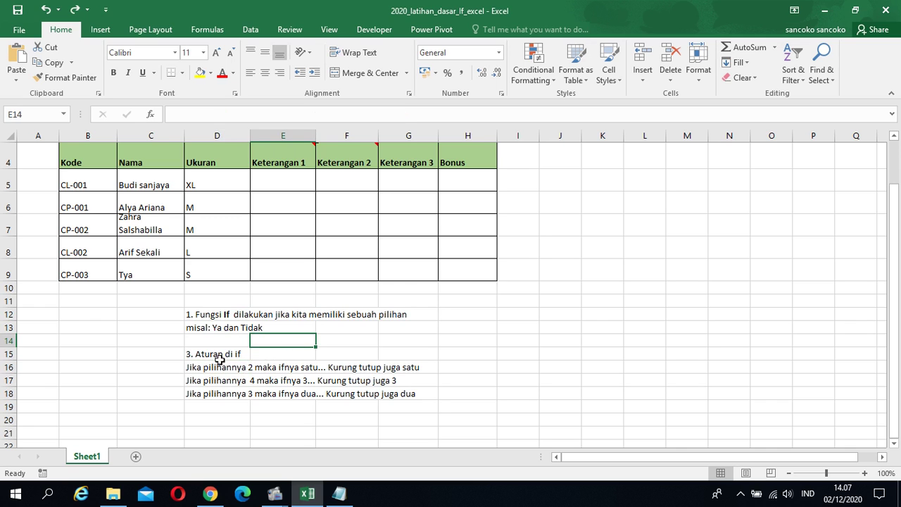
pyautogui.moveTo(220, 360); pyautogui.dragTo(243, 396)
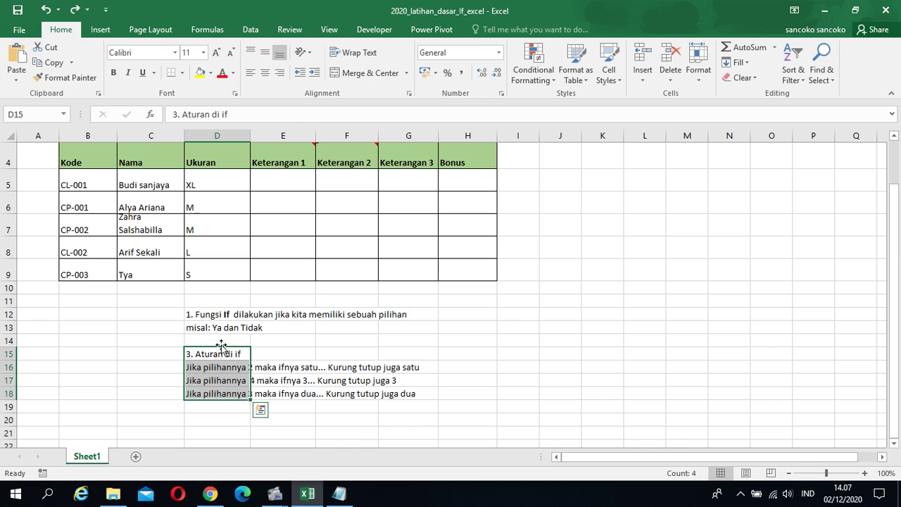
pyautogui.moveTo(222, 345); pyautogui.dragTo(218, 338)
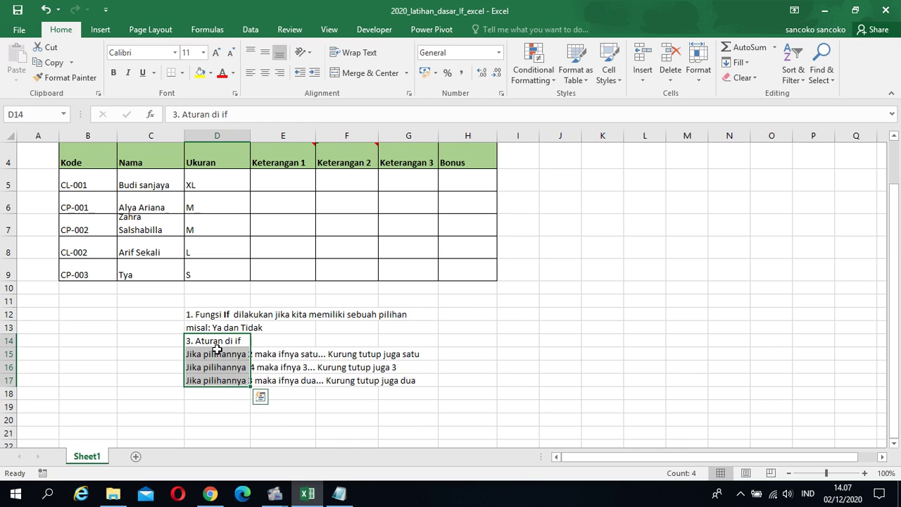
# Renumber the "Aturan di if" heading in cell D14 as 2
pyautogui.click(188, 341)
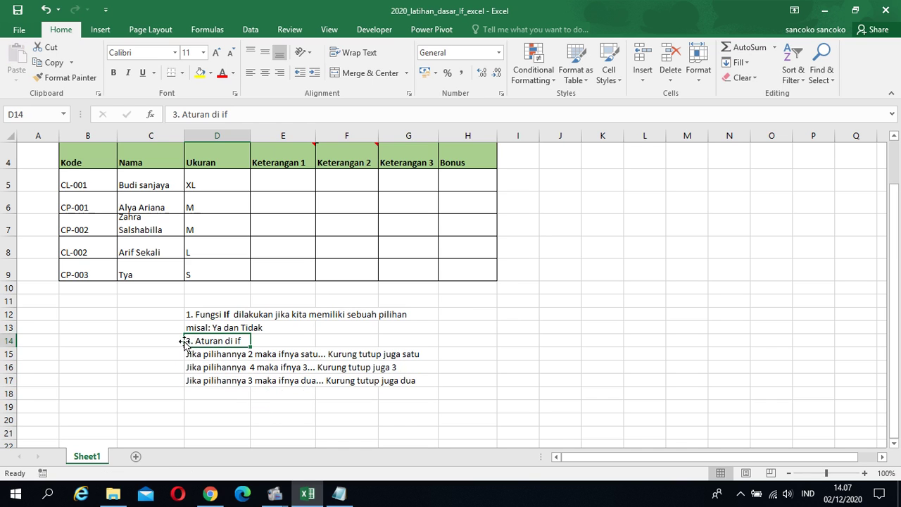
pyautogui.click(179, 114)
pyautogui.press('BackSpace')
pyautogui.write('2')
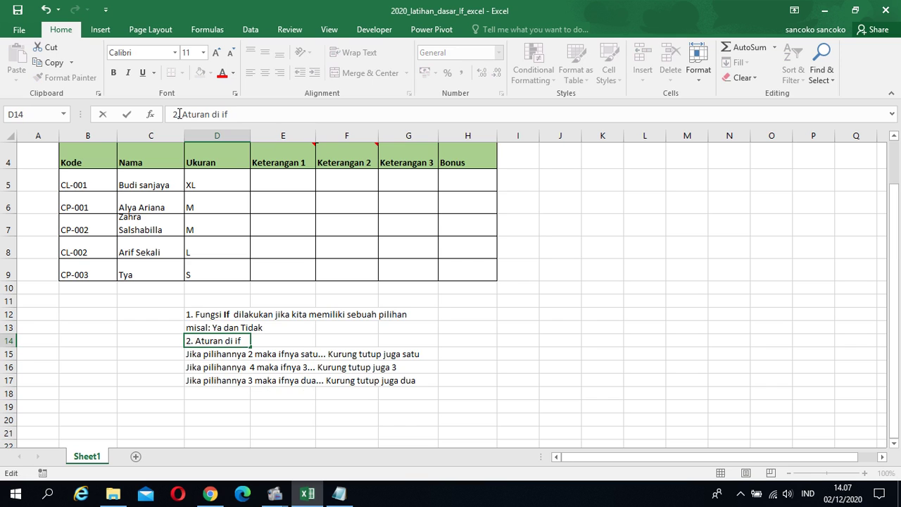
pyautogui.press('Return')
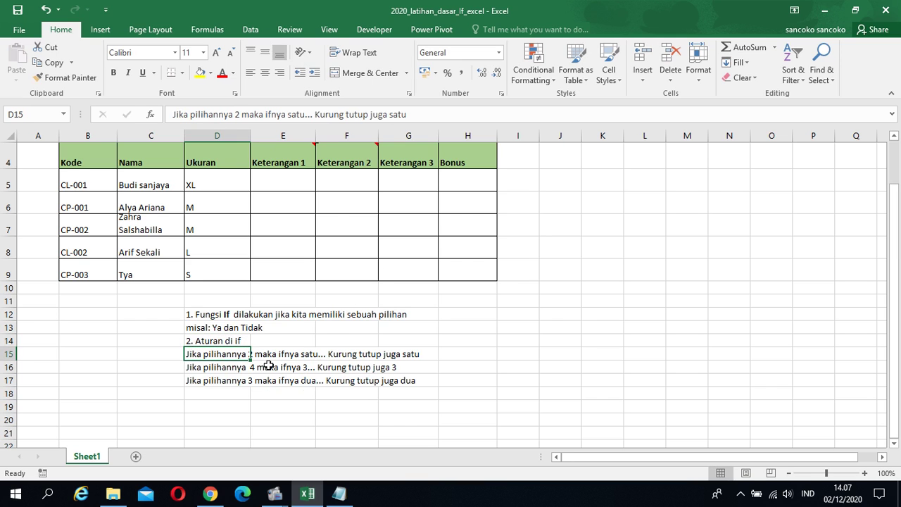
# Bold the phrases "ifnya satu" and "Kurung tutup" within the two-choice rule in cell D15
pyautogui.click(303, 356)
pyautogui.click(228, 361)
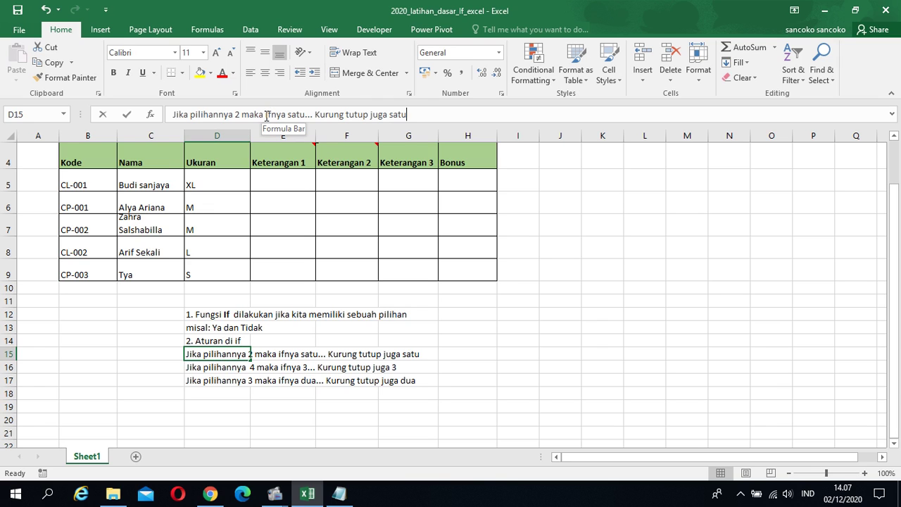
pyautogui.moveTo(267, 115); pyautogui.dragTo(307, 114)
pyautogui.hotkey('ctrl', 'b')
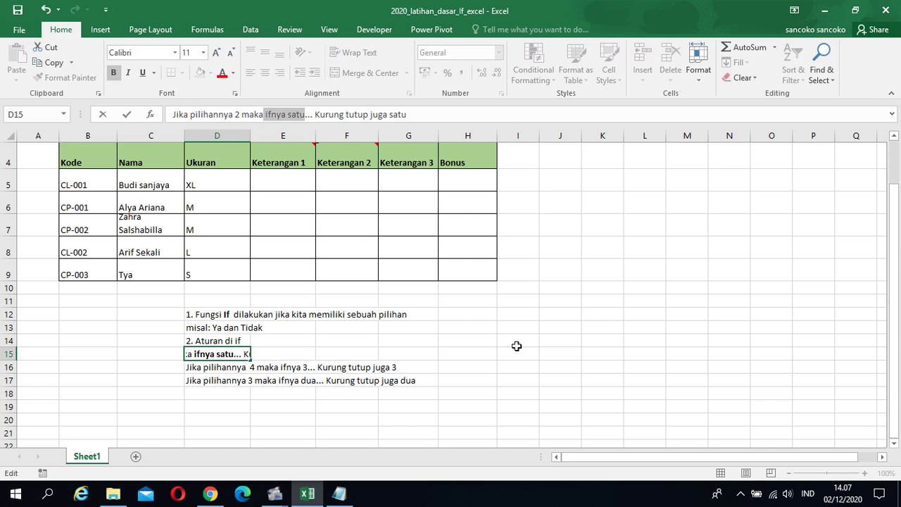
pyautogui.click(516, 344)
pyautogui.click(231, 354)
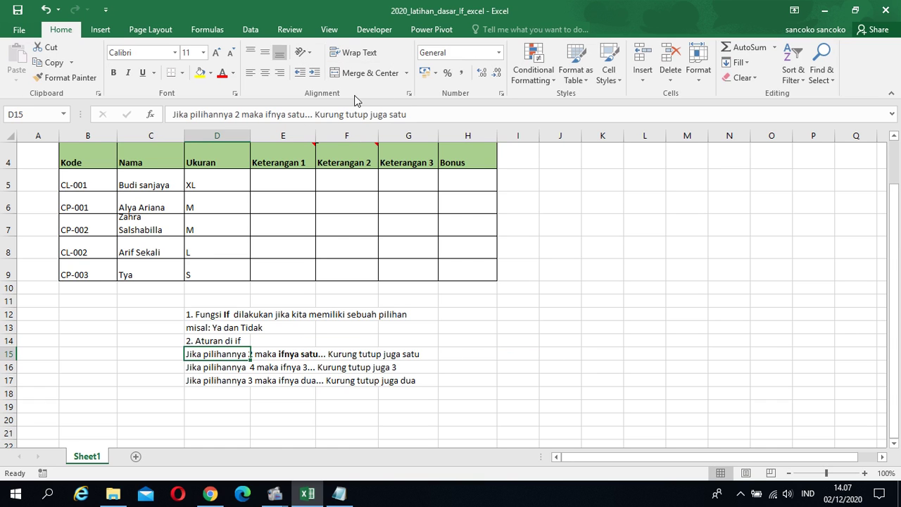
pyautogui.moveTo(315, 114); pyautogui.dragTo(368, 117)
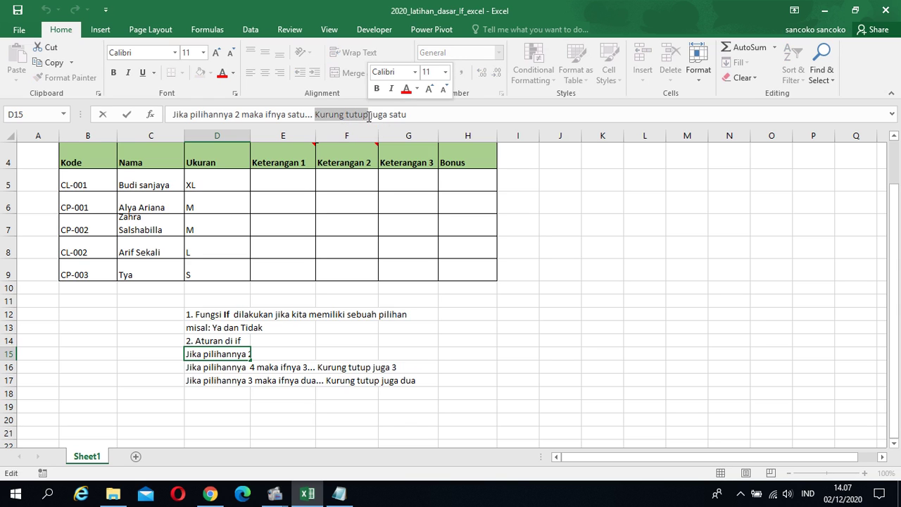
pyautogui.hotkey('ctrl', 'b')
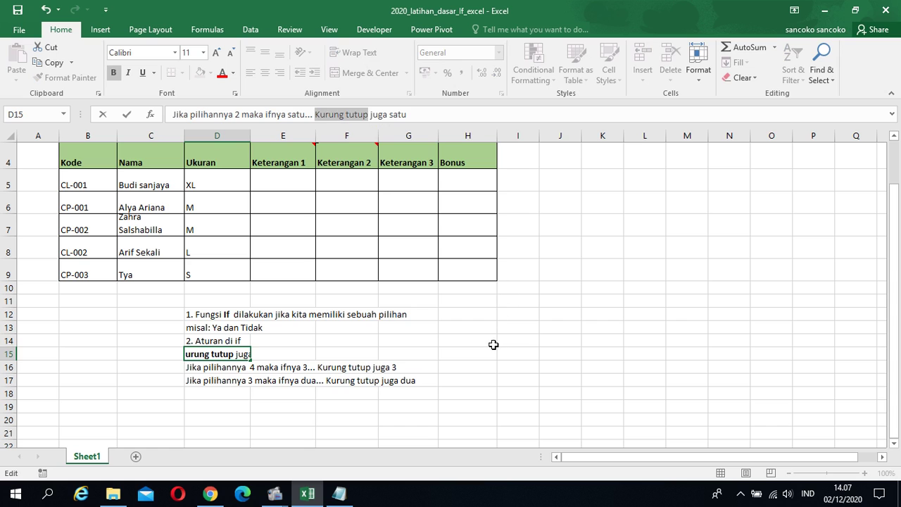
pyautogui.click(493, 345)
pyautogui.click(336, 357)
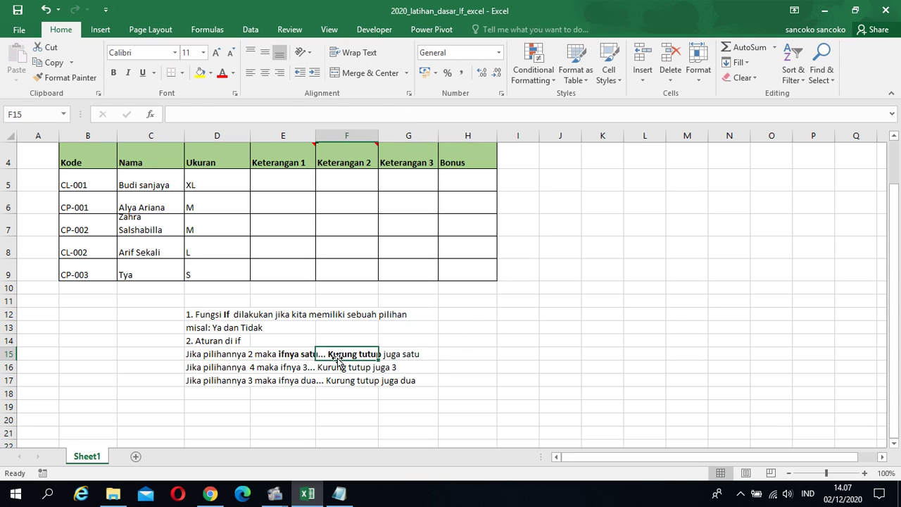
# Bold "4 maka ifnya 3" and "Kurung tutup juga 3" within the rule in cell D16
pyautogui.click(249, 366)
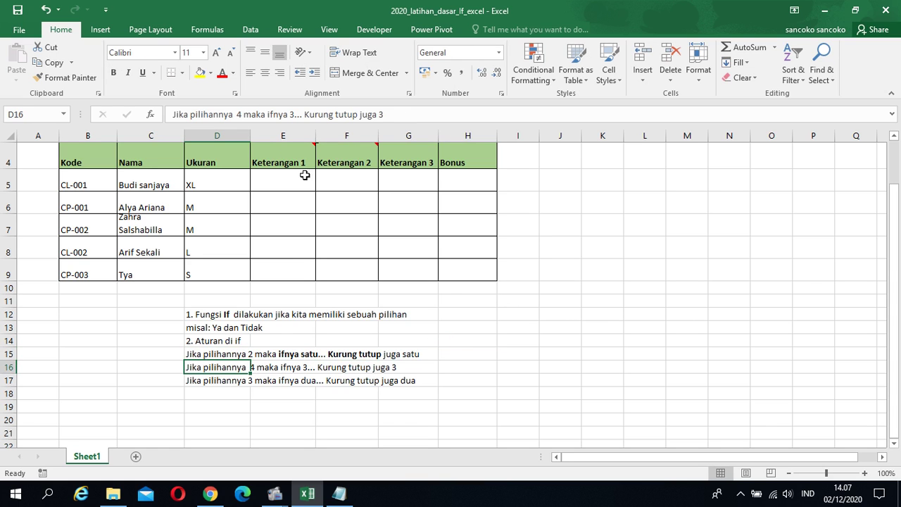
pyautogui.click(238, 115)
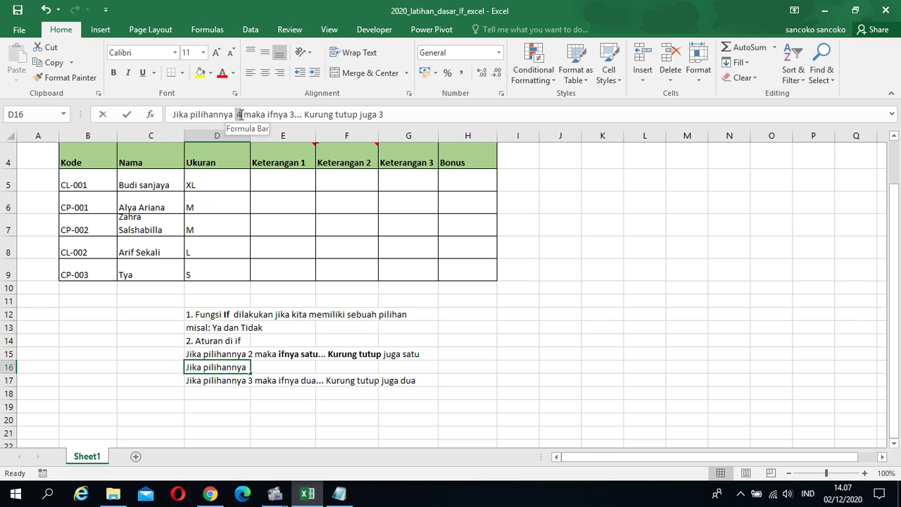
pyautogui.moveTo(238, 114); pyautogui.dragTo(294, 117)
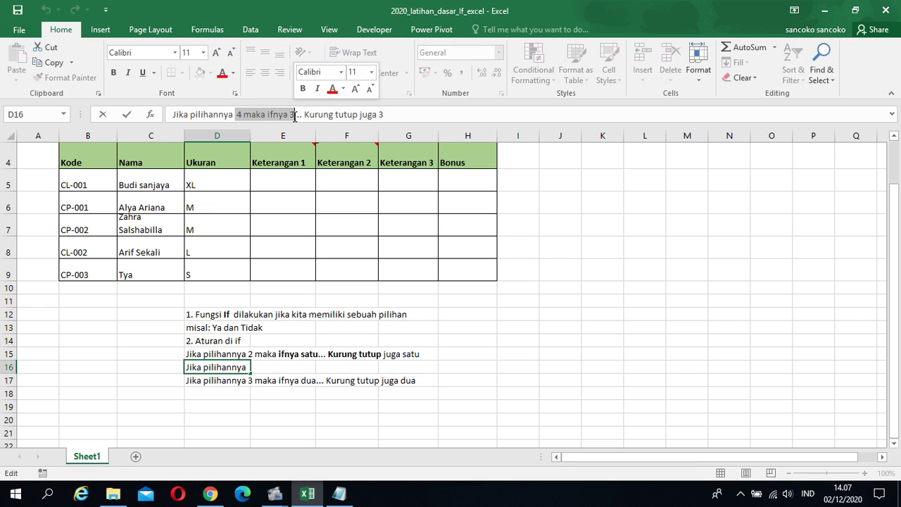
pyautogui.hotkey('ctrl', 'b')
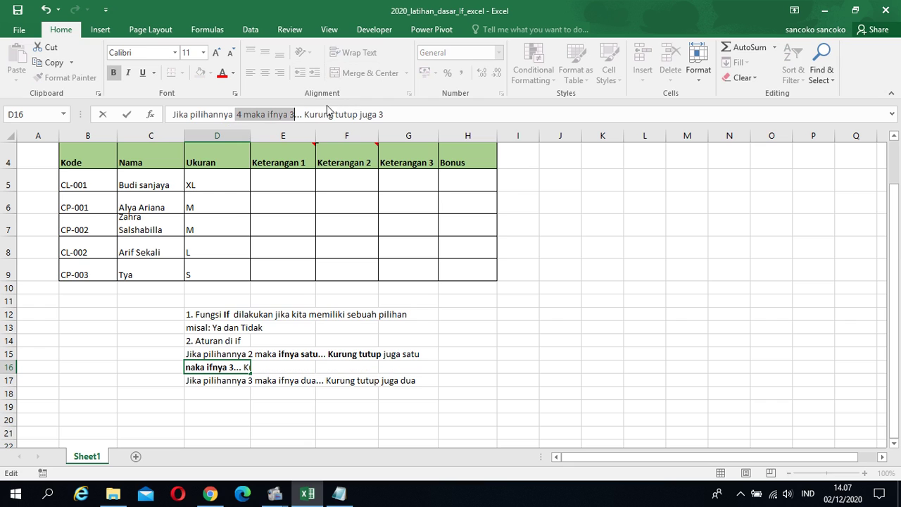
pyautogui.moveTo(304, 114); pyautogui.dragTo(386, 114)
pyautogui.hotkey('ctrl', 'b')
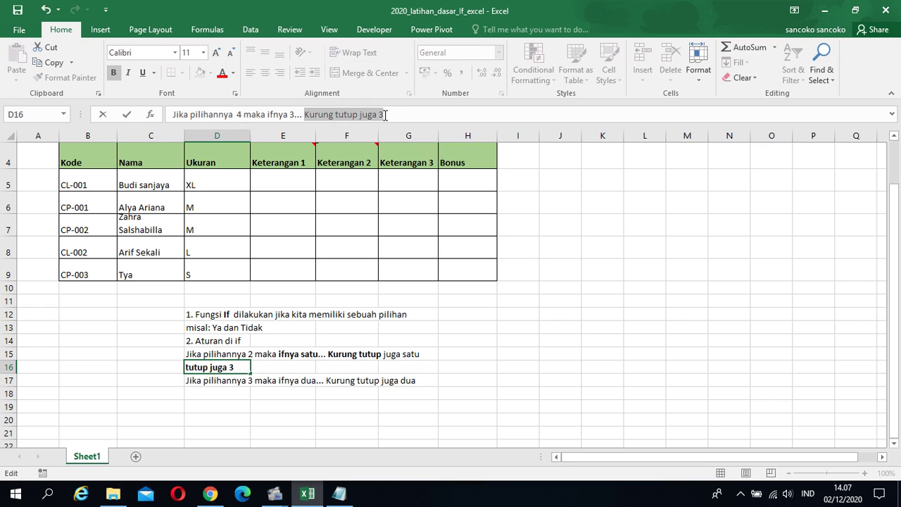
pyautogui.click(573, 316)
pyautogui.click(278, 365)
pyautogui.click(354, 380)
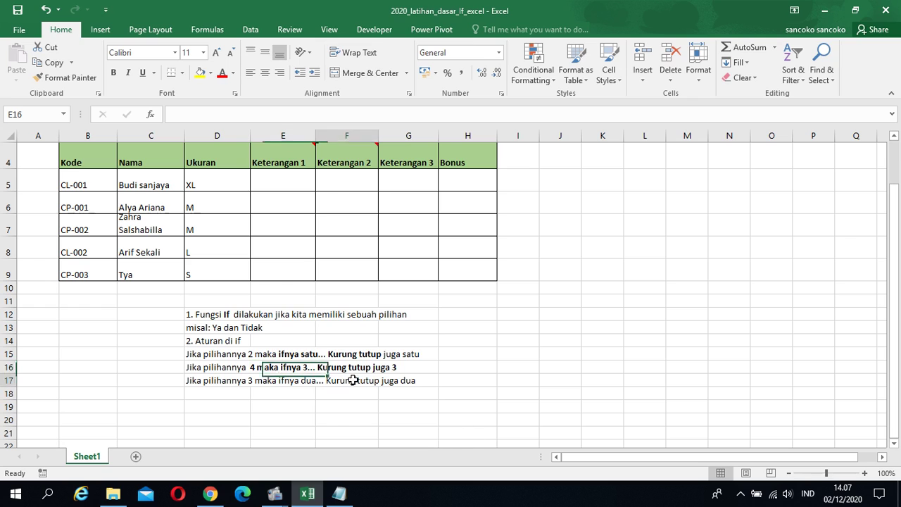
# Swap the rules in D16 and D17 so the three-choice rule comes before the four-choice rule
pyautogui.click(225, 397)
pyautogui.click(218, 408)
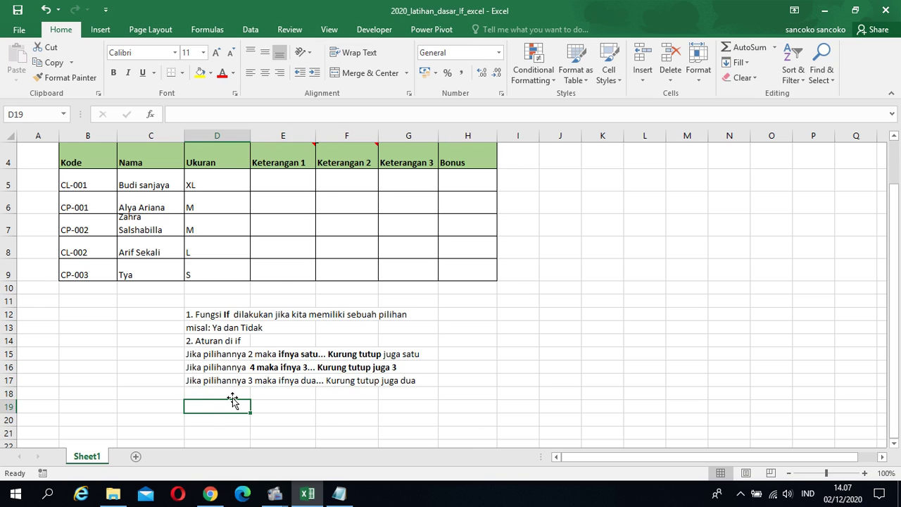
pyautogui.click(232, 393)
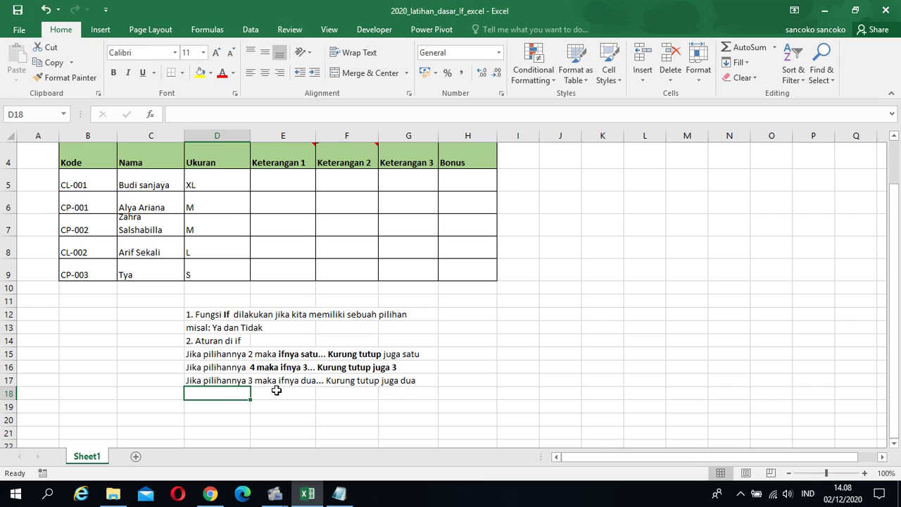
pyautogui.click(242, 381)
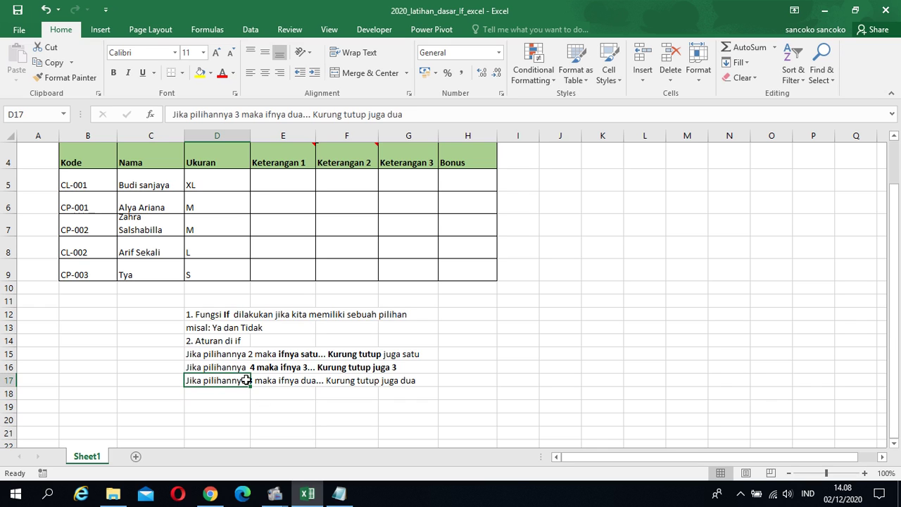
pyautogui.click(240, 368)
pyautogui.moveTo(239, 368)
pyautogui.mouseDown()
pyautogui.moveTo(244, 395)
pyautogui.moveTo(224, 392)
pyautogui.moveTo(227, 369)
pyautogui.mouseUp()
pyautogui.click(225, 380)
pyautogui.click(261, 392)
# Enter the note "3. Misal: Kaprodi AP; Pak" followed by the department head's name in cell D18
pyautogui.click(220, 393)
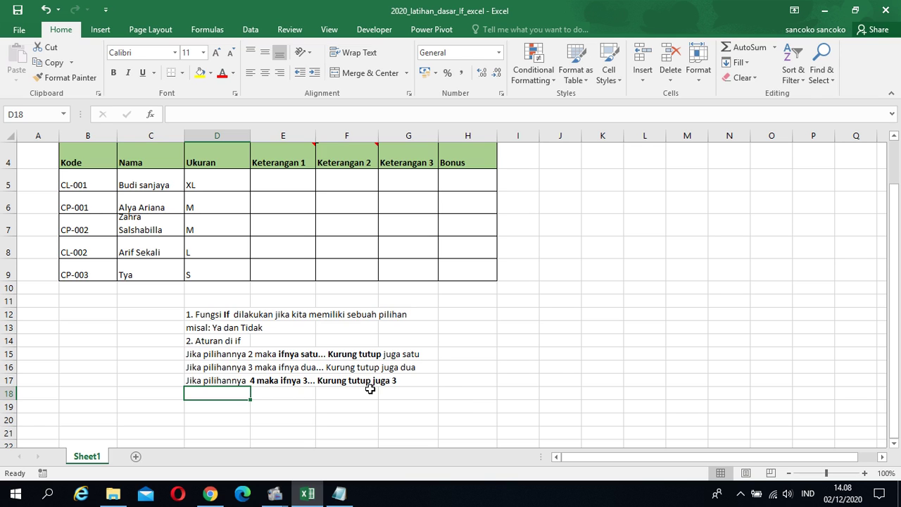
pyautogui.write('JIka')
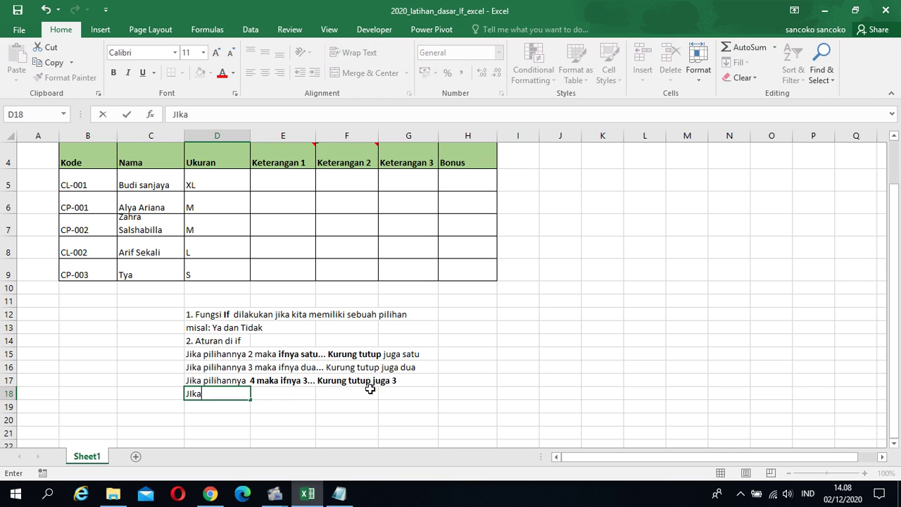
pyautogui.press('BackSpace')
pyautogui.press('BackSpace')
pyautogui.write('3. Misal')
pyautogui.write('ro')
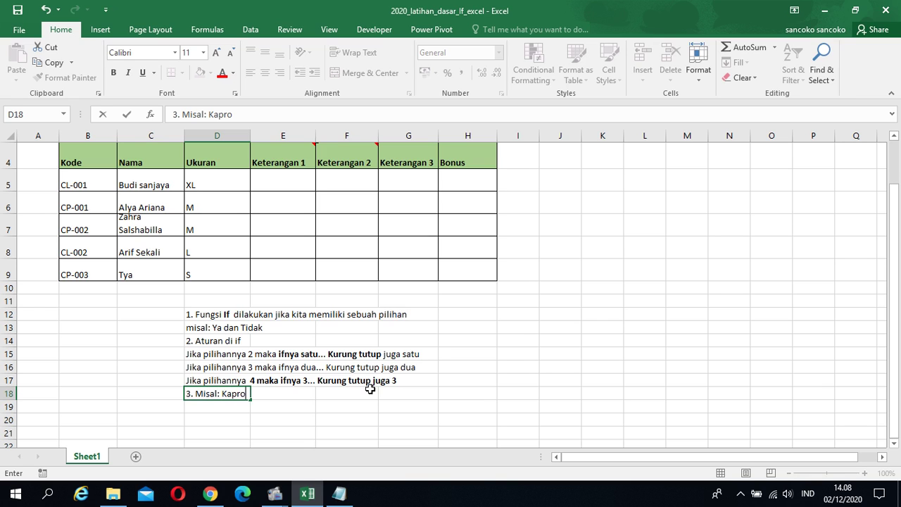
pyautogui.write('di AP; Pak Istidai')
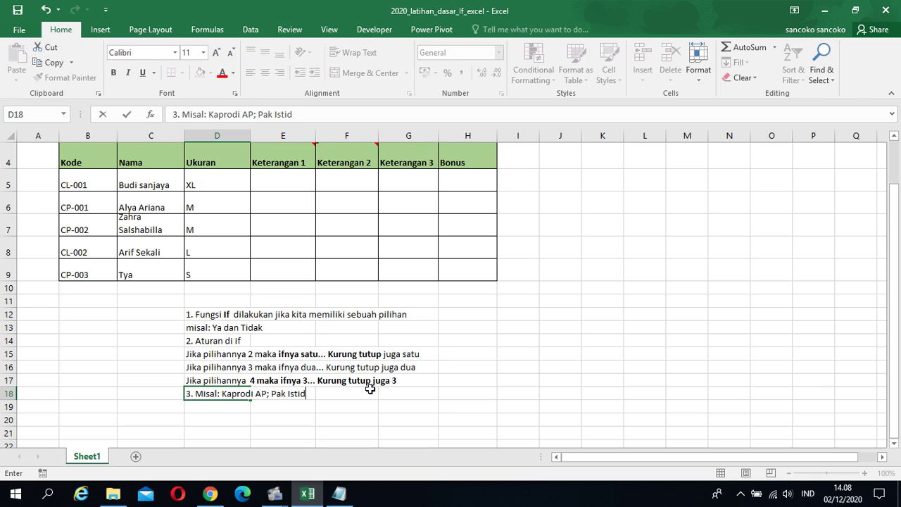
pyautogui.press('BackSpace')
pyautogui.press('BackSpace')
pyautogui.press('BackSpace')
pyautogui.write('adi')
pyautogui.press('Return')
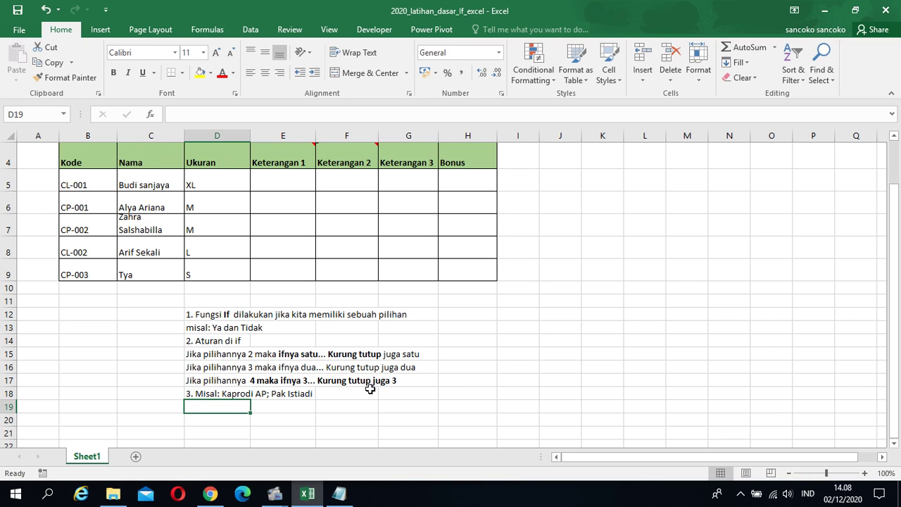
pyautogui.write('=')
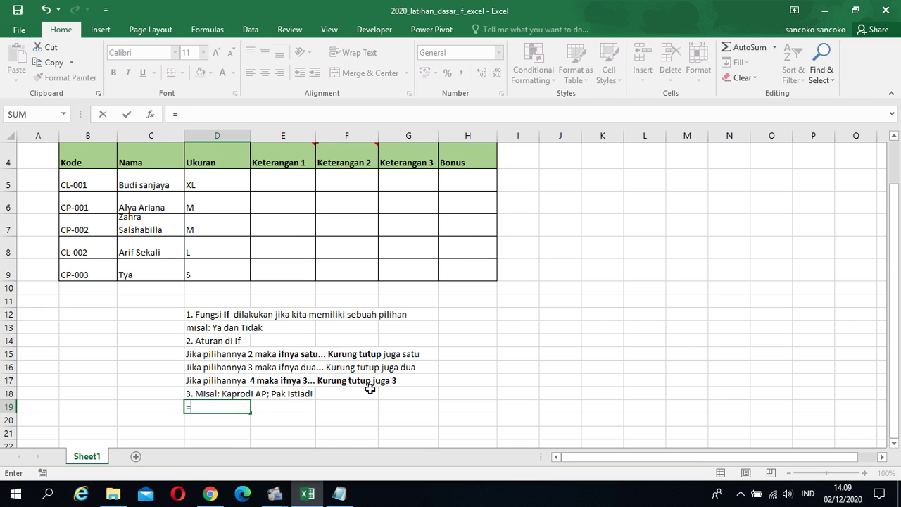
pyautogui.write('If(')
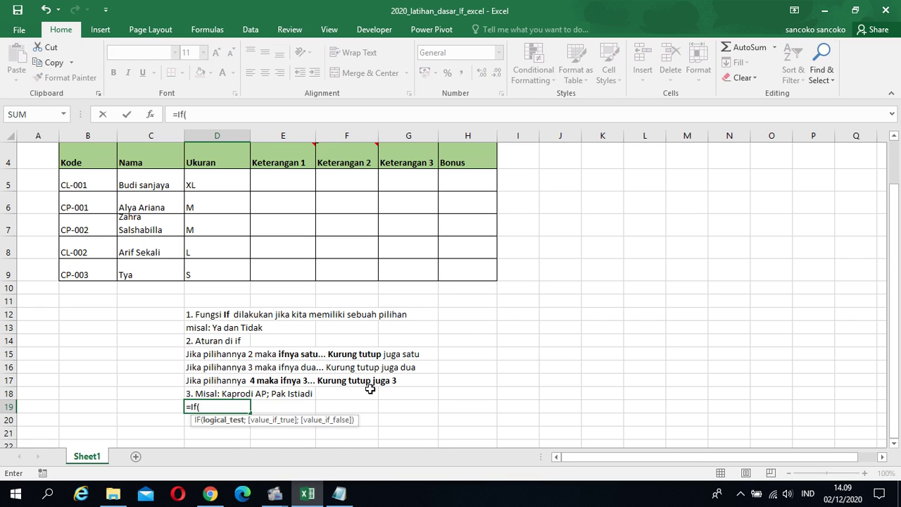
pyautogui.press('BackSpace')
pyautogui.press('BackSpace')
pyautogui.press('BackSpace')
pyautogui.press('BackSpace')
# Enter a sample IF formula as plain text in D19, testing cell against the head's name, with results "Kaprodi" and "Bukan Kaprodi"
pyautogui.write("'")
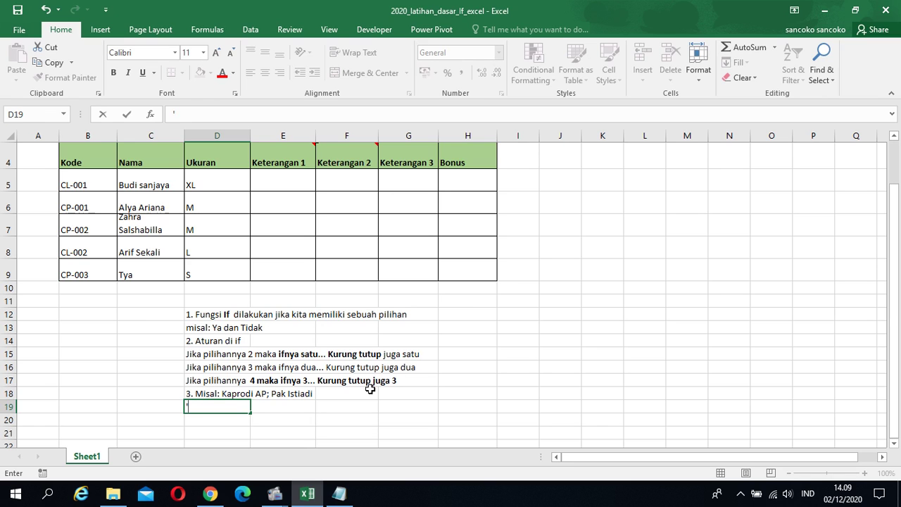
pyautogui.write('I')
pyautogui.press('BackSpace')
pyautogui.write('=if(cell')
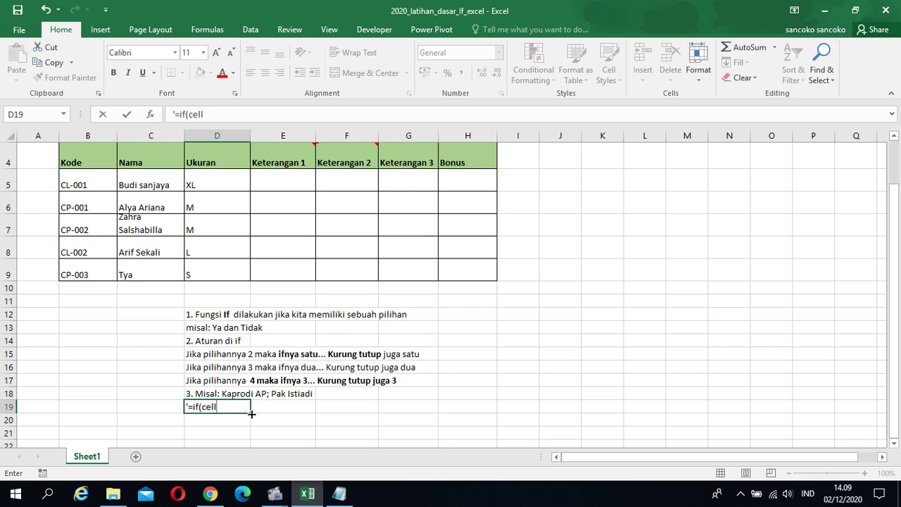
pyautogui.write('="Istiadi"')
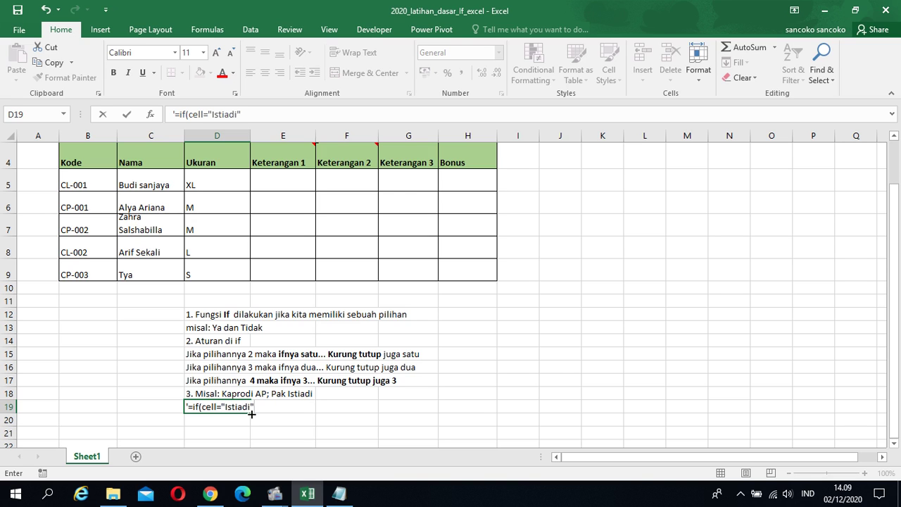
pyautogui.write(';"Kaprodi"')
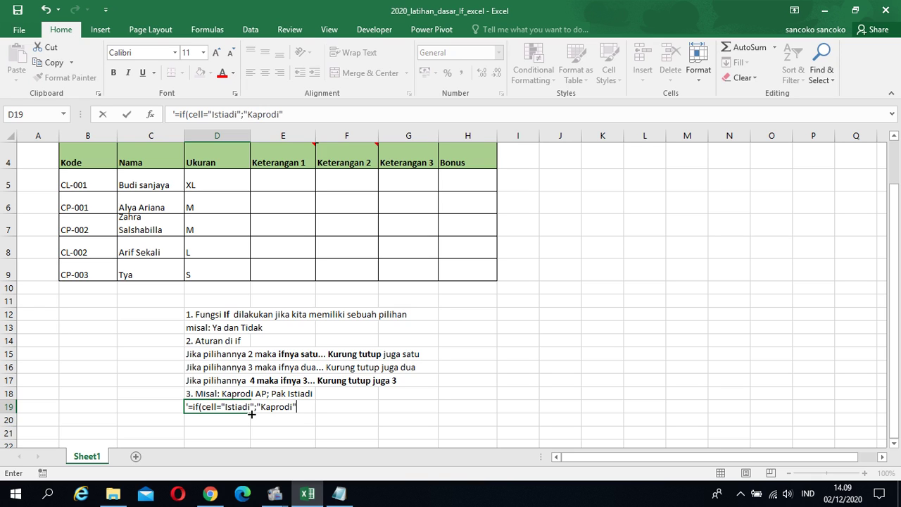
pyautogui.write(';')
pyautogui.write('"Bukan Kapro')
pyautogui.press('BackSpace')
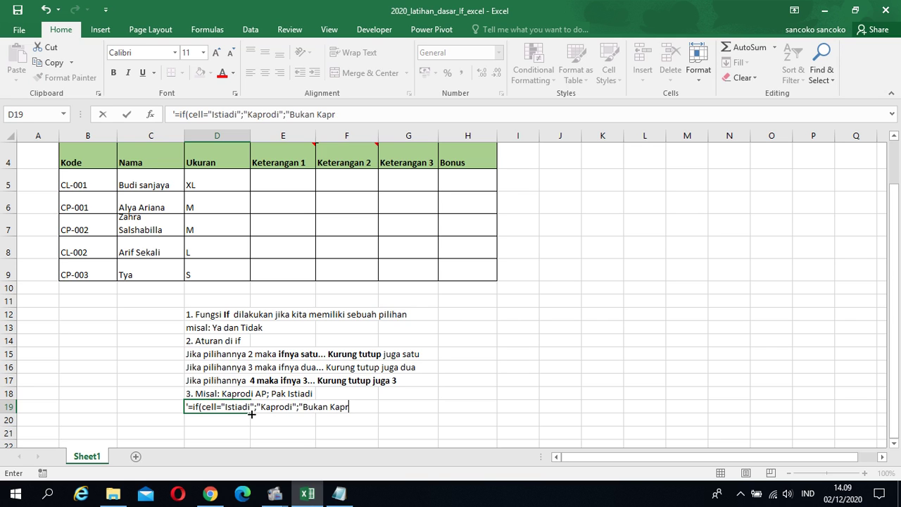
pyautogui.write('odi')
pyautogui.press('Return')
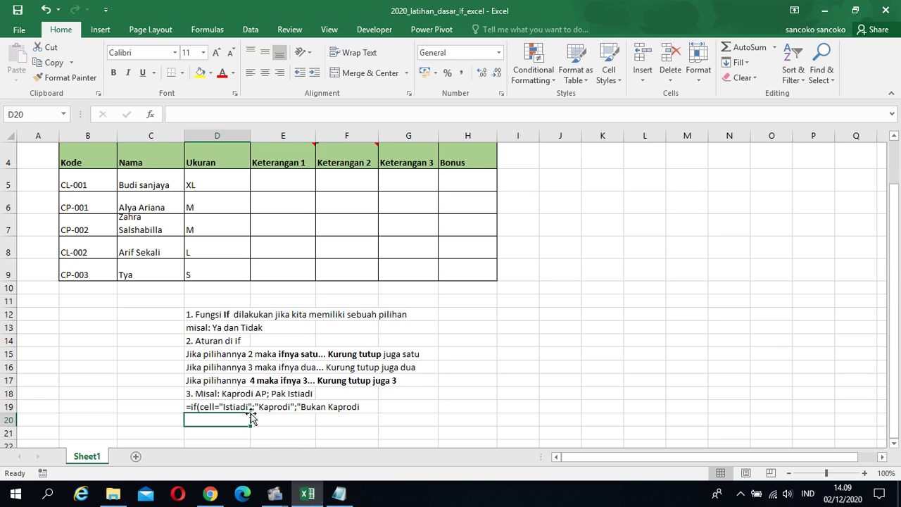
# Enter the note "Kasus: S dan Bukan S" in cell D21, leaving row 20 blank above it
pyautogui.click(233, 406)
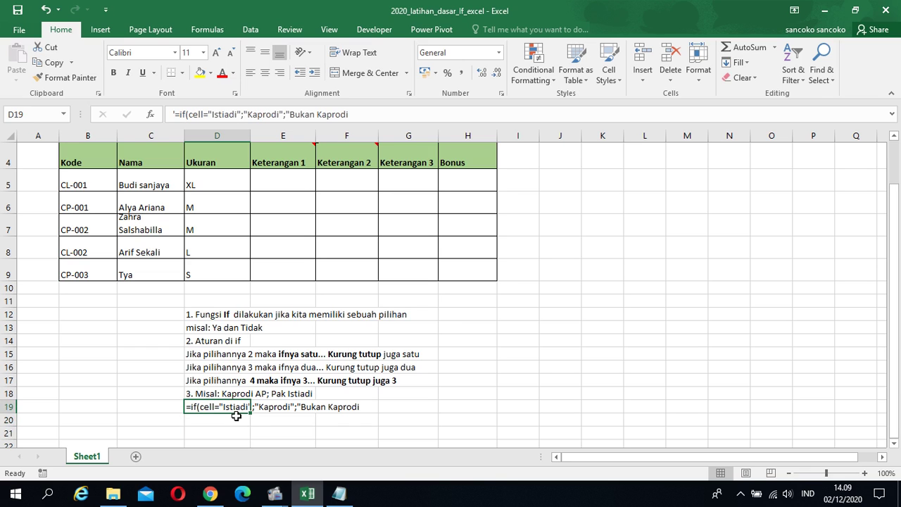
pyautogui.click(238, 419)
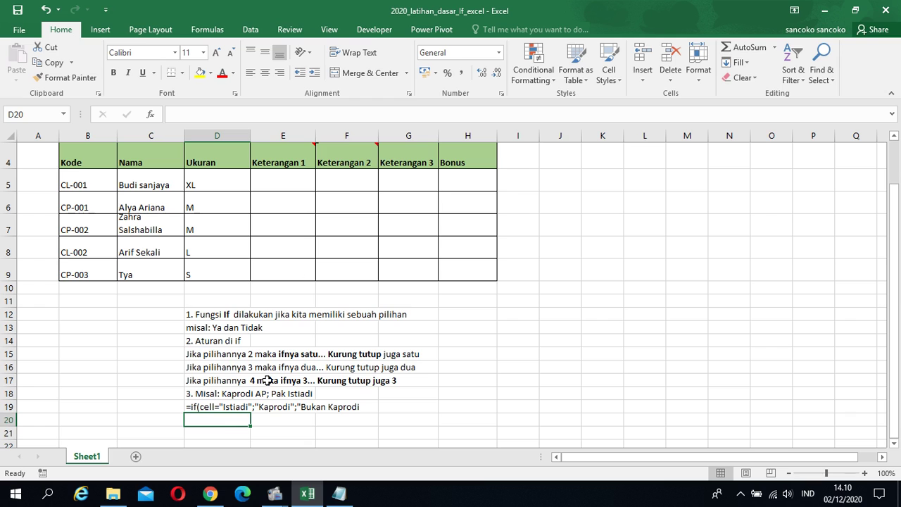
pyautogui.click(246, 429)
pyautogui.write('Kasus')
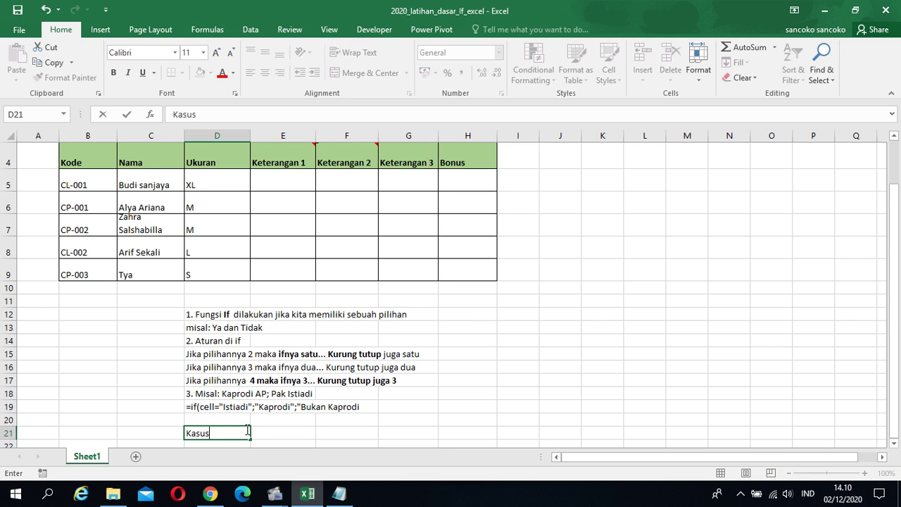
pyautogui.write(':')
pyautogui.write('S dan Bukan S')
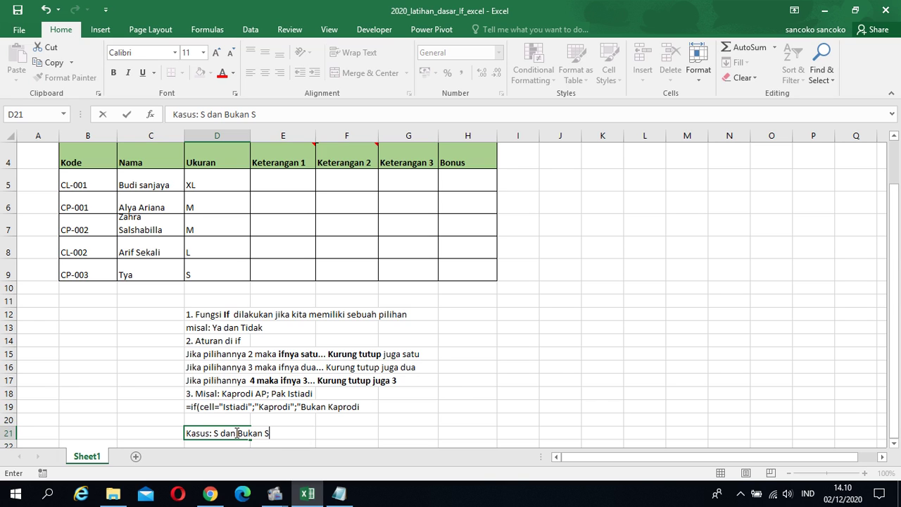
pyautogui.click(308, 433)
pyautogui.press('Return')
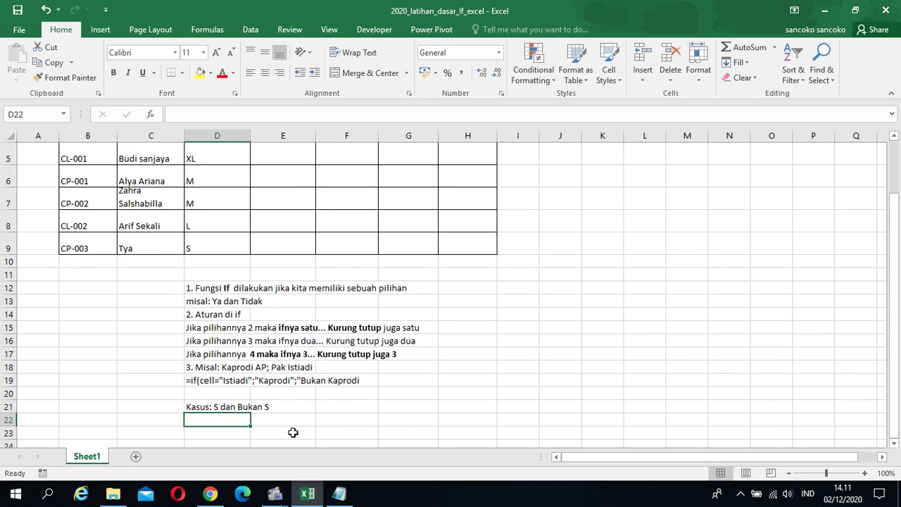
# Review the comment on the Keterangan 1 header and the sizes in the Ukuran column of the practice table
pyautogui.click(292, 431)
pyautogui.click(210, 406)
pyautogui.scroll(2, 267, 317)
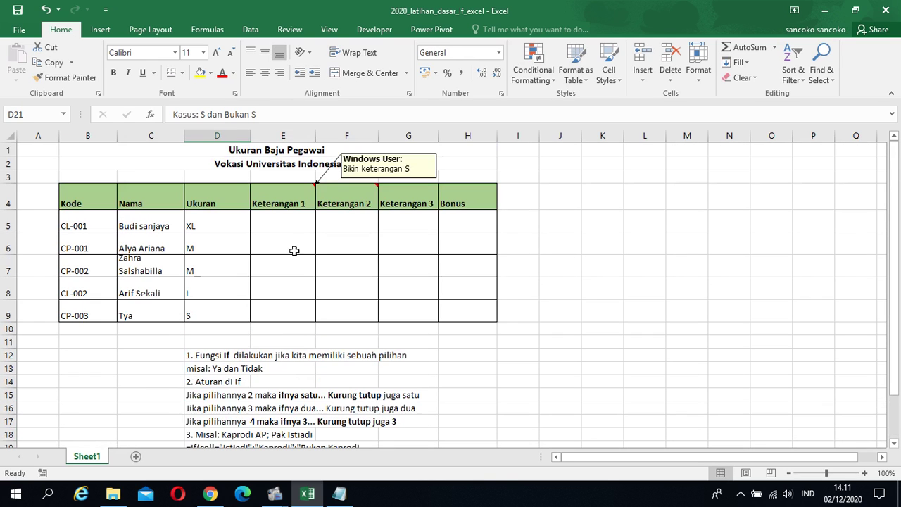
pyautogui.click(279, 227)
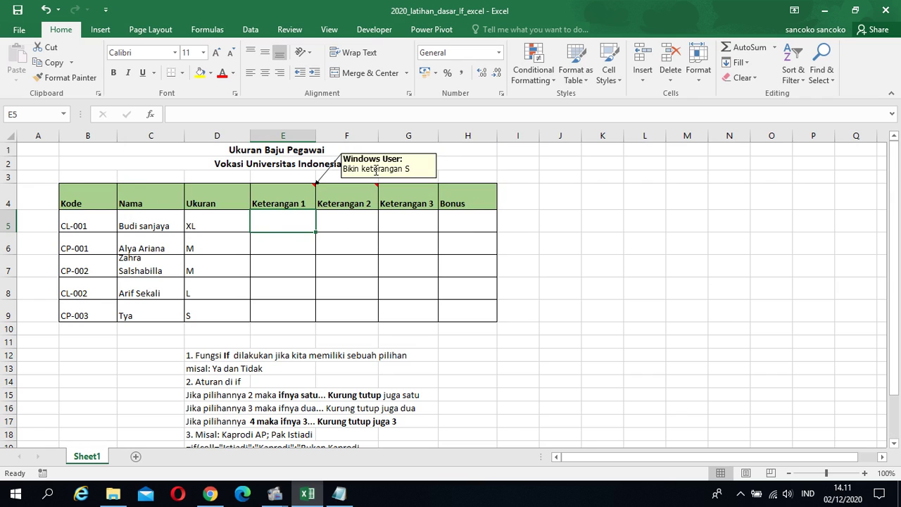
pyautogui.click(221, 308)
pyautogui.click(294, 311)
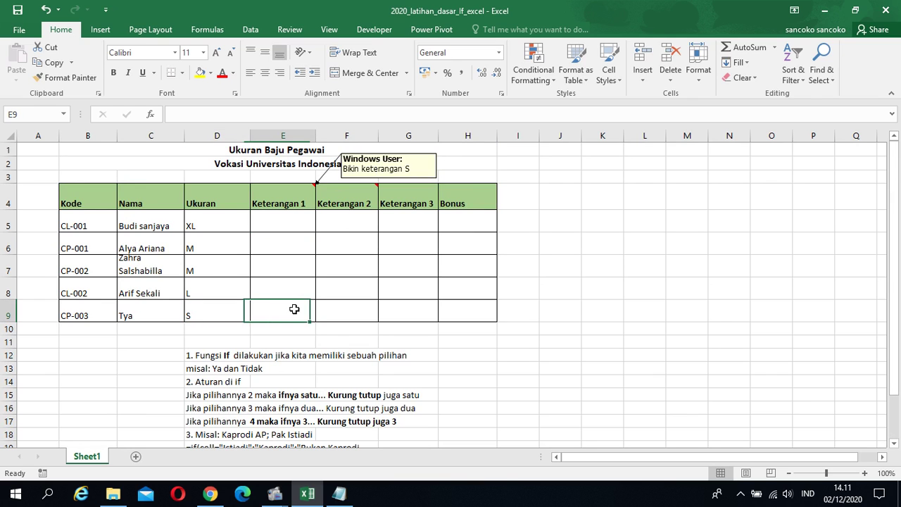
pyautogui.click(243, 288)
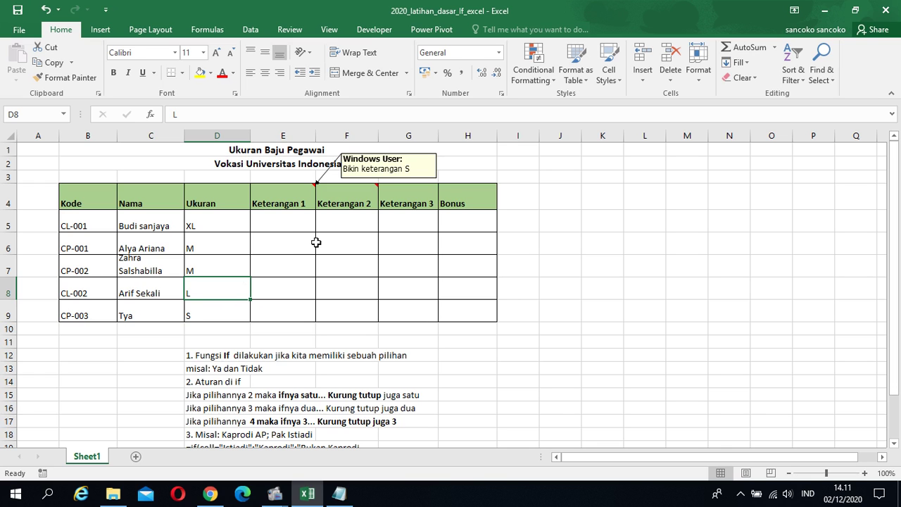
# Enter a note in cell D20 below the sample IF formula, with the department head's name followed by "= ??"
pyautogui.scroll(-3, 345, 317)
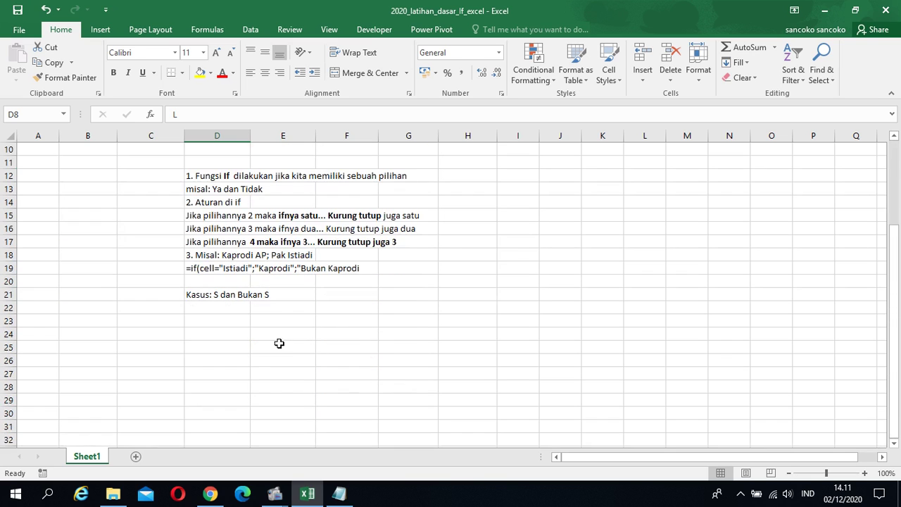
pyautogui.click(233, 270)
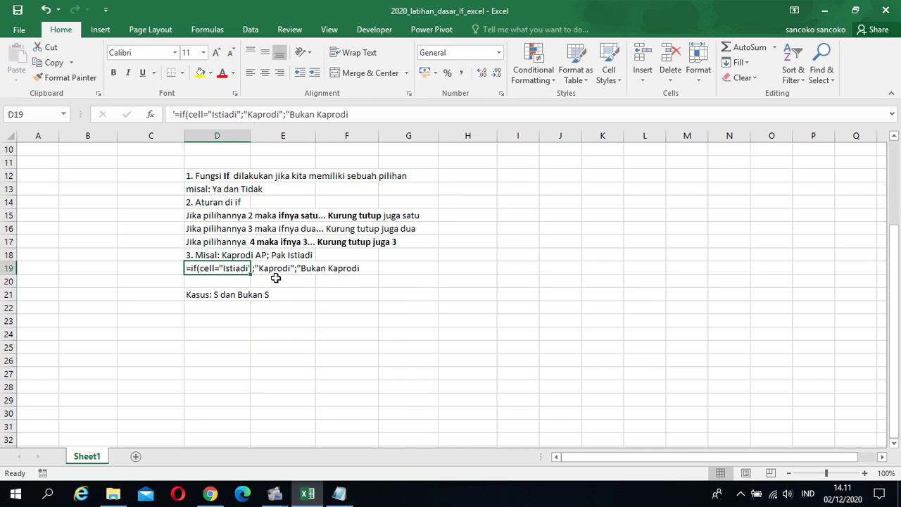
pyautogui.click(248, 280)
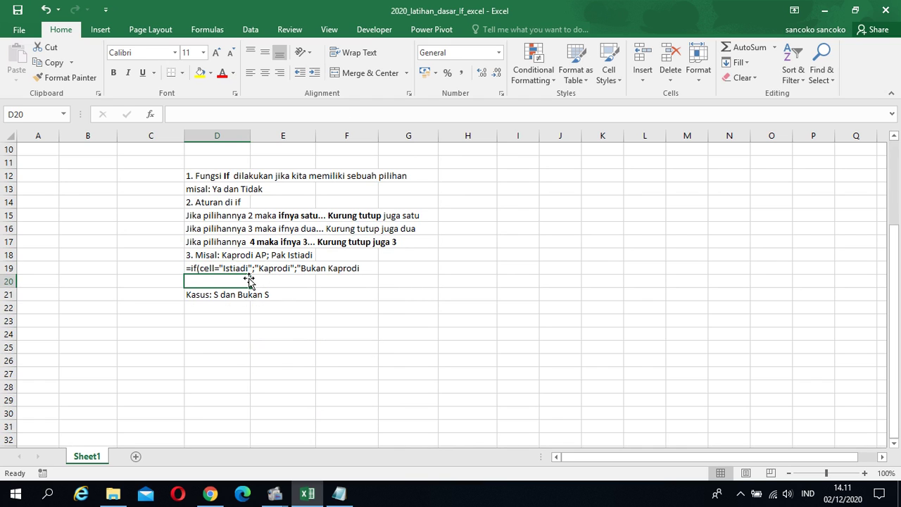
pyautogui.write('istiadi=')
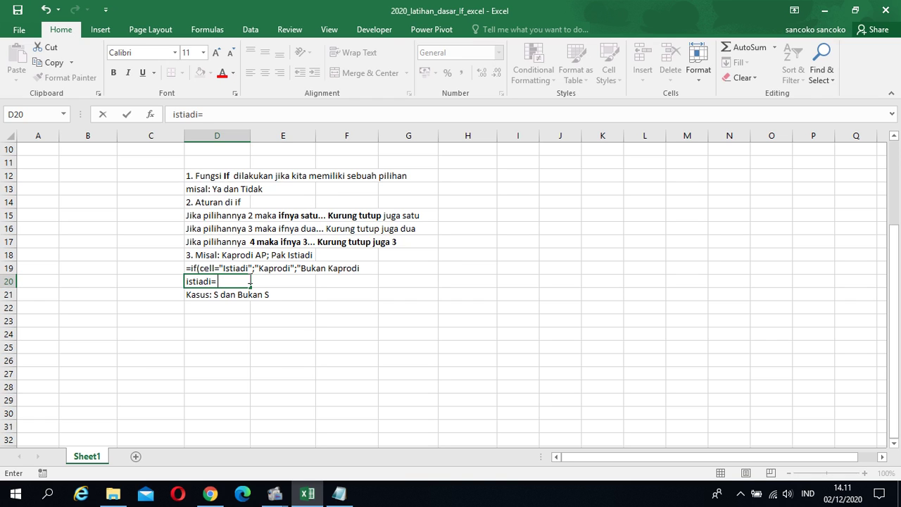
pyautogui.write(' ??')
pyautogui.press('Return')
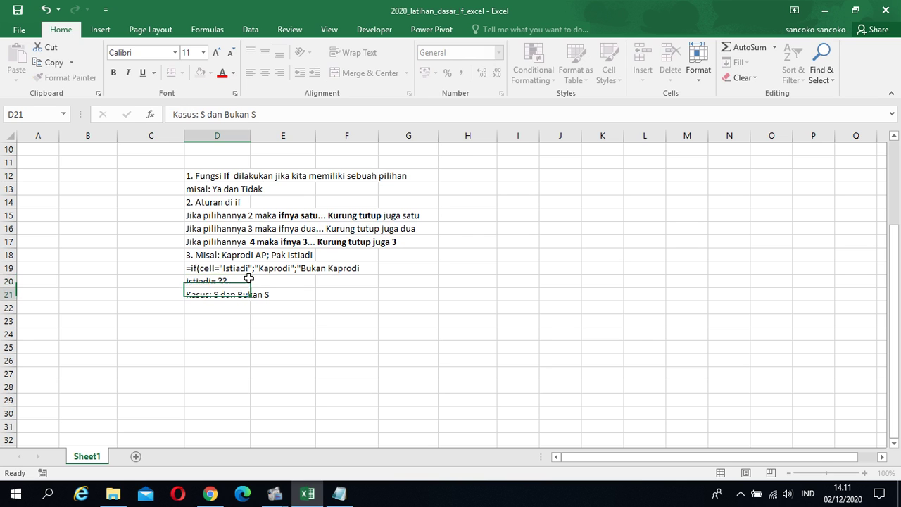
# Begin an IF formula in cell E5 under Keterangan 1, with the size cell D5 as the start of its logical test
pyautogui.scroll(3, 252, 257)
pyautogui.click(302, 219)
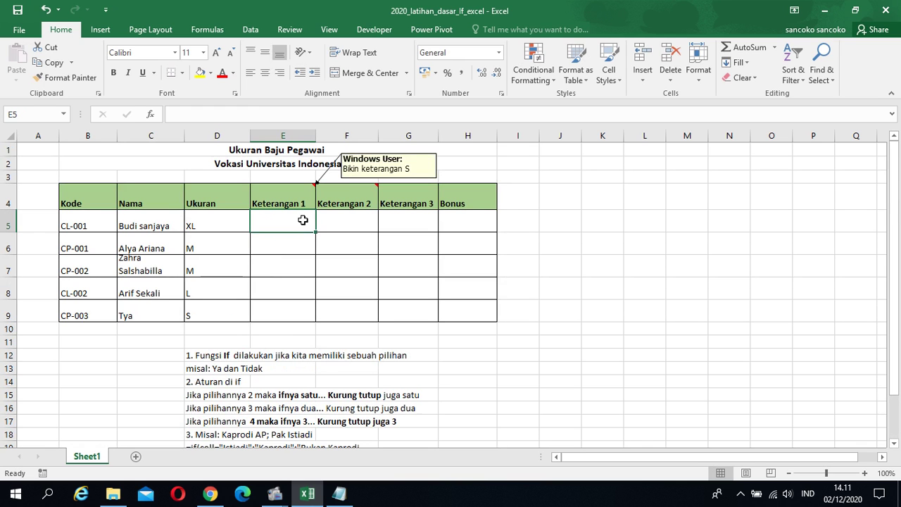
pyautogui.write('=if(')
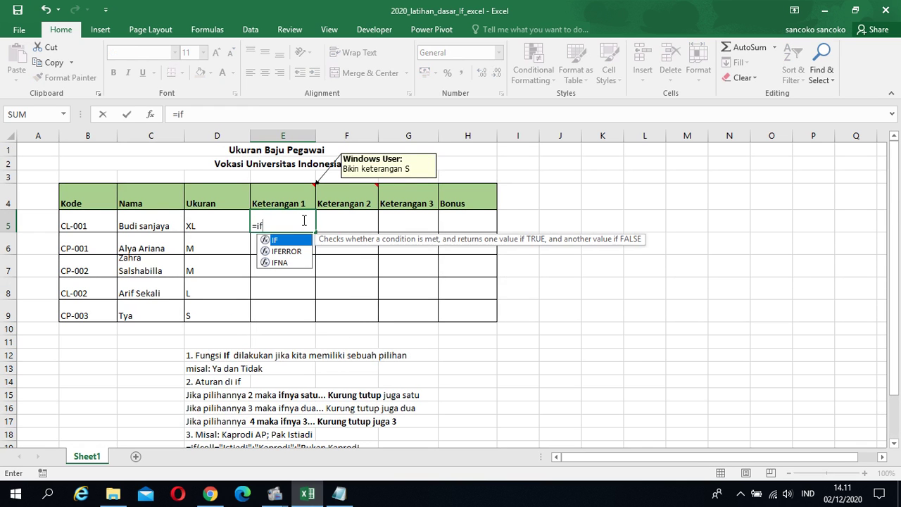
pyautogui.click(228, 223)
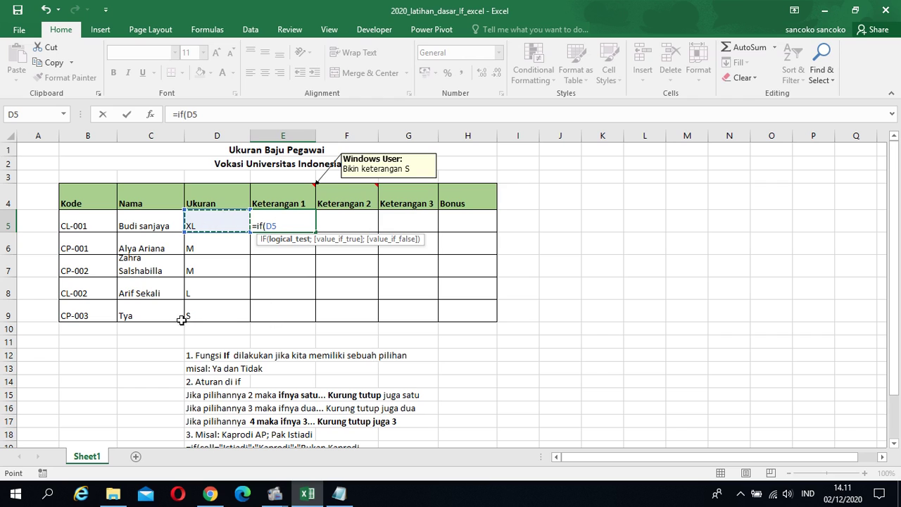
pyautogui.press('BackSpace')
pyautogui.press('BackSpace')
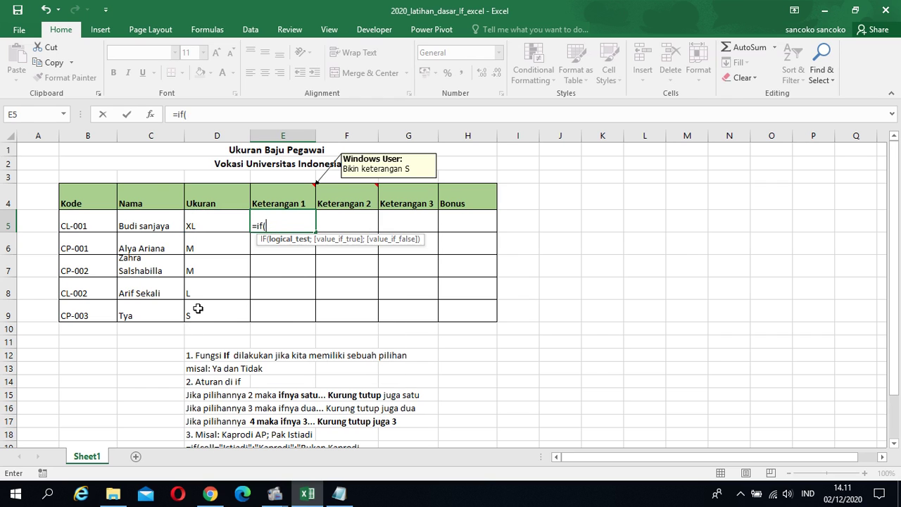
pyautogui.click(198, 308)
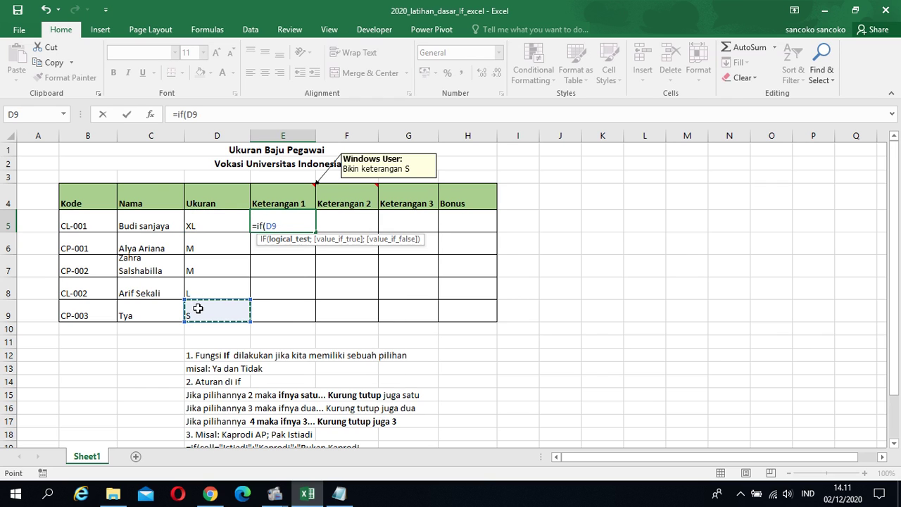
pyautogui.press('BackSpace')
pyautogui.press('BackSpace')
pyautogui.click(218, 219)
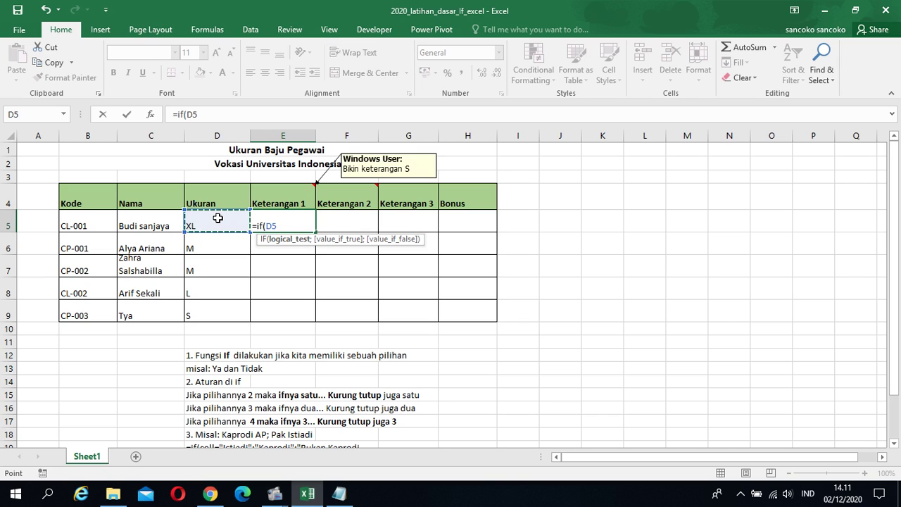
# Try to complete the E5 formula so that D5="S" returns Kecil and any other size returns Bukan Kecil
pyautogui.write('="S";\'K')
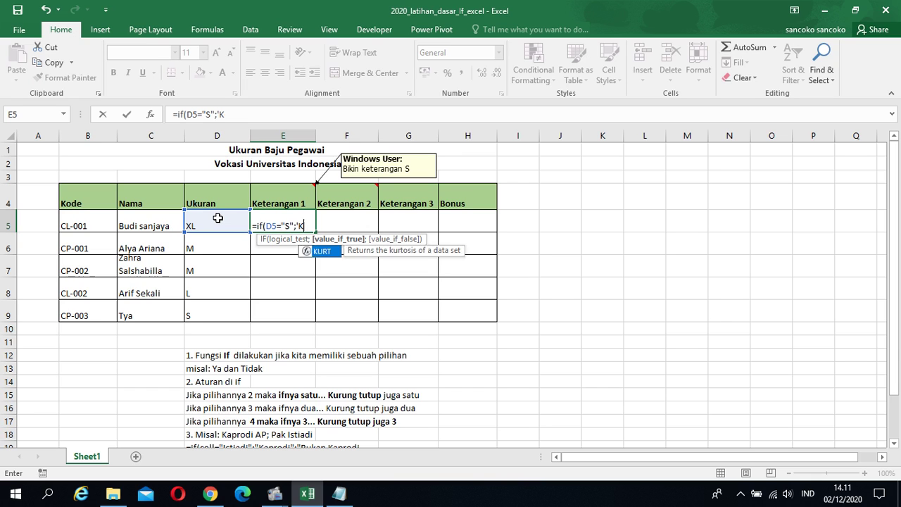
pyautogui.write('ecil";')
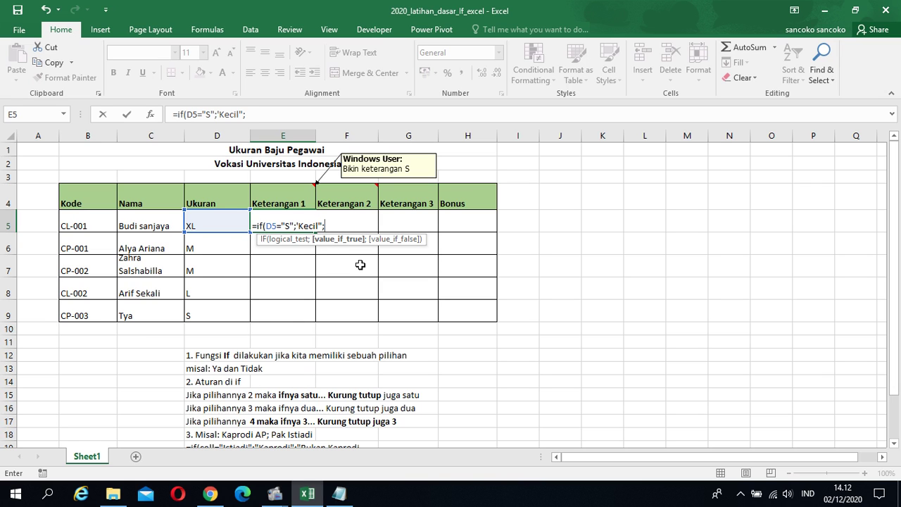
pyautogui.write('"Bukan Kecil')
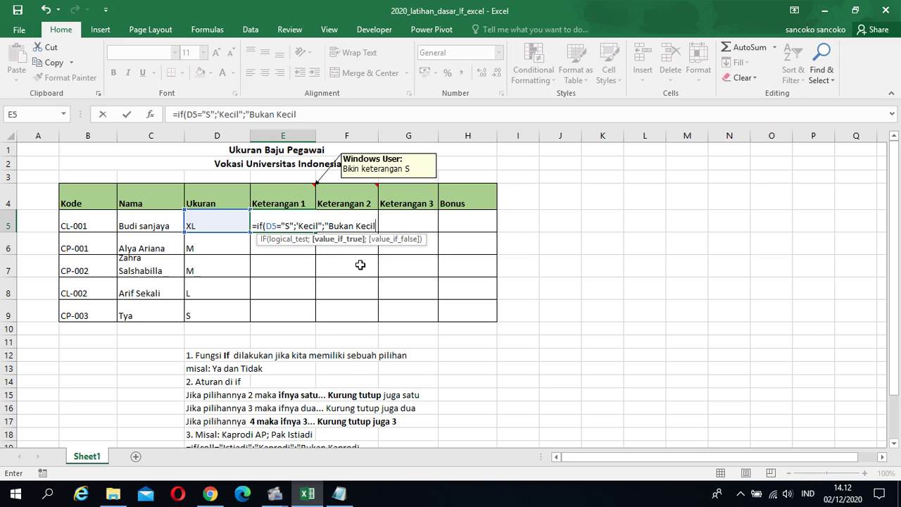
pyautogui.write('")')
pyautogui.press('BackSpace')
pyautogui.press('BackSpace')
pyautogui.write(')')
pyautogui.press('Return')
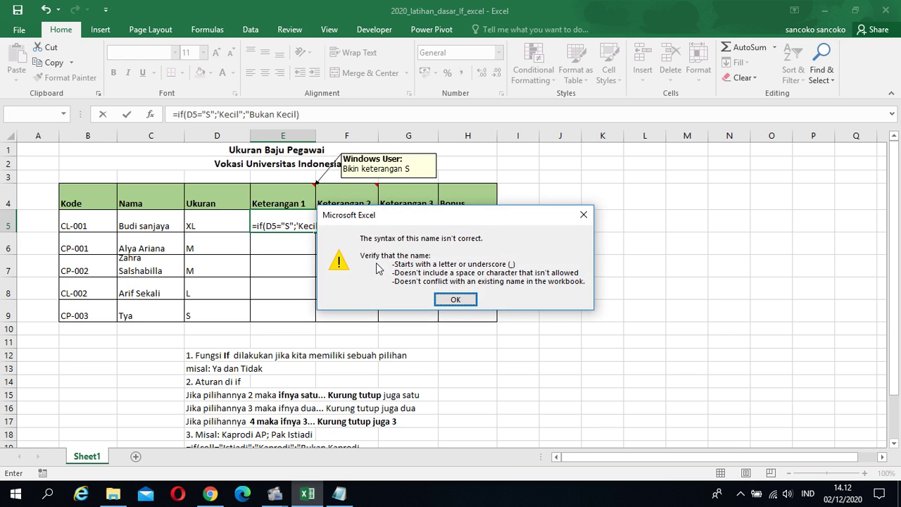
# Correct the quotation marks so that E5 contains =IF(D5="S";"Kecil";"Bukan Kecil")
pyautogui.click(456, 300)
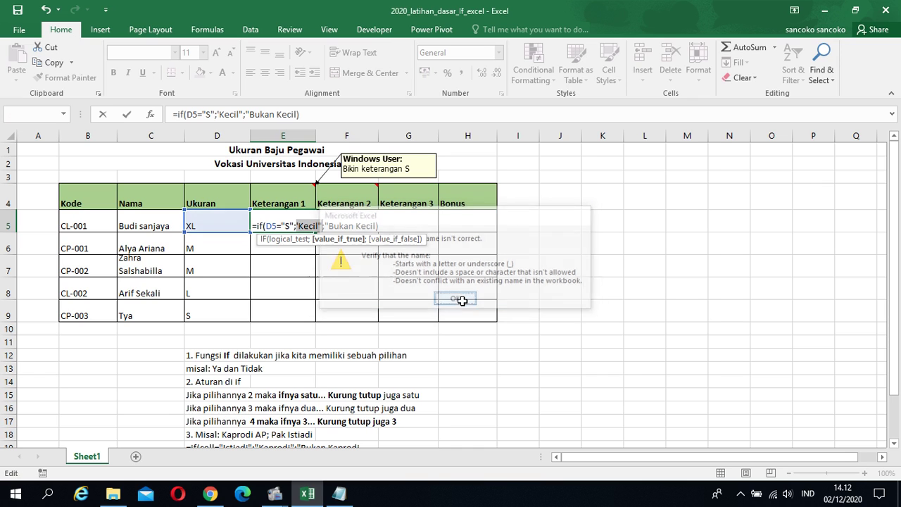
pyautogui.click(300, 224)
pyautogui.press('BackSpace')
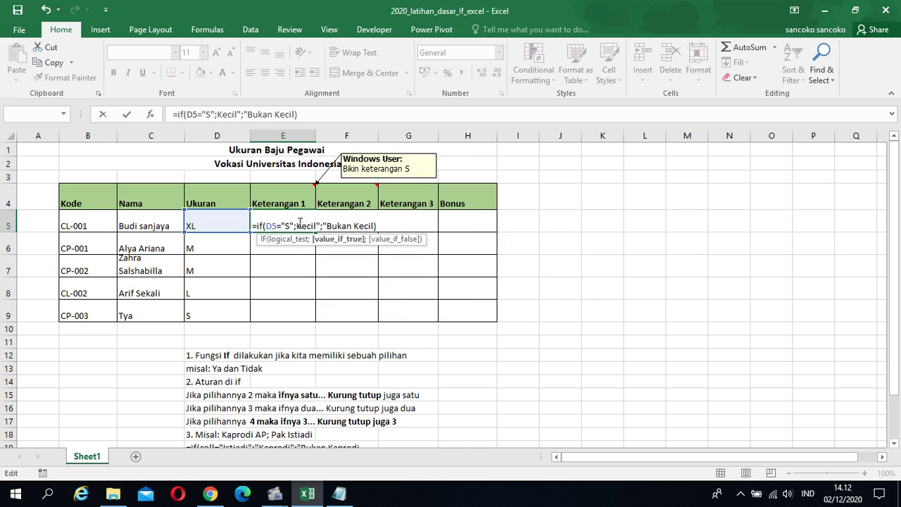
pyautogui.write('"')
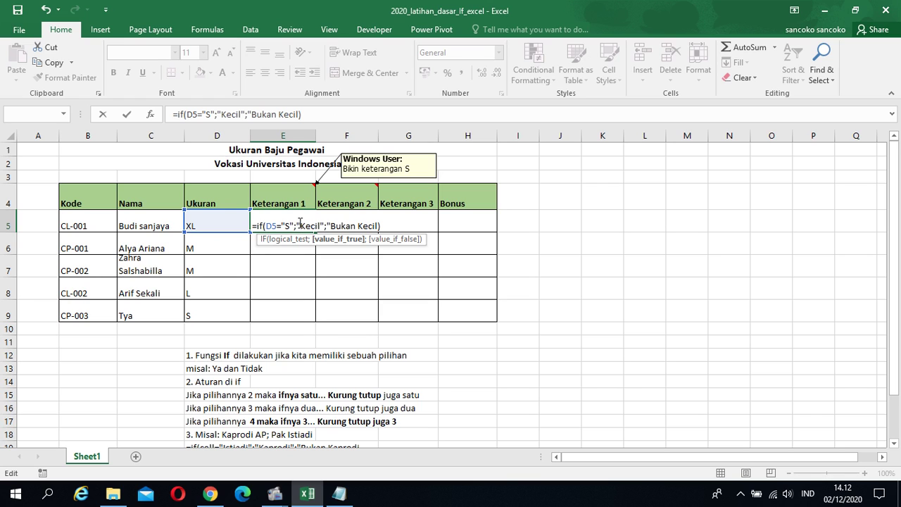
pyautogui.click(381, 225)
pyautogui.write('")')
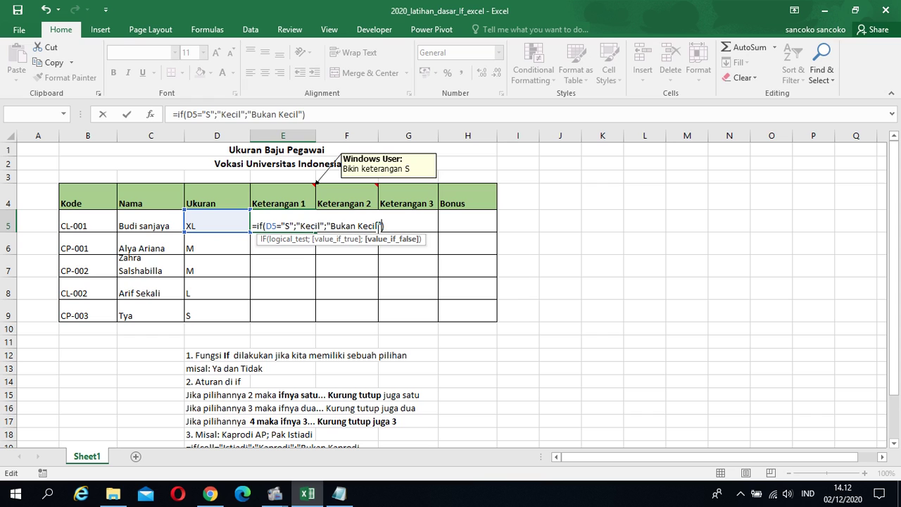
pyautogui.press('Return')
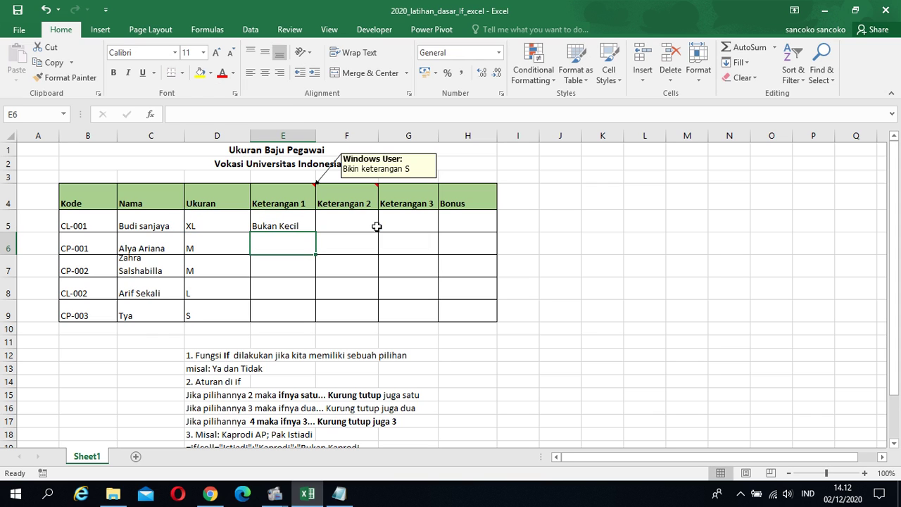
# Copy the E5 formula down the Keterangan 1 column through row 9
pyautogui.click(294, 222)
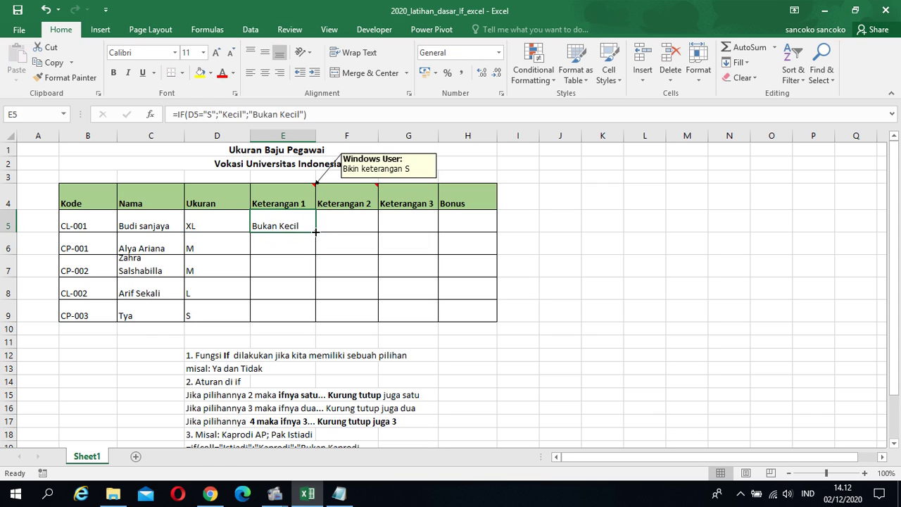
pyautogui.doubleClick(316, 231)
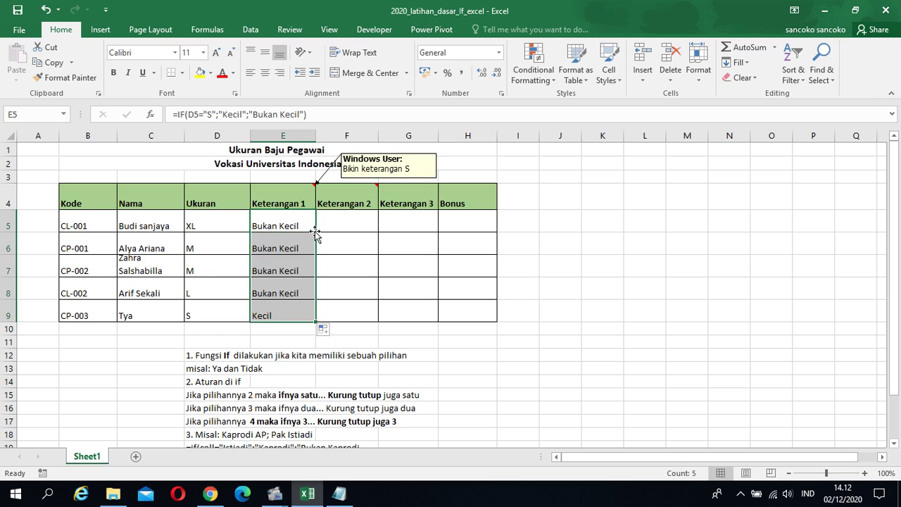
pyautogui.click(362, 318)
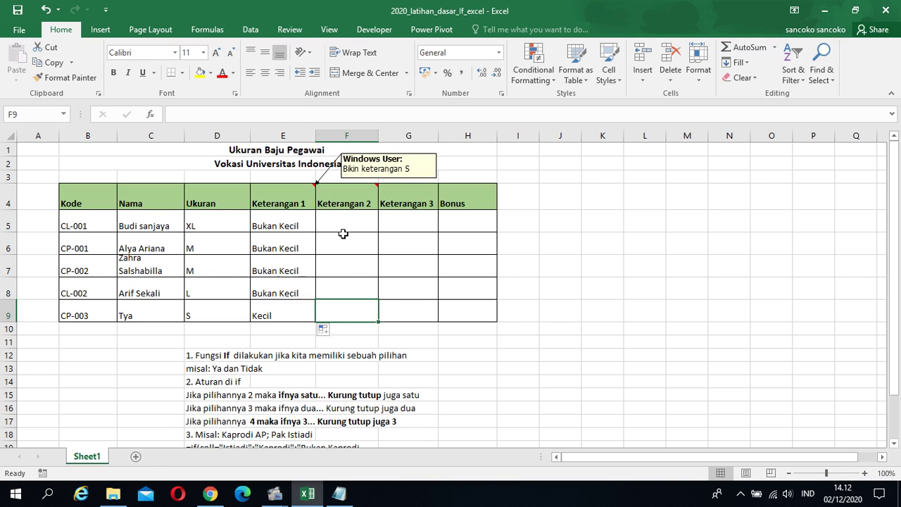
pyautogui.click(343, 228)
pyautogui.click(356, 200)
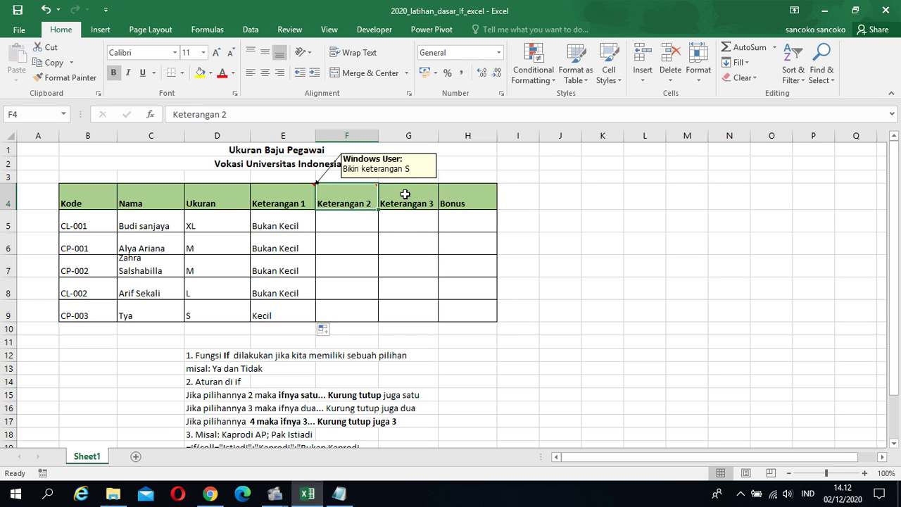
pyautogui.click(404, 195)
pyautogui.click(347, 204)
pyautogui.click(352, 220)
# Enter the note "Kasus S= kecil" in cell D22, below the note about S and Bukan S
pyautogui.scroll(-1, 295, 330)
pyautogui.scroll(-2, 294, 330)
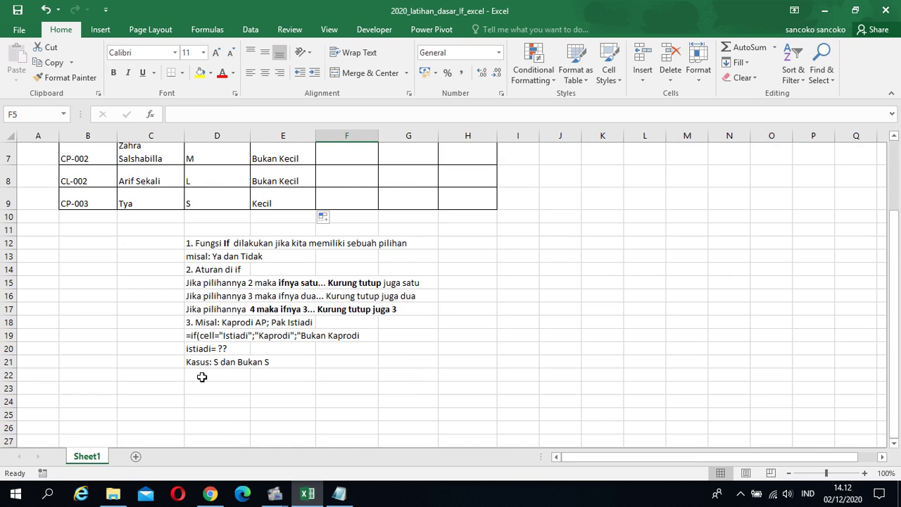
pyautogui.click(205, 373)
pyautogui.write('4.')
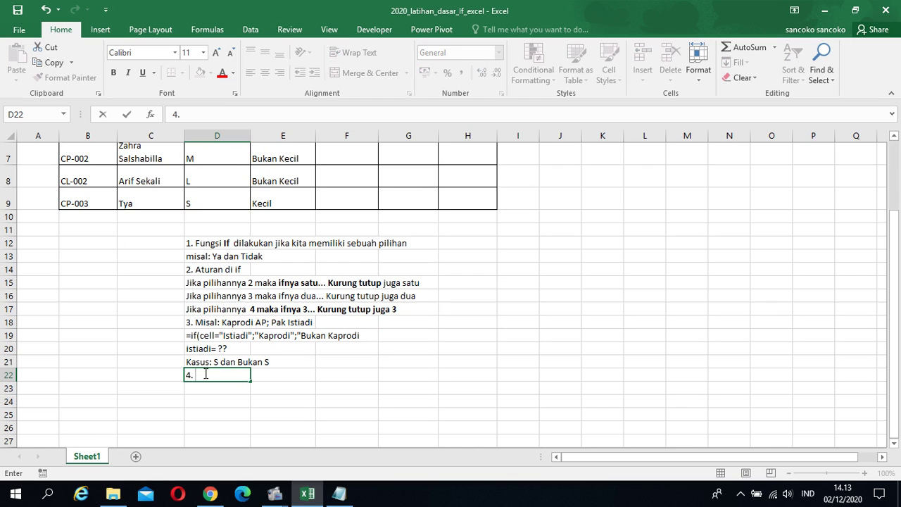
pyautogui.press('BackSpace')
pyautogui.write('Kasu')
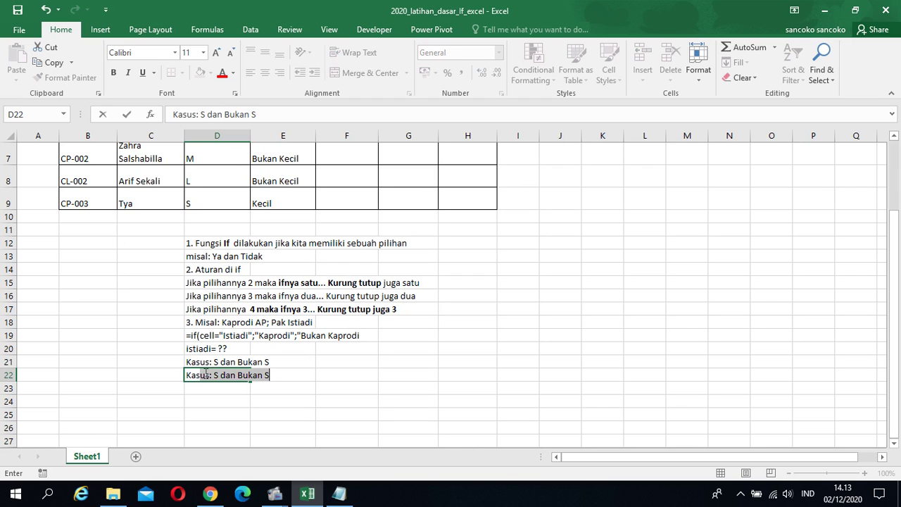
pyautogui.write('s M')
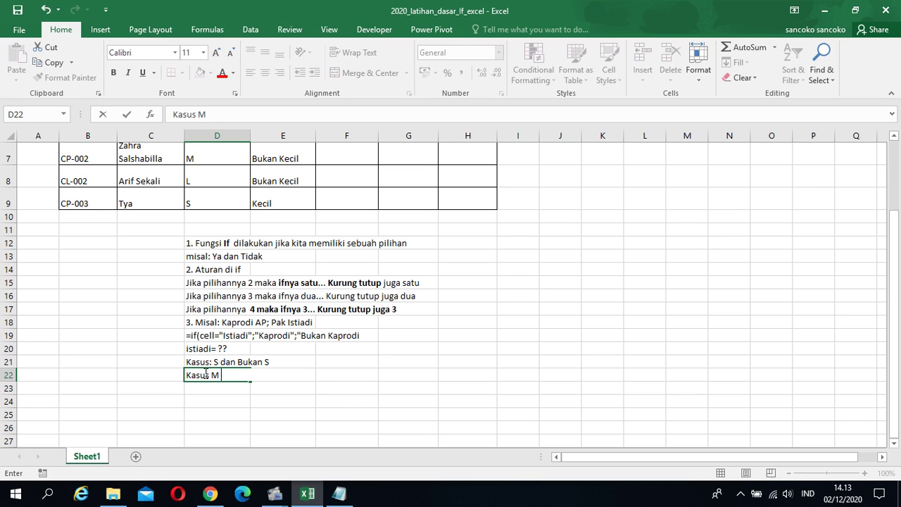
pyautogui.write(' da')
pyautogui.press('BackSpace')
pyautogui.press('BackSpace')
pyautogui.press('BackSpace')
pyautogui.press('BackSpace')
pyautogui.press('BackSpace')
pyautogui.write('Sa')
pyautogui.press('BackSpace')
pyautogui.write('= kecil')
pyautogui.press('Return')
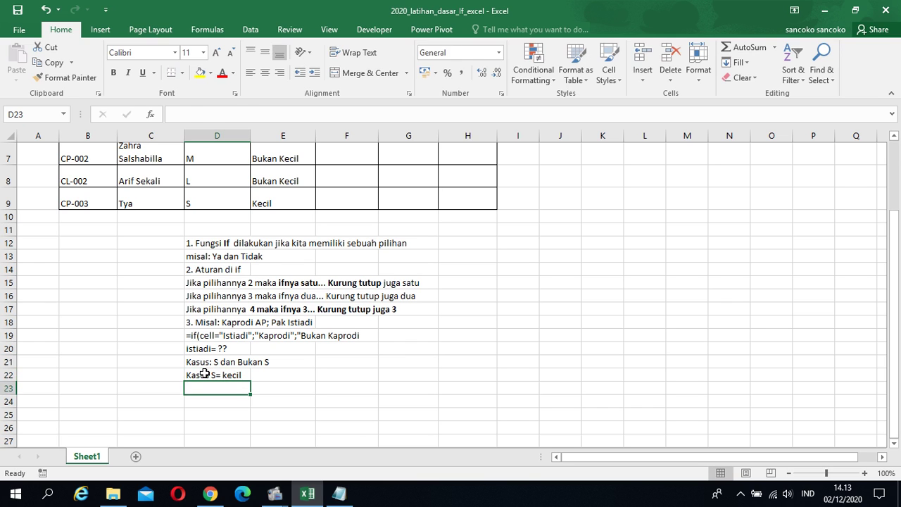
# Enter the note "M = Sedang" in cell D23, below the note about S
pyautogui.write('M')
pyautogui.press('BackSpace')
pyautogui.write('=')
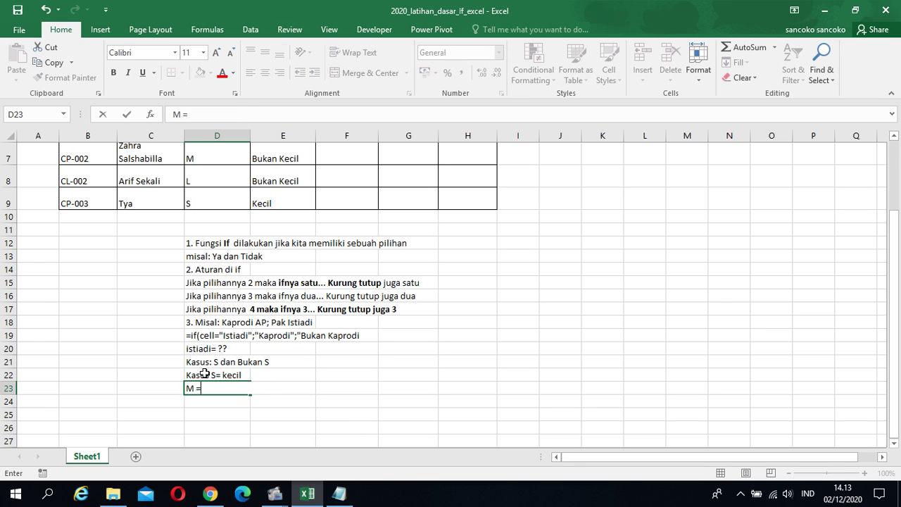
pyautogui.write(' Sedang')
pyautogui.press('Return')
pyautogui.write('L=')
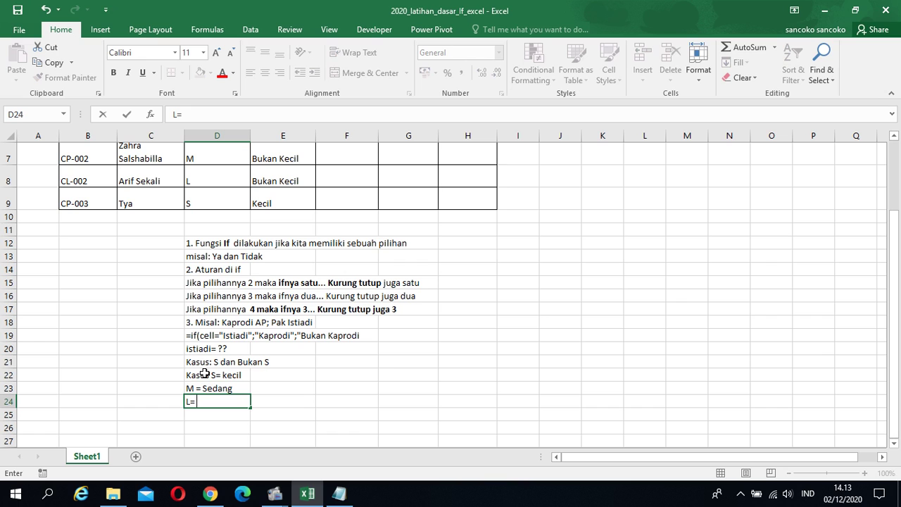
pyautogui.press('BackSpace')
pyautogui.press('BackSpace')
# Number the case notes so that D21 reads "Kasus 1: S dan Bukan S" and D22 reads "Kasus 2: S= kecil"
pyautogui.click(176, 362)
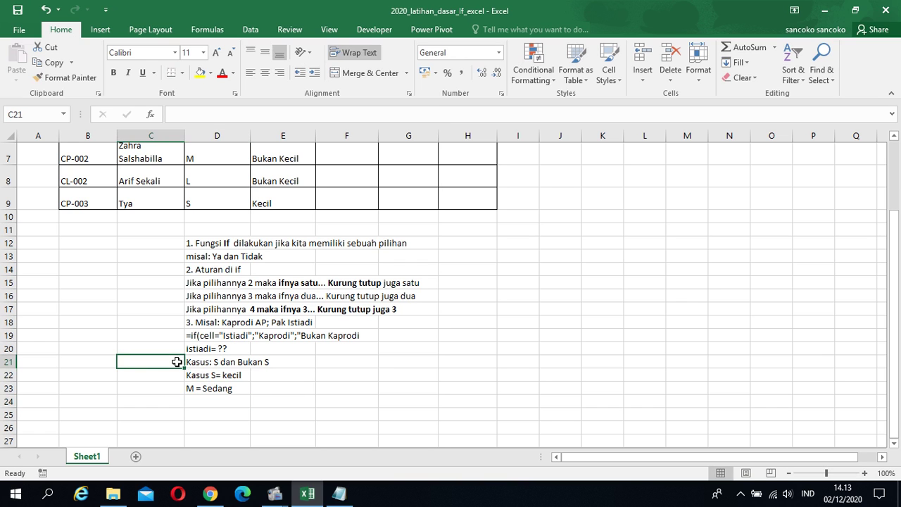
pyautogui.click(239, 362)
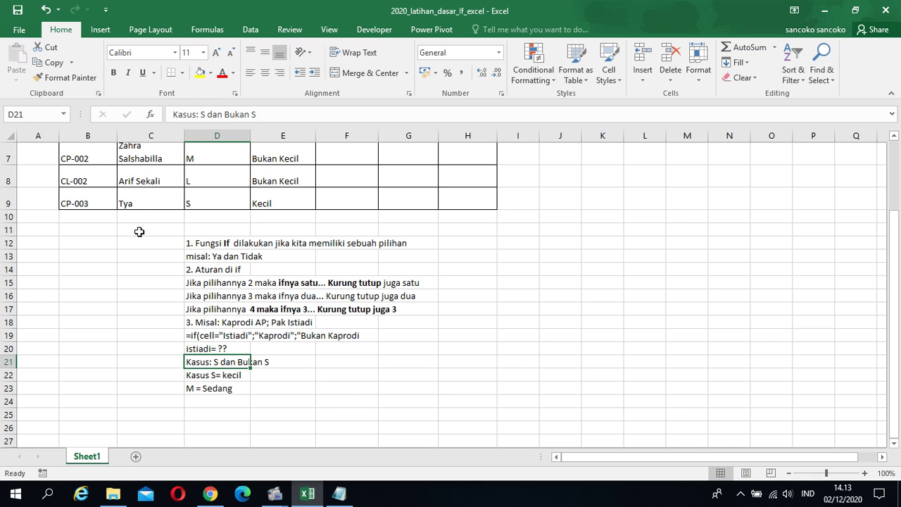
pyautogui.click(196, 114)
pyautogui.write('1')
pyautogui.press('Return')
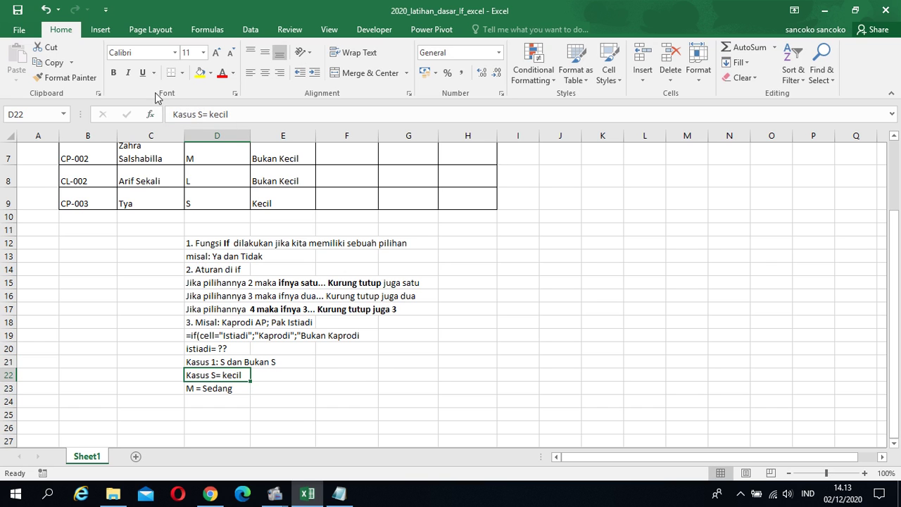
pyautogui.click(198, 114)
pyautogui.write('2')
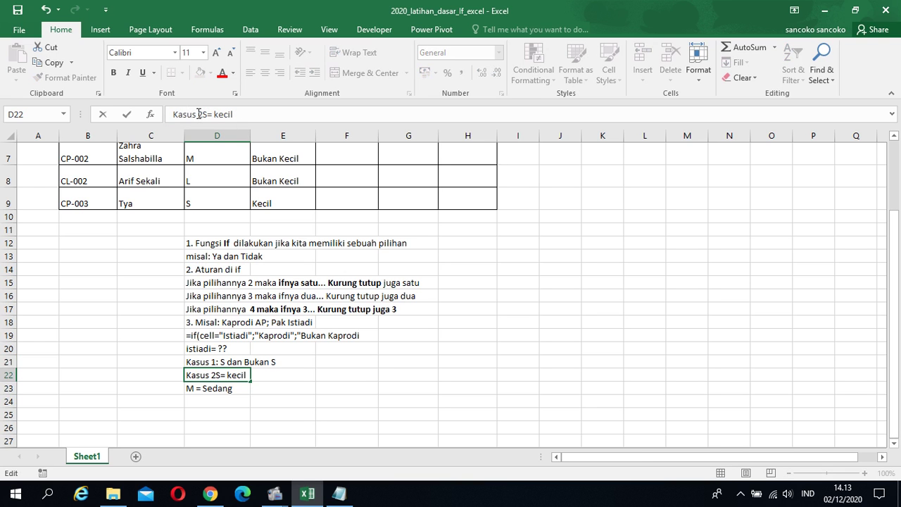
pyautogui.write(':')
pyautogui.press('Return')
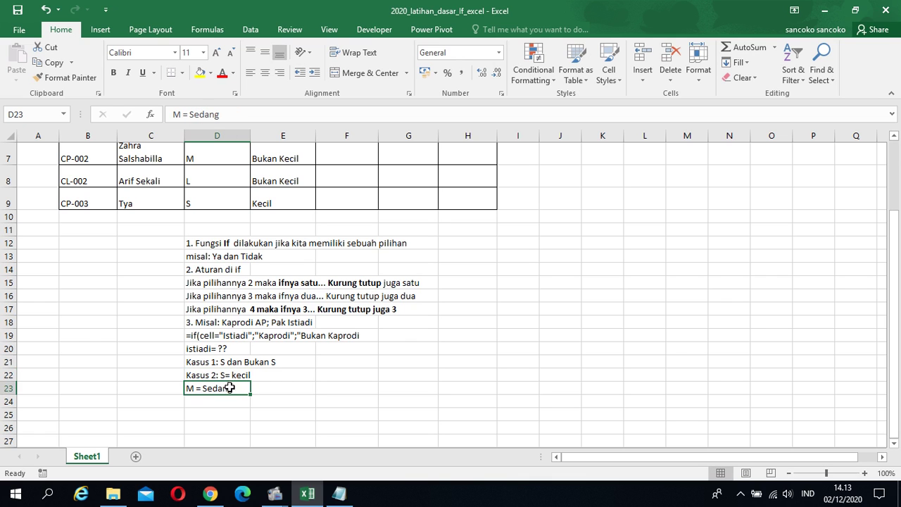
# Move "M = Sedang" down to D24 and move "S= kecil" out of D22 into D23, leaving "Kasus 2:" as a heading
pyautogui.moveTo(228, 395); pyautogui.dragTo(233, 401)
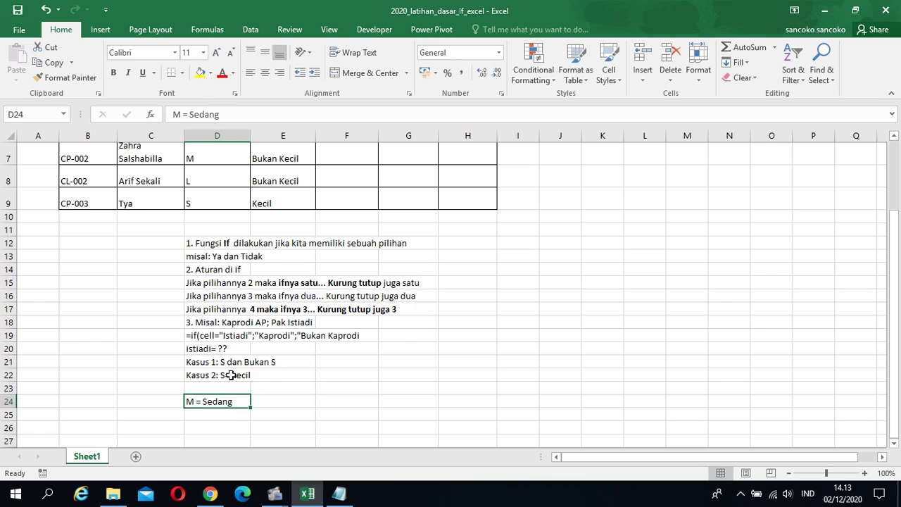
pyautogui.click(231, 375)
pyautogui.moveTo(207, 114); pyautogui.dragTo(244, 115)
pyautogui.hotkey('ctrl', 'c')
pyautogui.press('BackSpace')
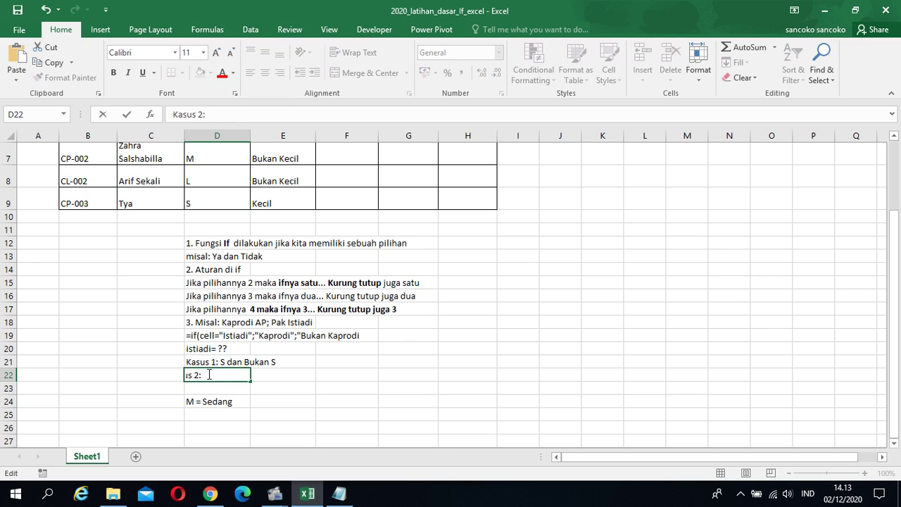
pyautogui.click(235, 386)
pyautogui.hotkey('ctrl', 'v')
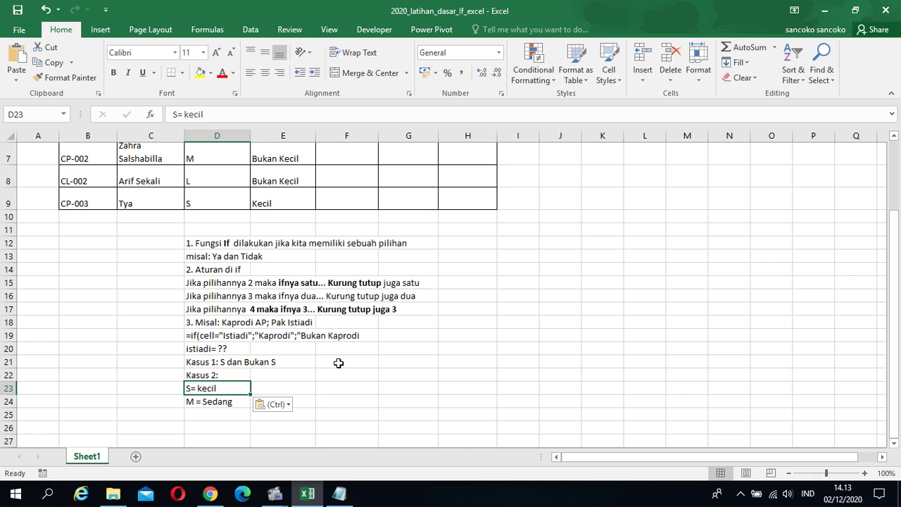
pyautogui.click(338, 363)
# Number the S and M options of Kasus 2 as 1 in E23 and 2 in E24
pyautogui.click(214, 414)
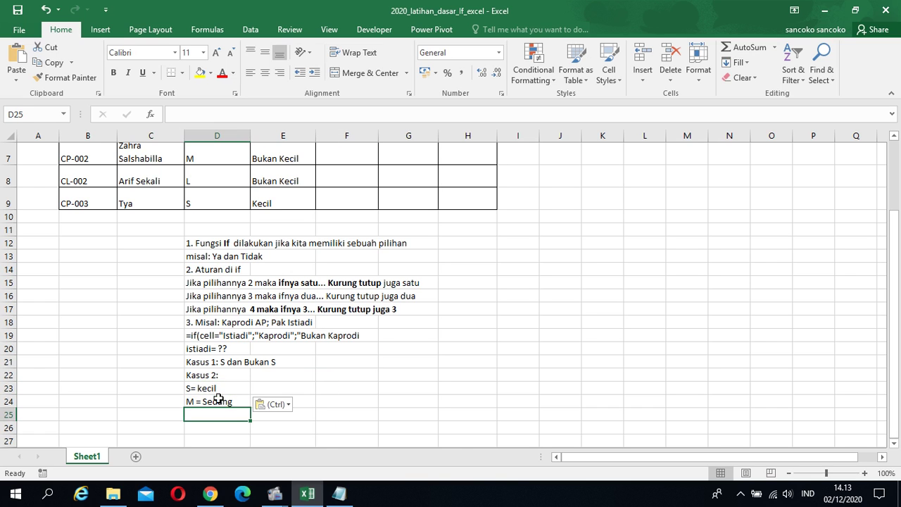
pyautogui.click(265, 388)
pyautogui.write('1')
pyautogui.press('Return')
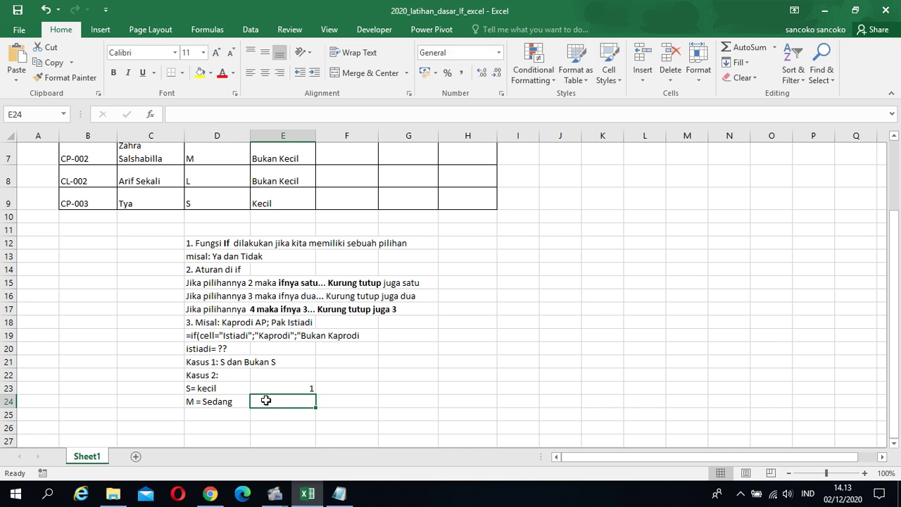
pyautogui.write('2')
# Add the third option "Bukan 2-2nya" in D25 and number it 3 in E25
pyautogui.click(234, 414)
pyautogui.write('Bkan')
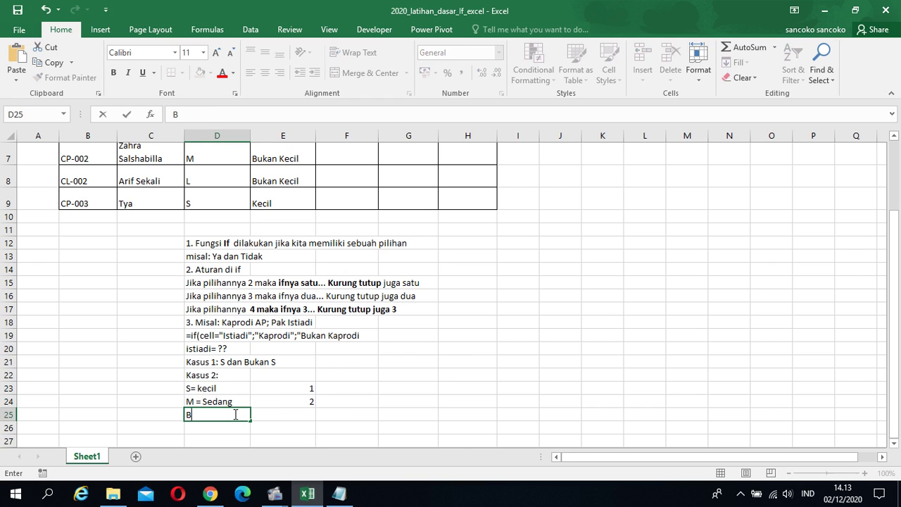
pyautogui.press('BackSpace')
pyautogui.press('BackSpace')
pyautogui.press('BackSpace')
pyautogui.write('uak')
pyautogui.press('BackSpace')
pyautogui.press('BackSpace')
pyautogui.write('kan 2-2nya')
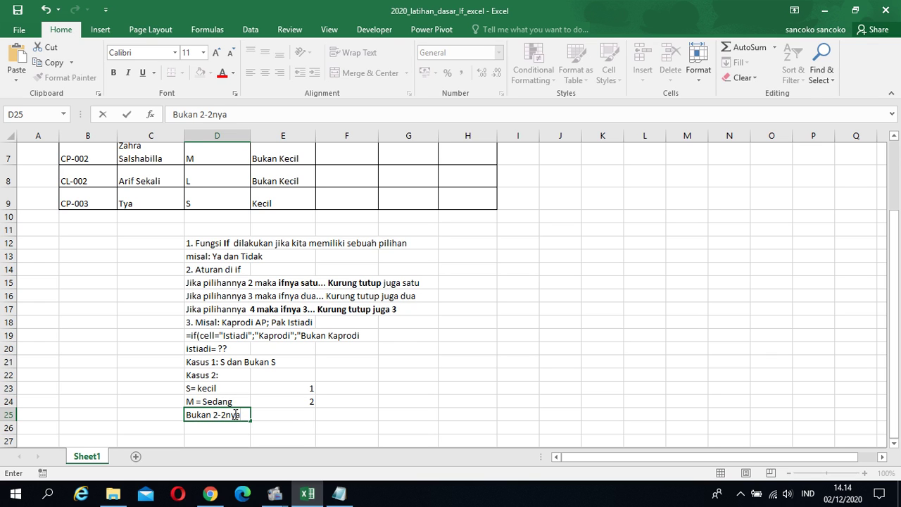
pyautogui.click(310, 425)
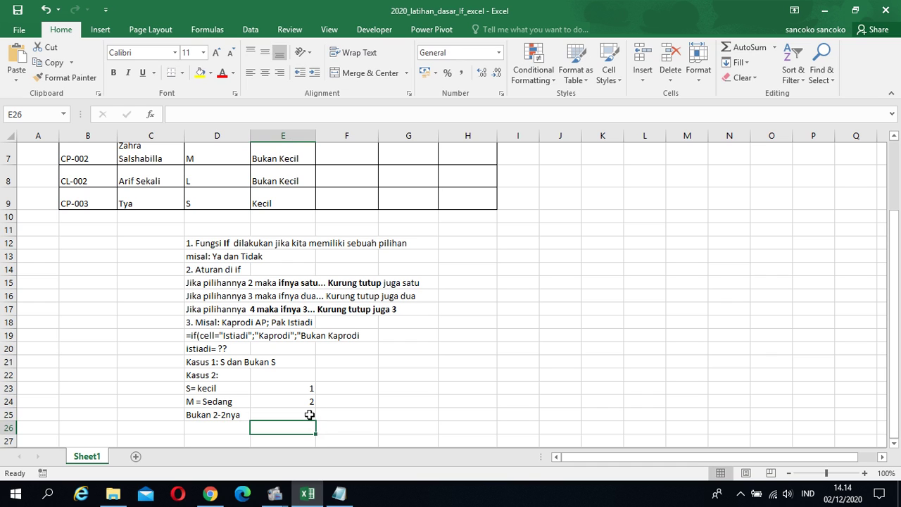
pyautogui.click(310, 415)
pyautogui.write('3')
pyautogui.press('Tab')
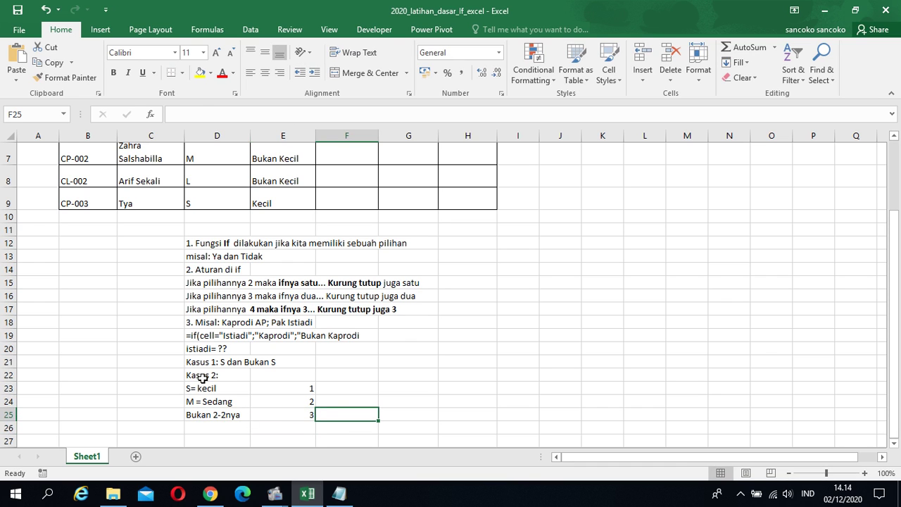
# Highlight the Kasus 2 option list D23:E25 with a light blue fill and make its text bold
pyautogui.moveTo(189, 388); pyautogui.dragTo(279, 413)
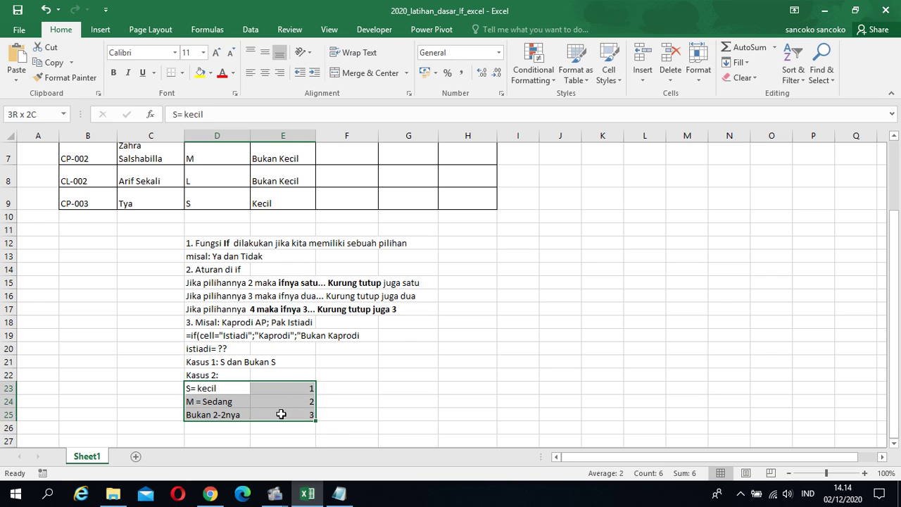
pyautogui.click(200, 73)
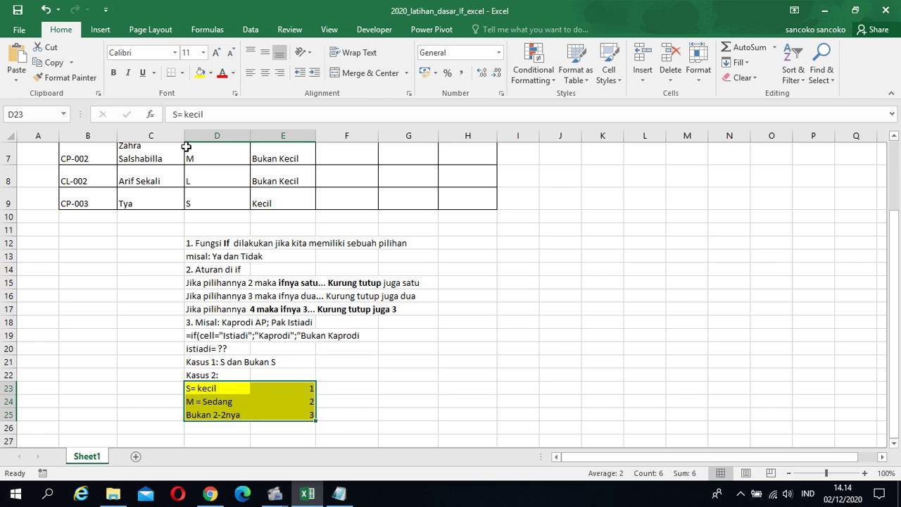
pyautogui.click(210, 72)
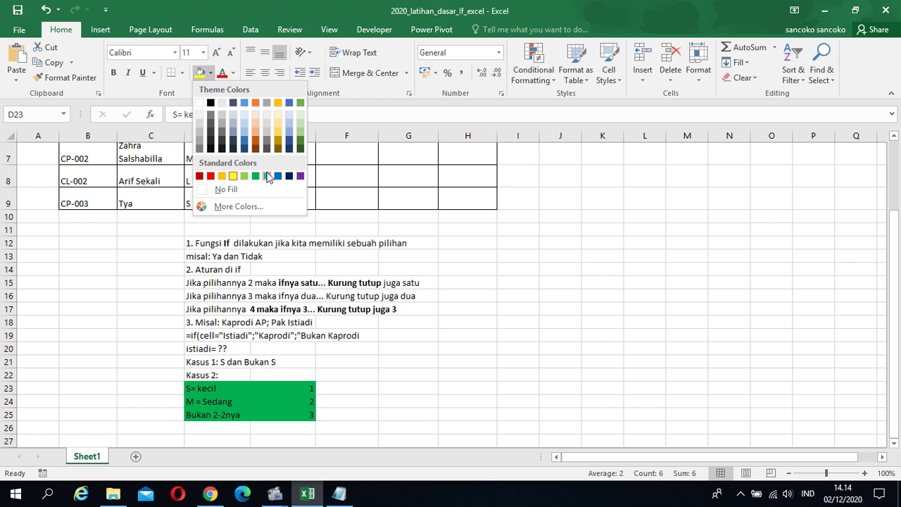
pyautogui.click(244, 131)
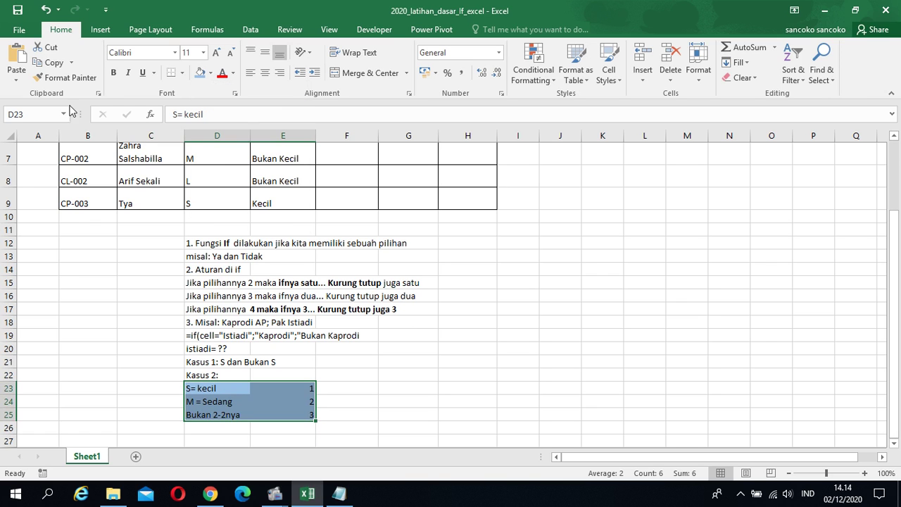
pyautogui.click(113, 73)
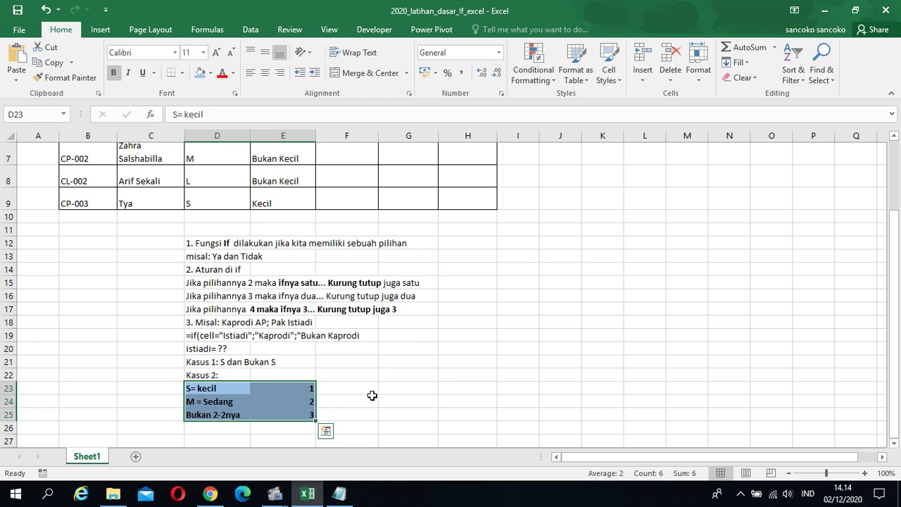
pyautogui.click(328, 396)
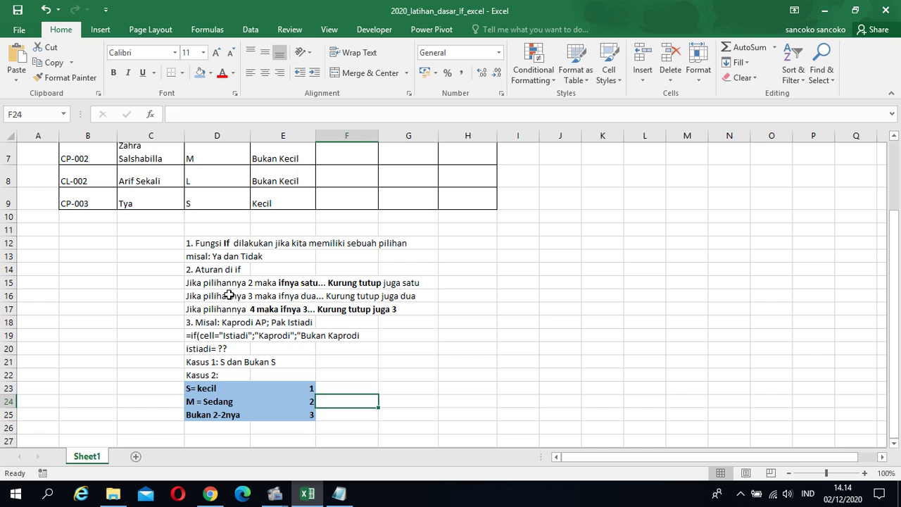
# Fill the rule about three choices in D16:G16 with gold
pyautogui.moveTo(231, 295); pyautogui.dragTo(399, 290)
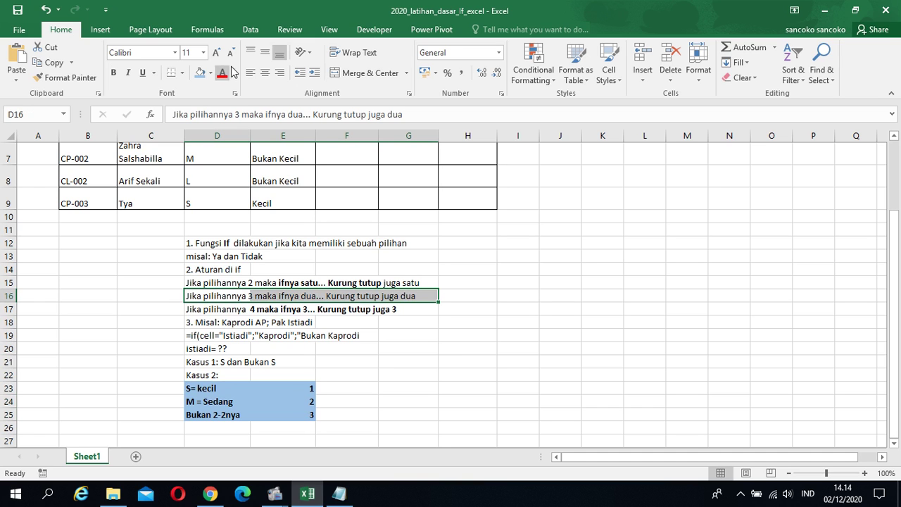
pyautogui.click(211, 73)
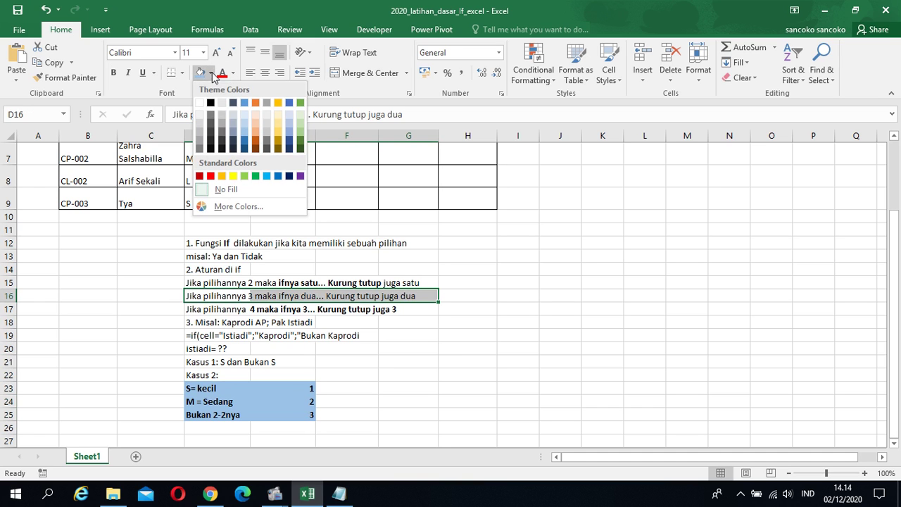
pyautogui.click(280, 103)
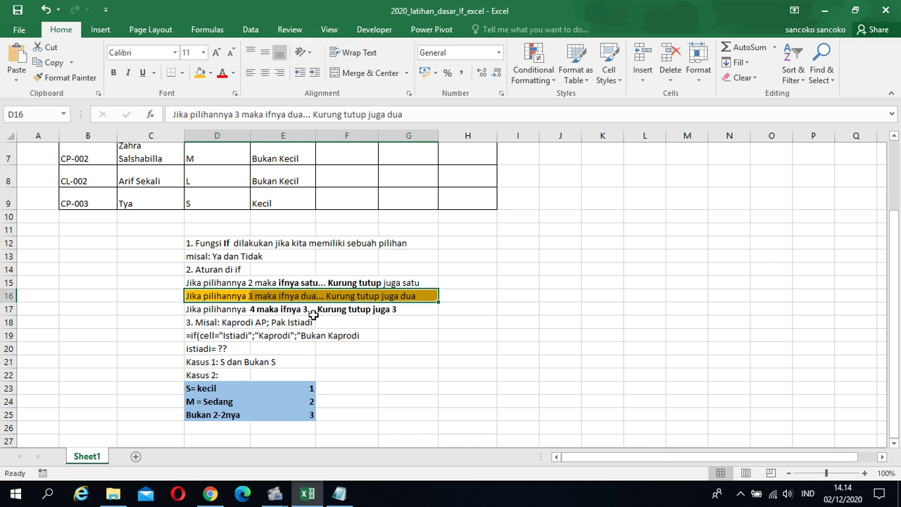
# Begin an IF formula in F5 under Keterangan 2 that returns "Kecil" when D5="S"
pyautogui.scroll(2, 424, 352)
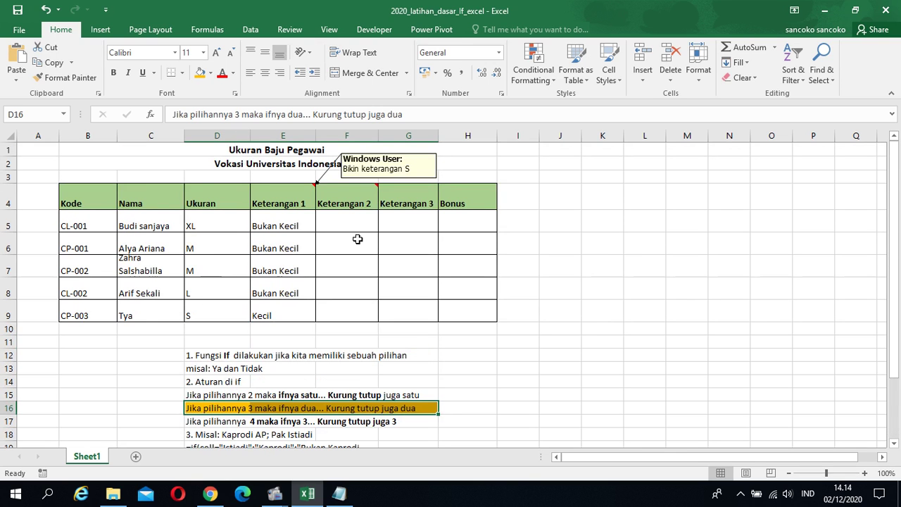
pyautogui.click(340, 223)
pyautogui.write('=if(')
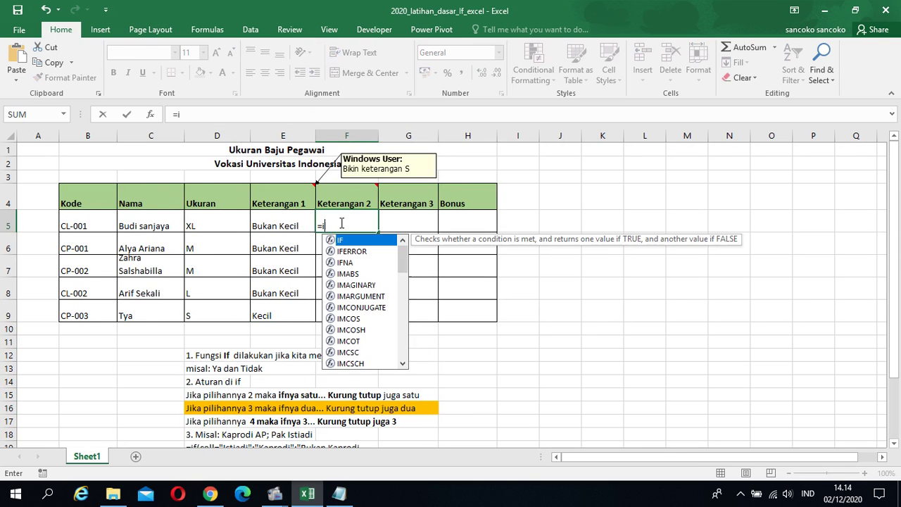
pyautogui.click(191, 227)
pyautogui.write('=')
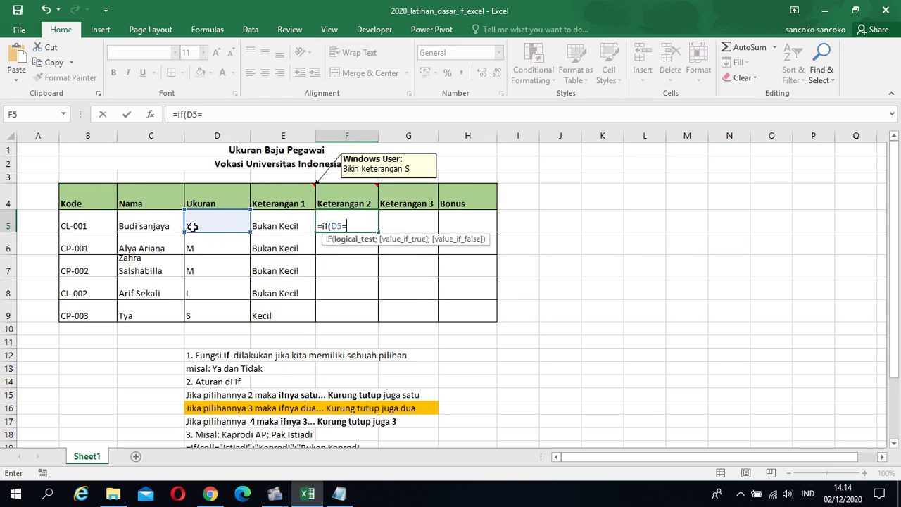
pyautogui.write('"S";')
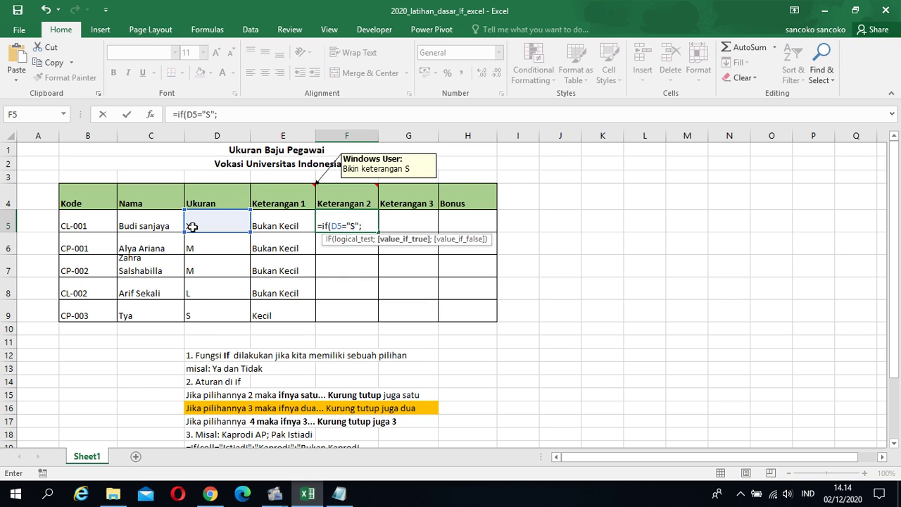
pyautogui.write('"Kecil";')
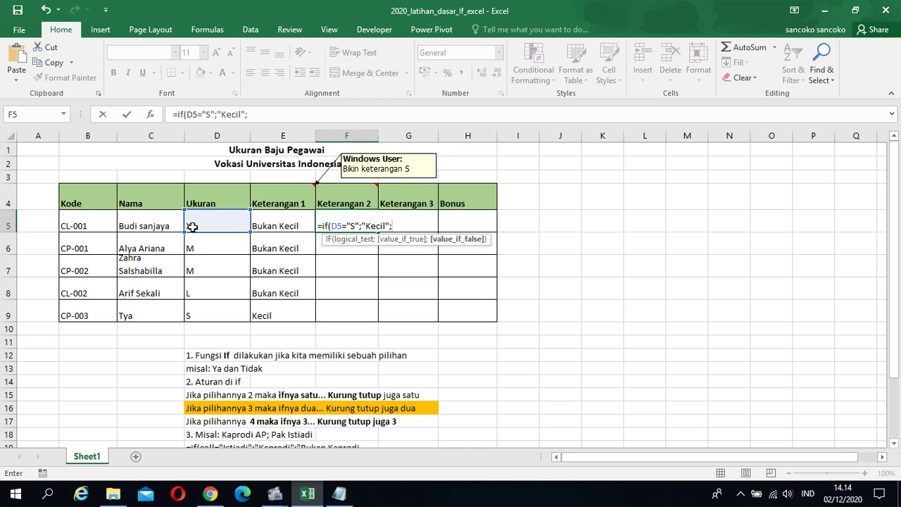
# Nest a second IF in the F5 formula that returns "Sedang" when D5="M"
pyautogui.write('If(')
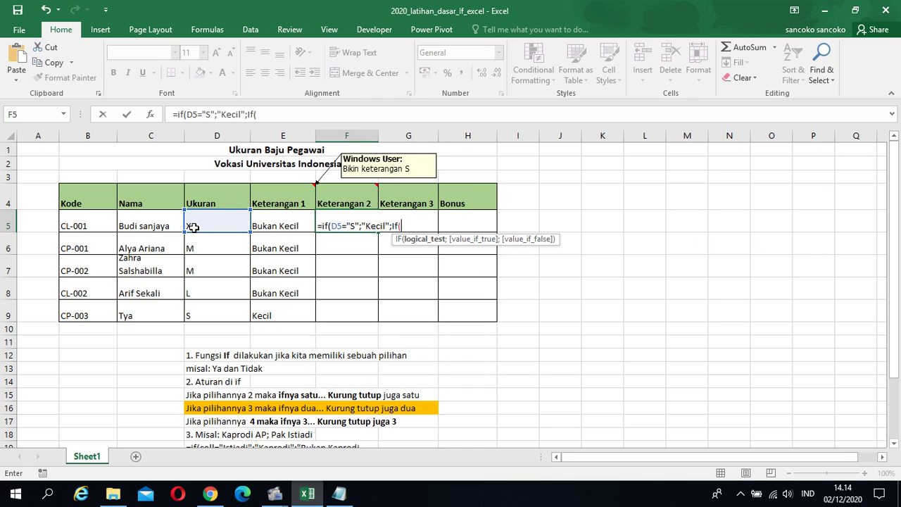
pyautogui.click(194, 226)
pyautogui.write(';')
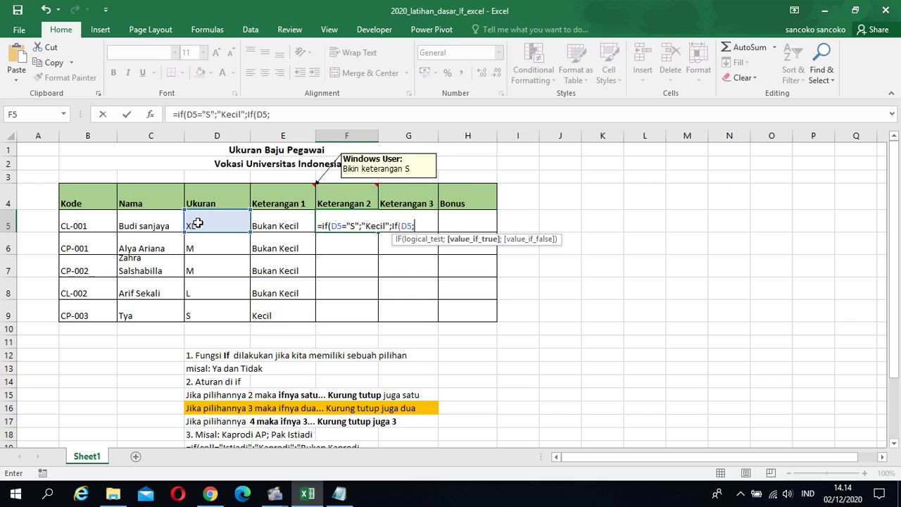
pyautogui.press('BackSpace')
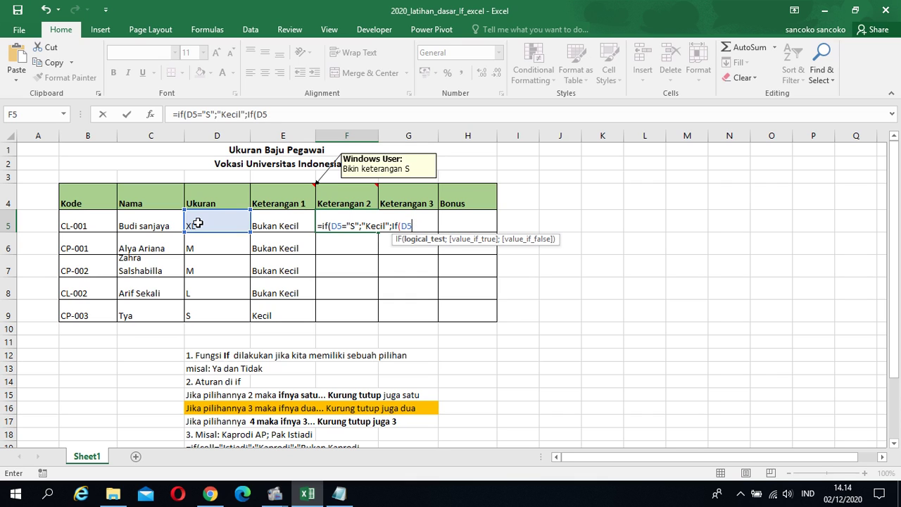
pyautogui.write('="M')
pyautogui.press('BackSpace')
pyautogui.press('BackSpace')
pyautogui.write('"M";')
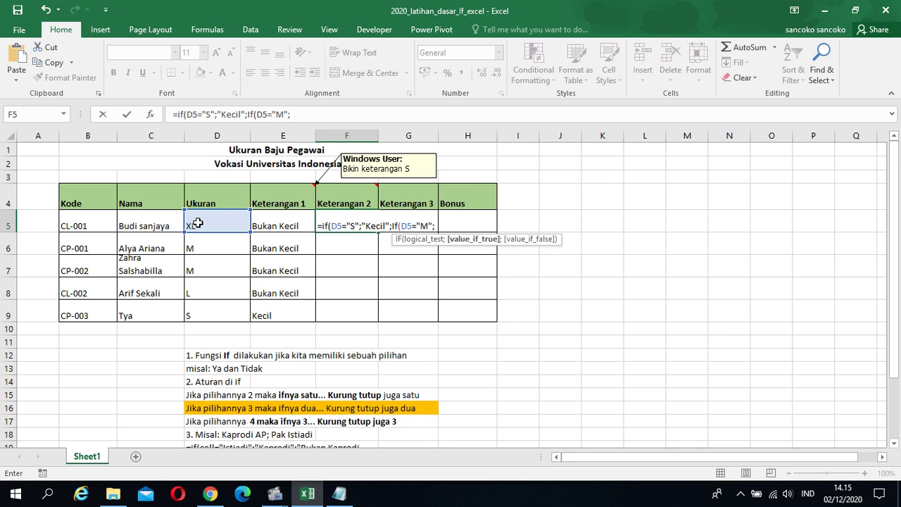
pyautogui.write('Sedang"')
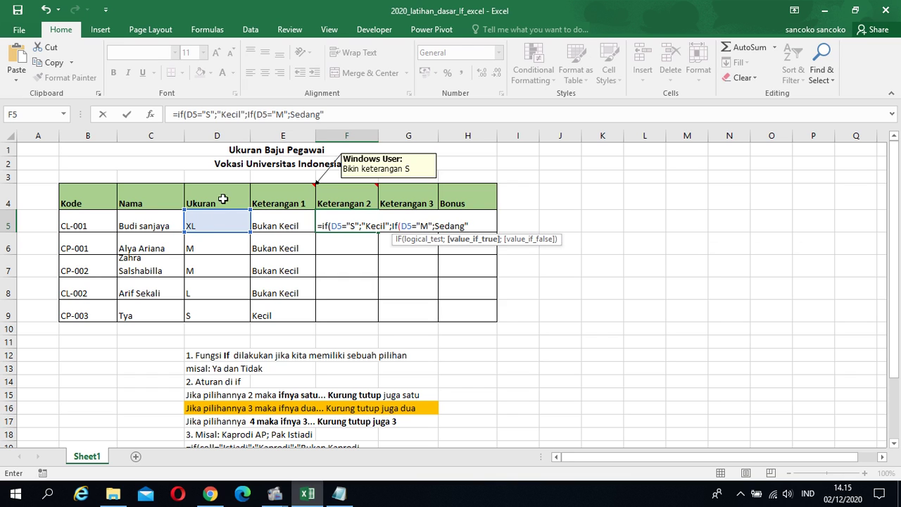
pyautogui.click(435, 225)
pyautogui.write('"')
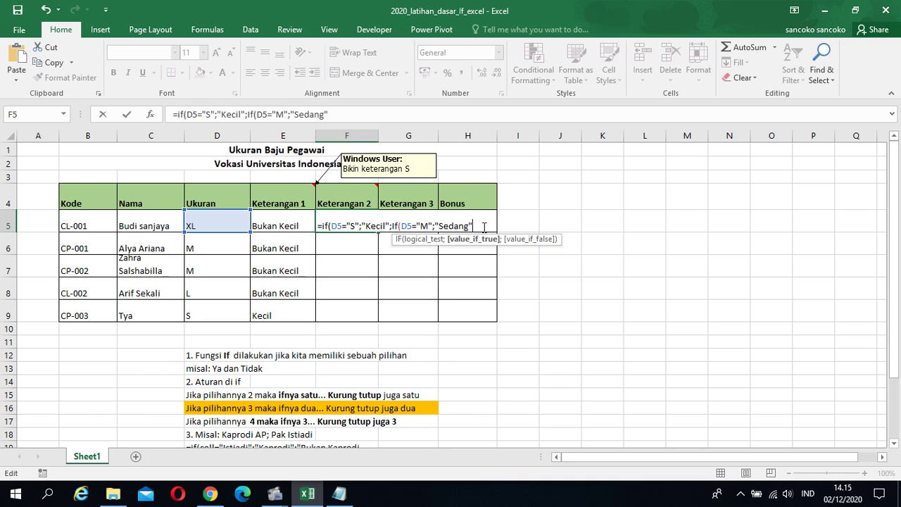
# Complete the F5 formula with "Bukan keduanya" as the remaining result and close both IF functions
pyautogui.write(';')
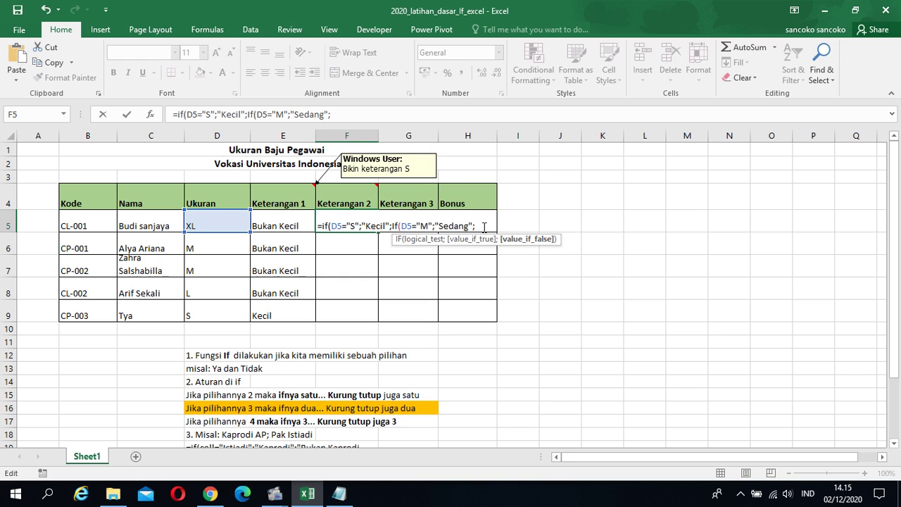
pyautogui.write('"Bukan kedua')
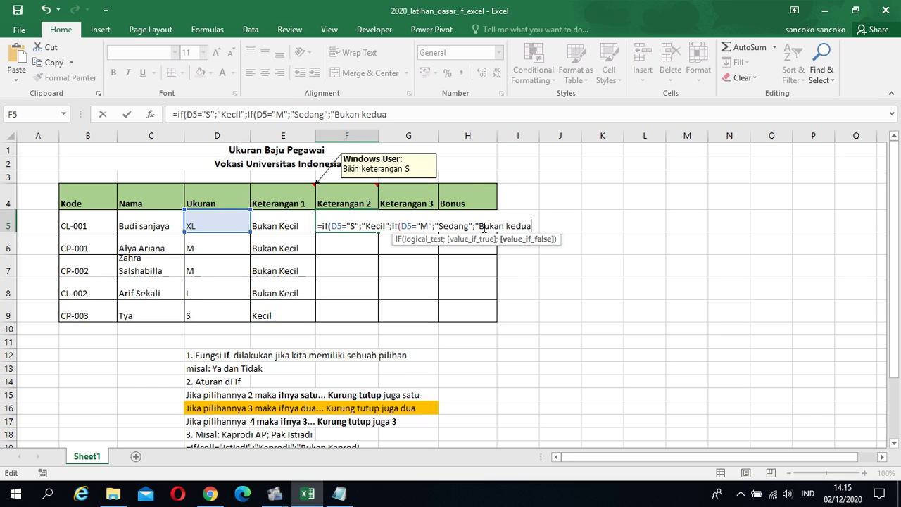
pyautogui.write('nya')
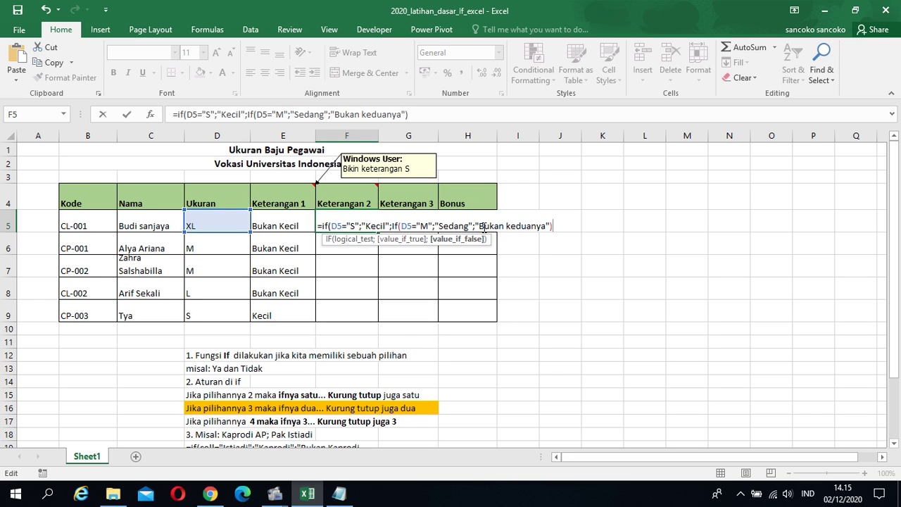
pyautogui.press('BackSpace')
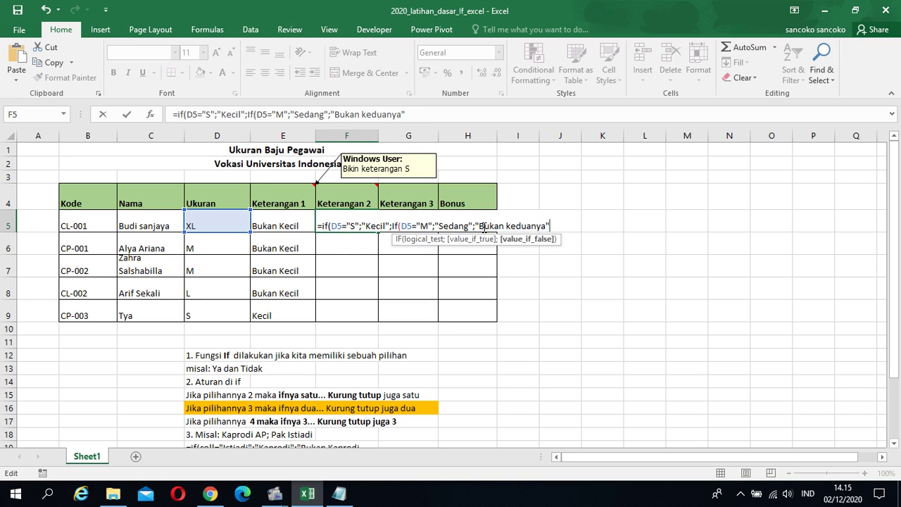
pyautogui.write(')')
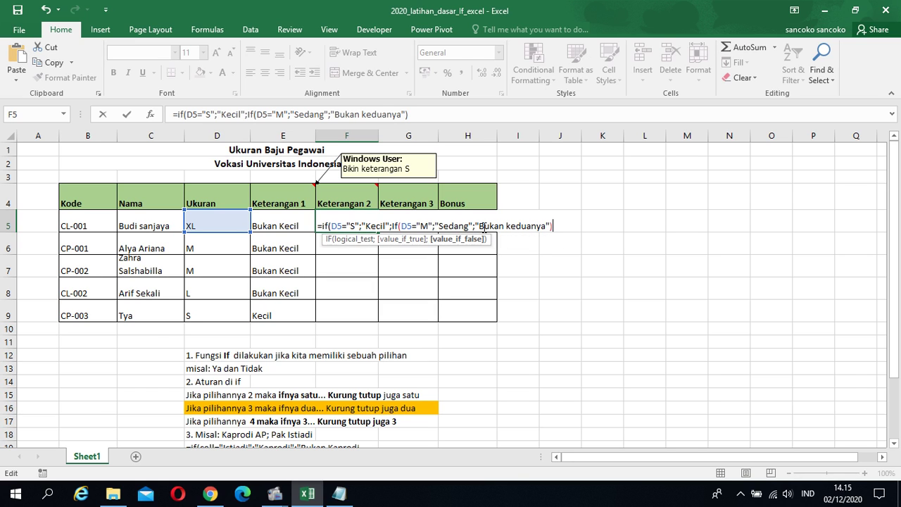
pyautogui.write(')')
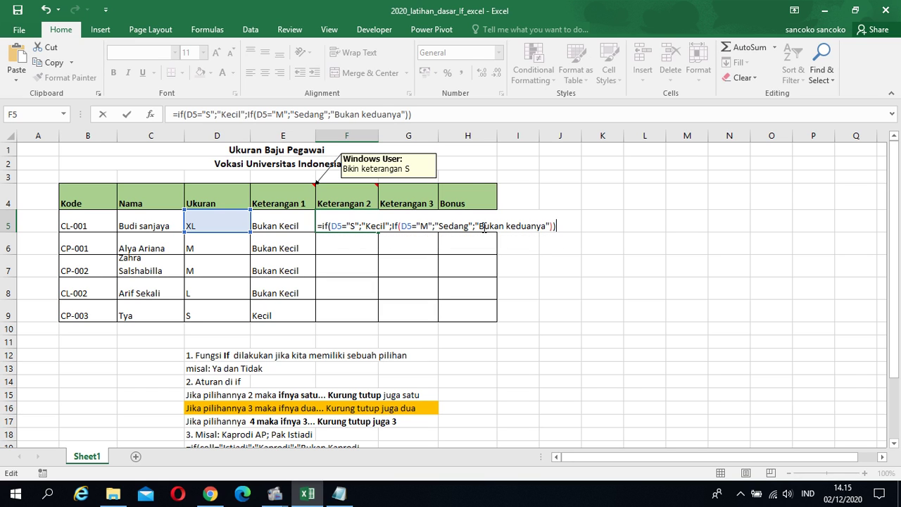
pyautogui.press('Return')
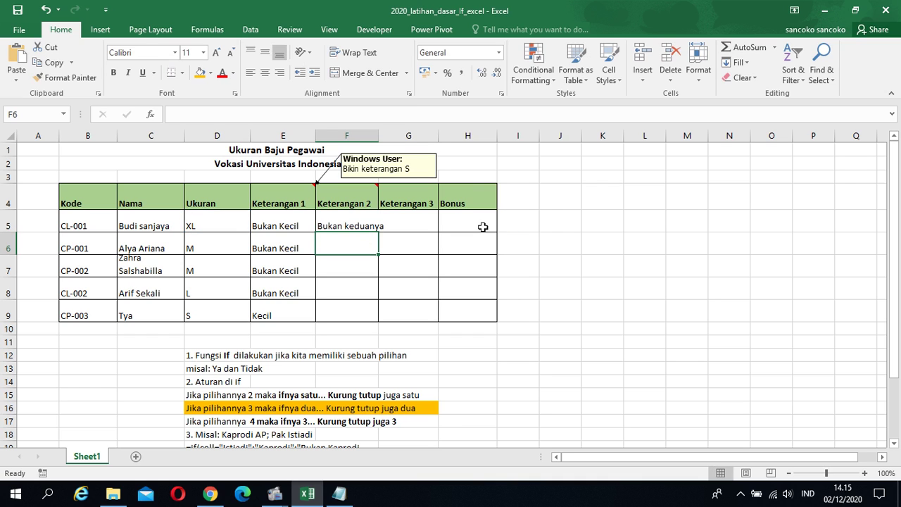
# Fill the nested IF formula from F5 down through F9 in the Keterangan 2 column
pyautogui.click(375, 227)
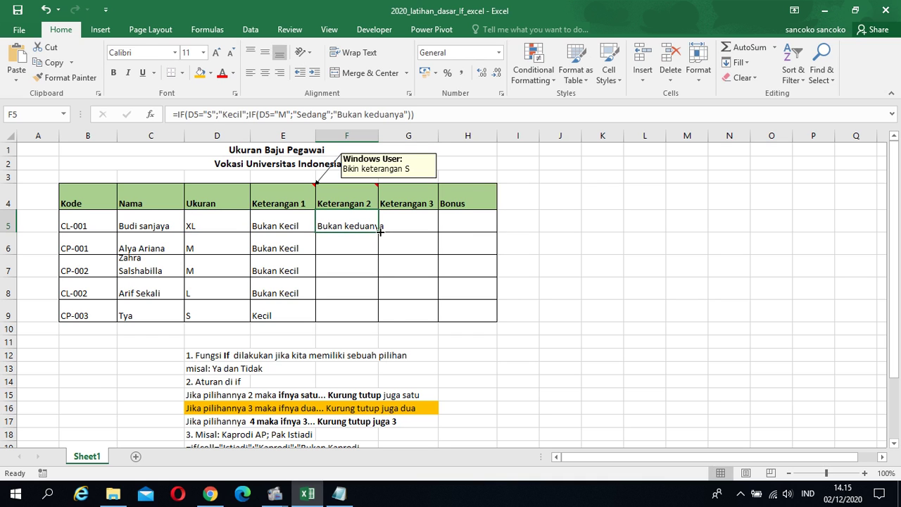
pyautogui.doubleClick(379, 232)
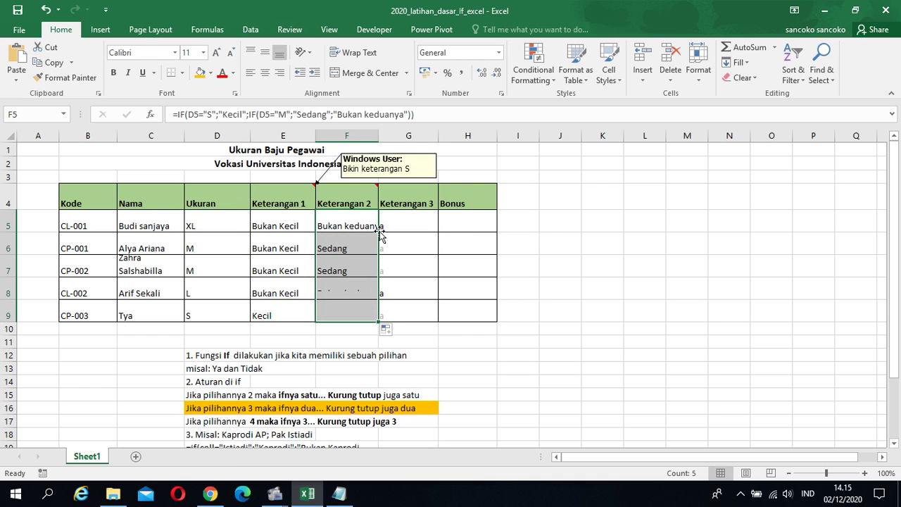
pyautogui.click(346, 308)
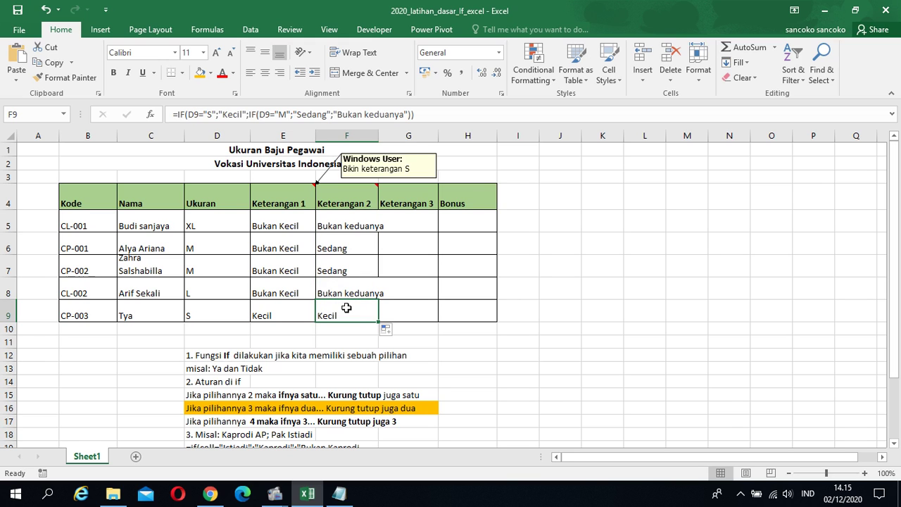
pyautogui.click(486, 190)
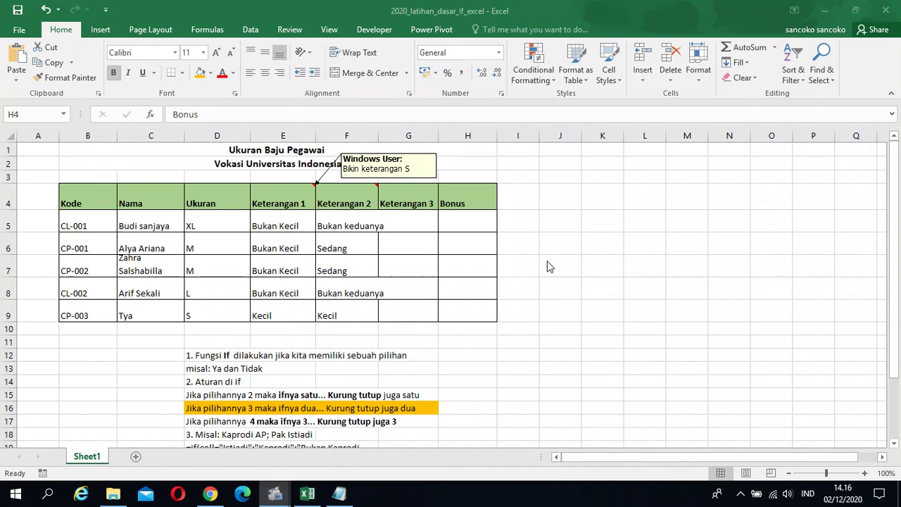
# Widen column F so that the text "Bukan keduanya" fits inside the Keterangan 2 cells
pyautogui.click(407, 223)
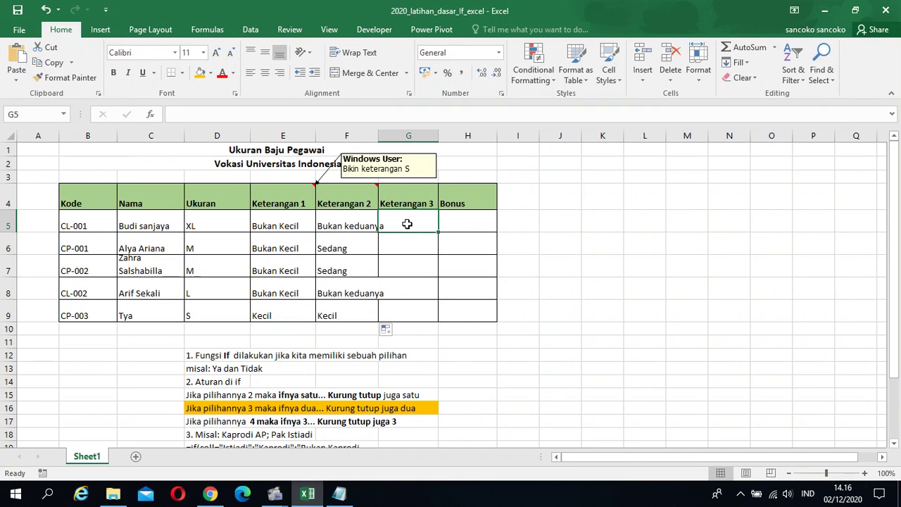
pyautogui.click(363, 136)
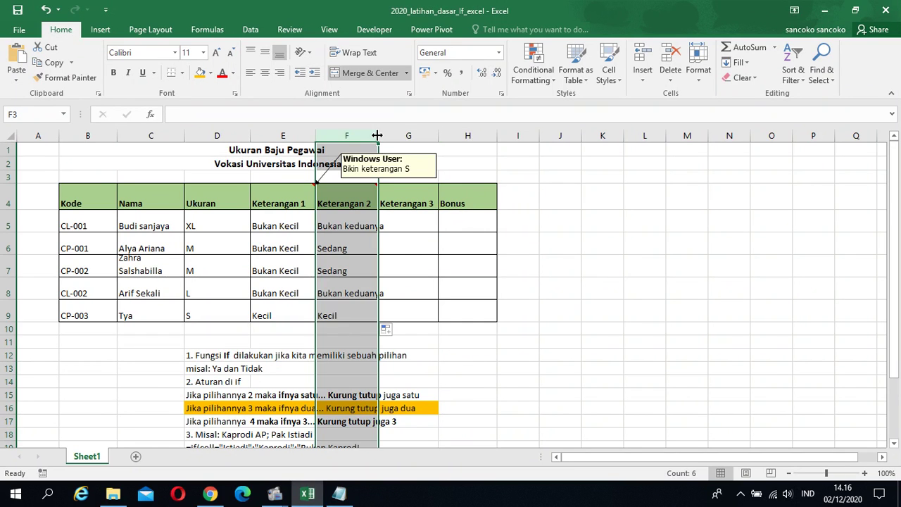
pyautogui.moveTo(378, 135); pyautogui.dragTo(391, 135)
# Insert a comment on the Bonus header in H4 with the lines "L=Laki= Payung" and "P=Wanita= Bunga"
pyautogui.click(480, 199)
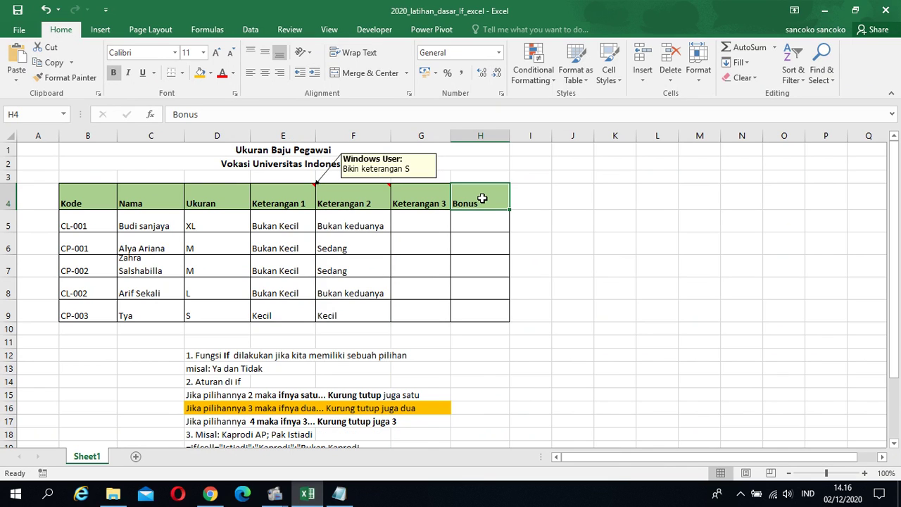
pyautogui.rightClick(481, 199)
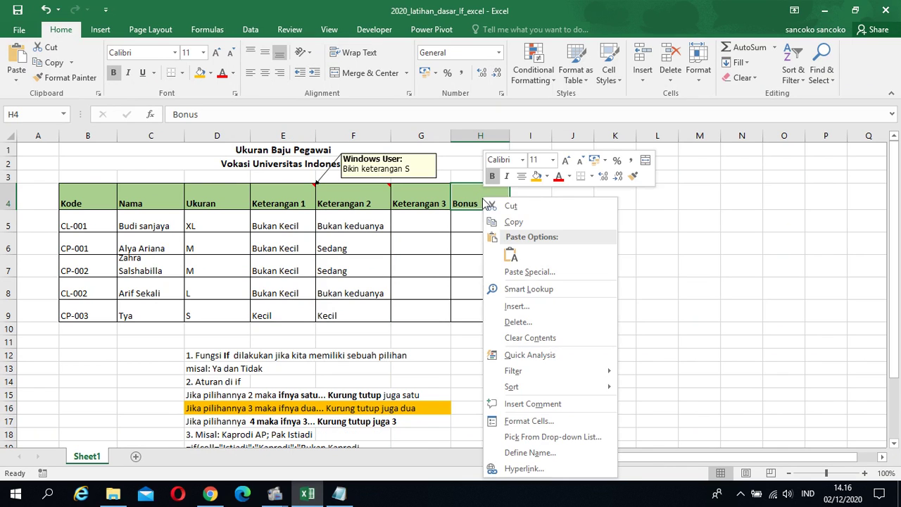
pyautogui.click(532, 405)
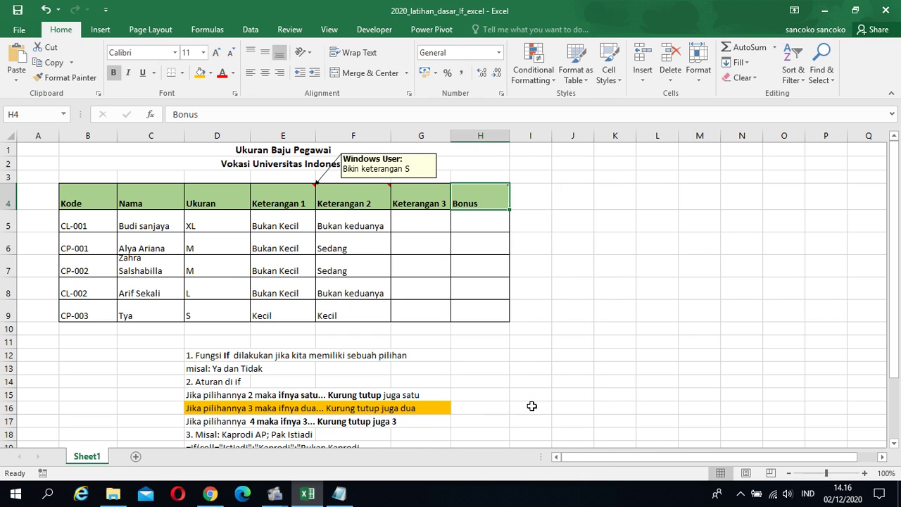
pyautogui.moveTo(275, 493)
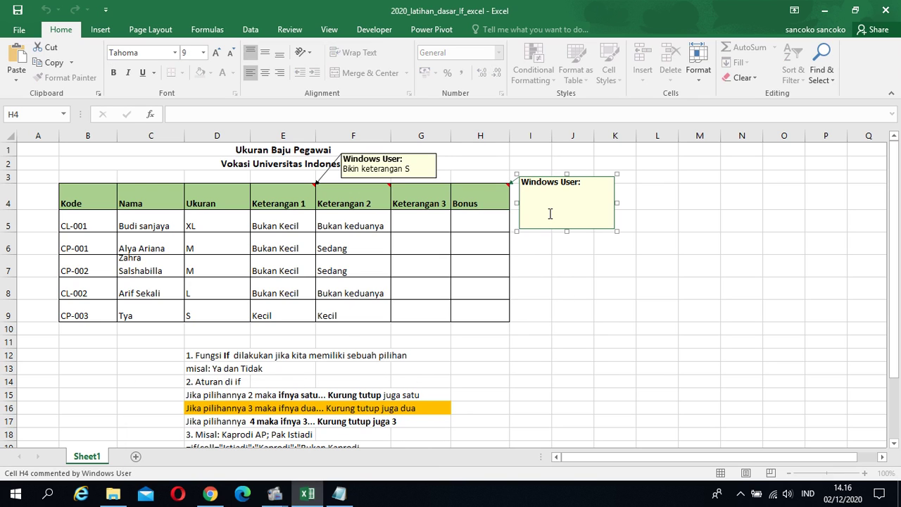
pyautogui.write('L')
pyautogui.write('=')
pyautogui.write('Lak')
pyautogui.write('i= Pa')
pyautogui.write('yung ')
pyautogui.write('P')
pyautogui.write('=Wanita')
pyautogui.write('=')
pyautogui.write(' Bunga')
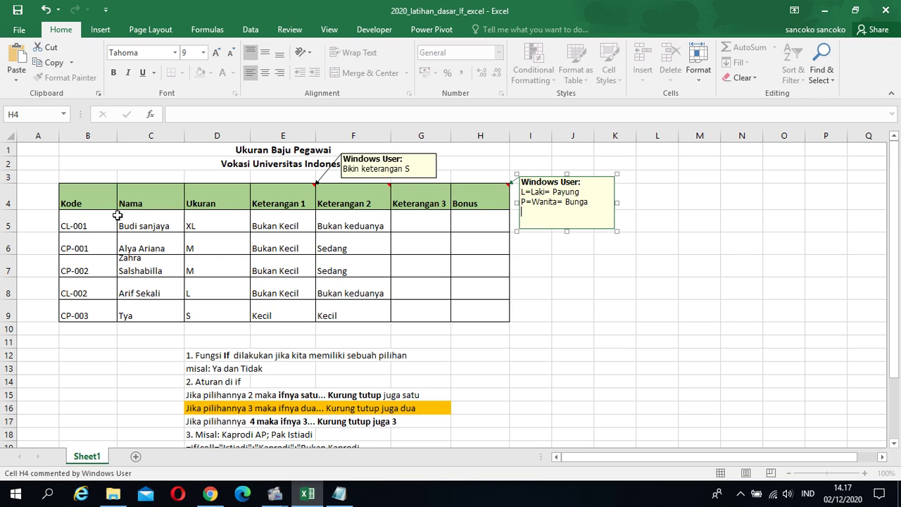
# Keep the comment on the Bonus header in H4 permanently displayed
pyautogui.click(566, 232)
pyautogui.click(556, 247)
pyautogui.click(460, 192)
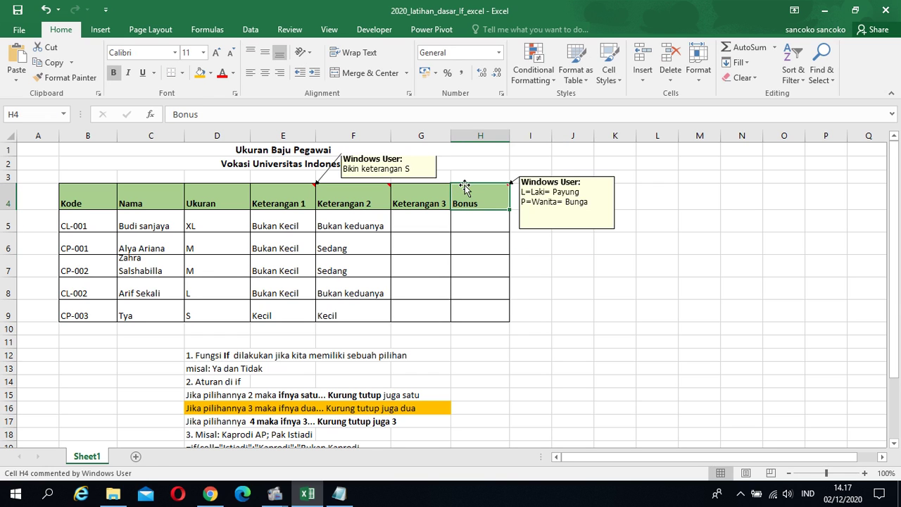
pyautogui.rightClick(480, 189)
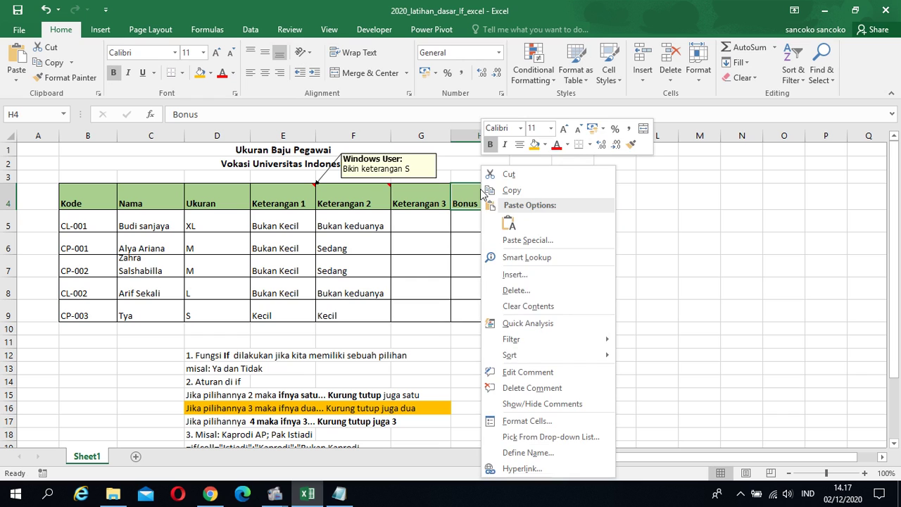
pyautogui.click(540, 399)
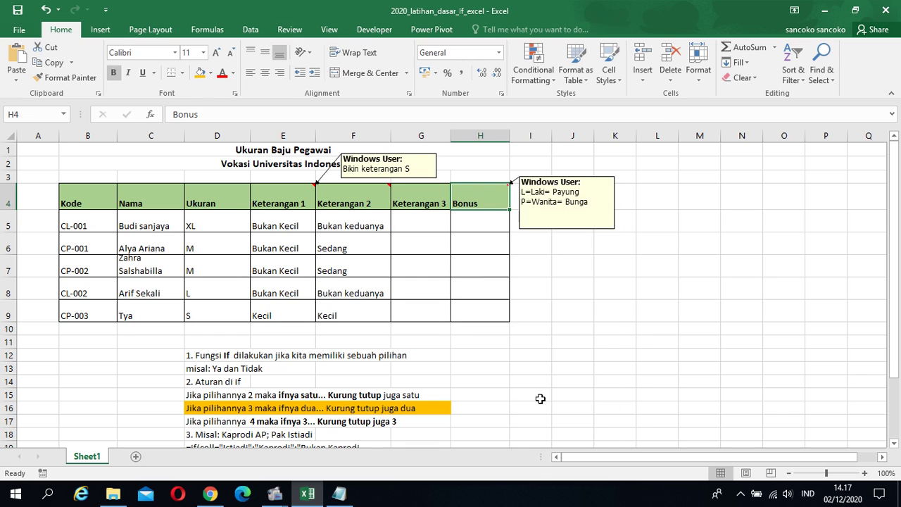
pyautogui.click(565, 257)
pyautogui.click(549, 241)
pyautogui.click(576, 221)
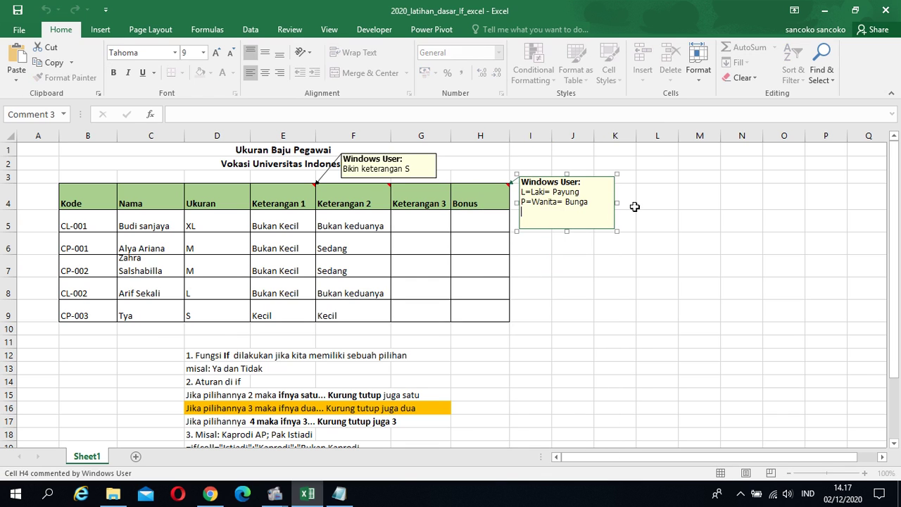
# Write the note "Pilihan ada 2 dan Mengambil kategori dari Kode" in L4
pyautogui.click(658, 191)
pyautogui.write('Pilihan ada')
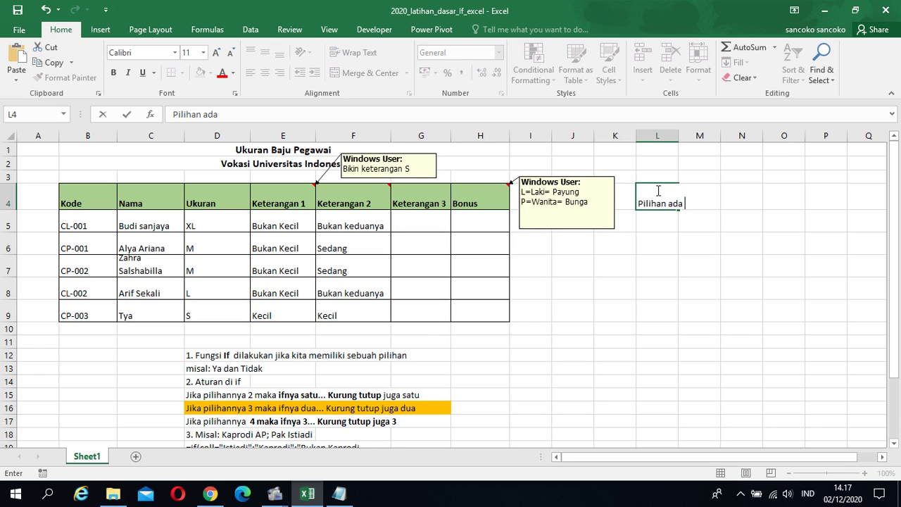
pyautogui.write(' @')
pyautogui.press('BackSpace')
pyautogui.write('2 dan Menga')
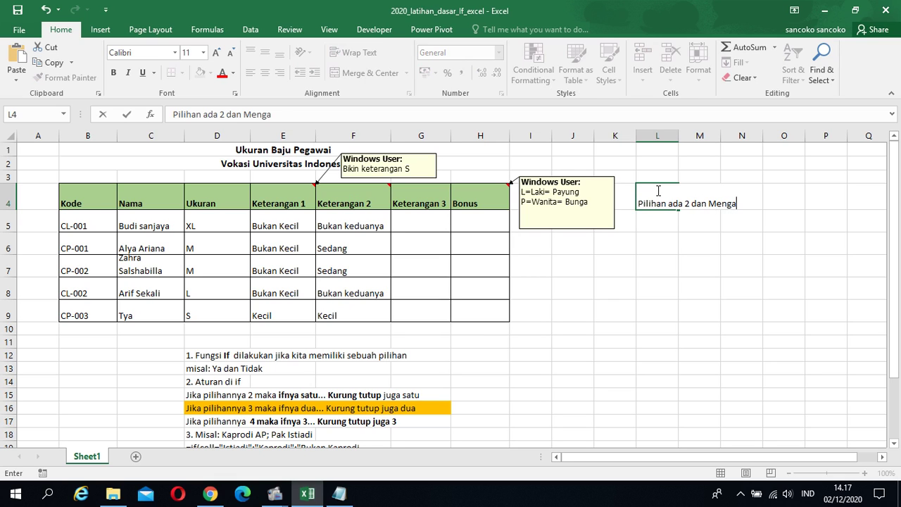
pyautogui.write('mbil kate')
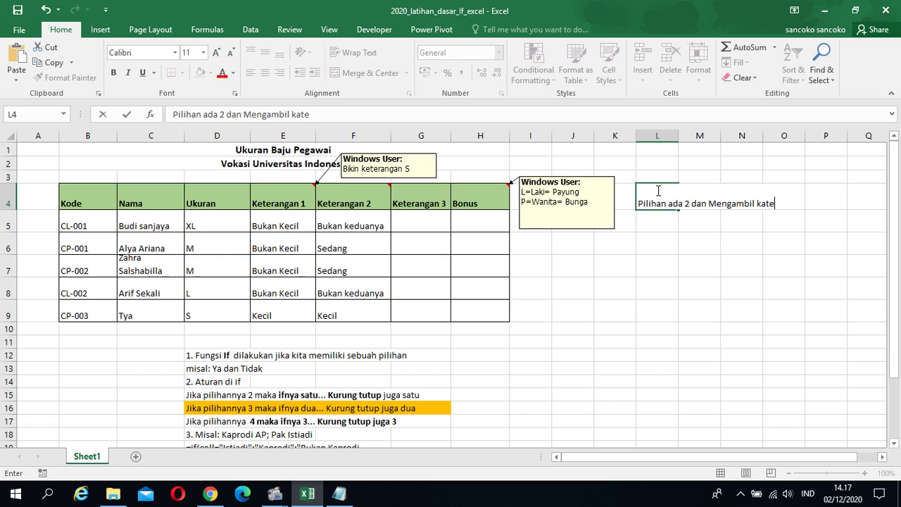
pyautogui.write('gori dari Kode')
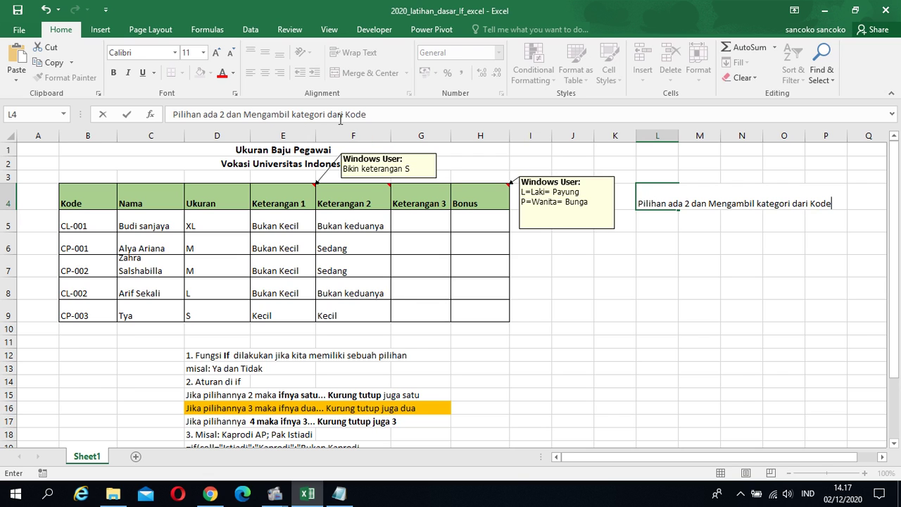
# Make the words "dari Kode" in the L4 note bold
pyautogui.moveTo(327, 115); pyautogui.dragTo(368, 118)
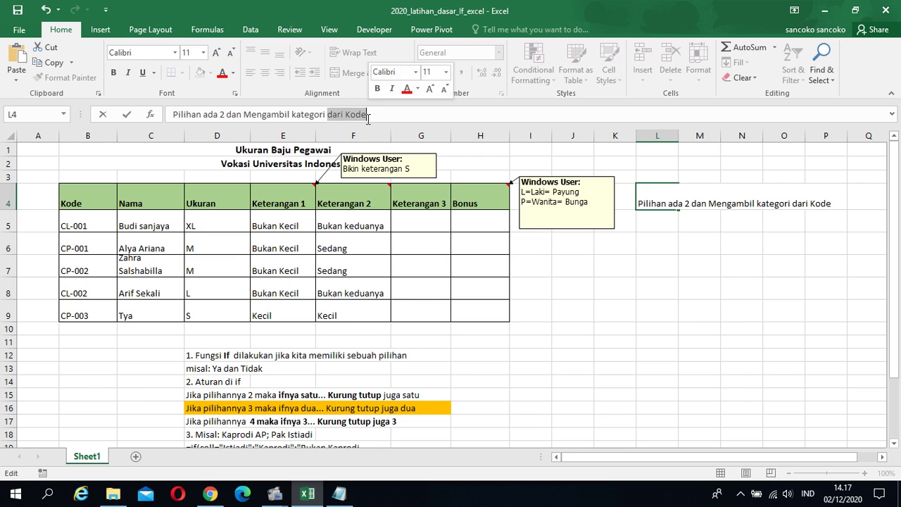
pyautogui.hotkey('ctrl', 'b')
pyautogui.press('Return')
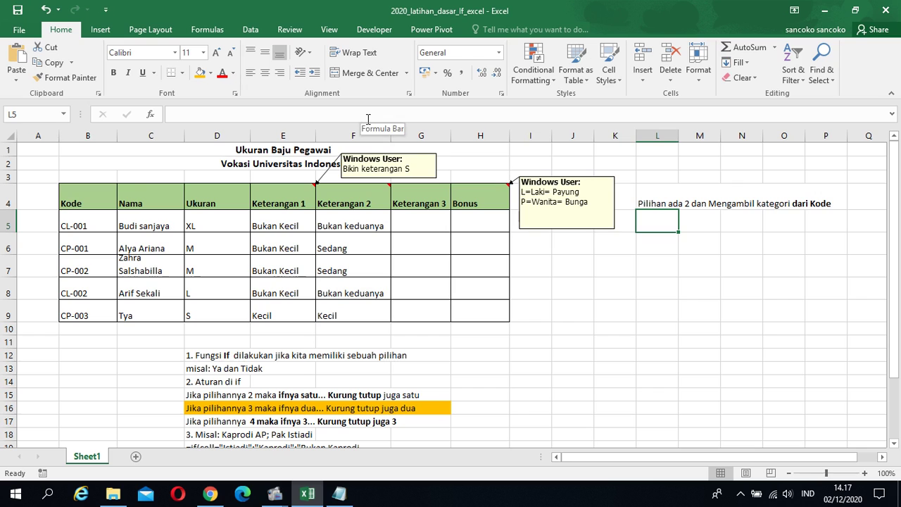
pyautogui.click(85, 215)
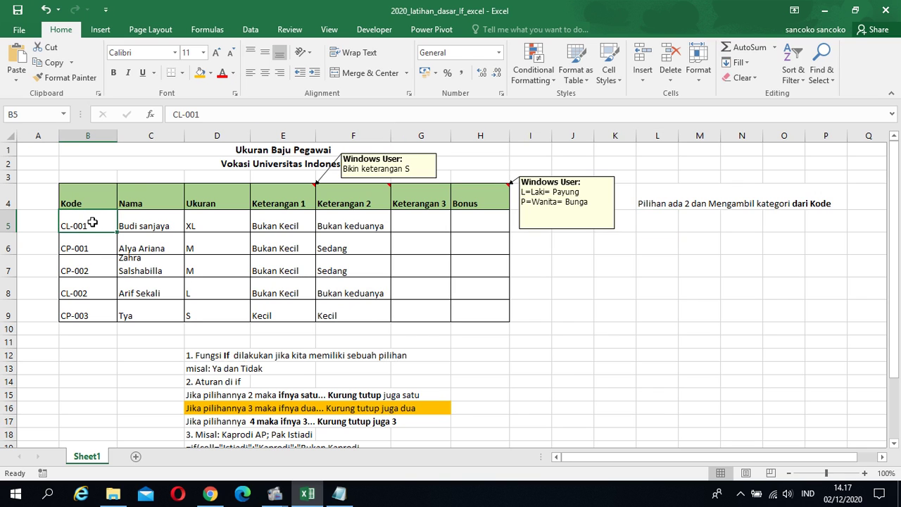
# Enter the Bonus formula =IF(MID(B5;2;1)="Laki";"Payung";"Bunga") in H5
pyautogui.click(820, 205)
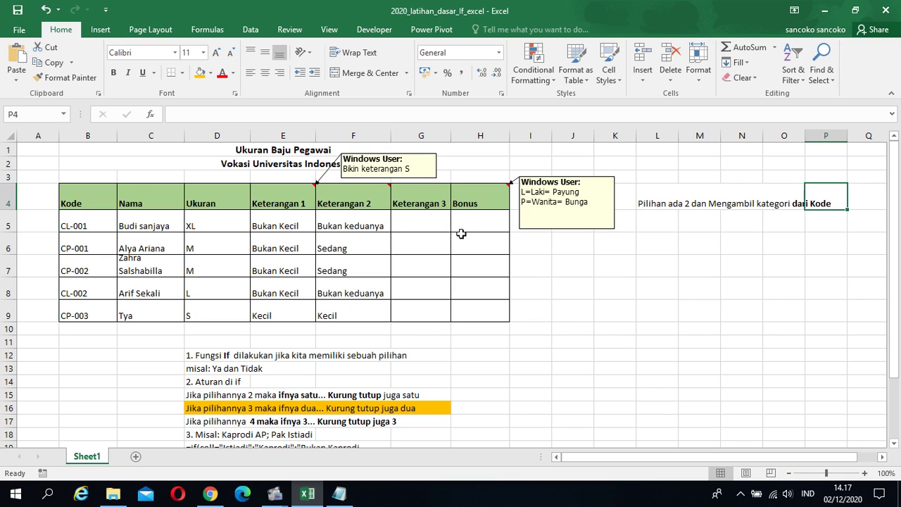
pyautogui.click(486, 214)
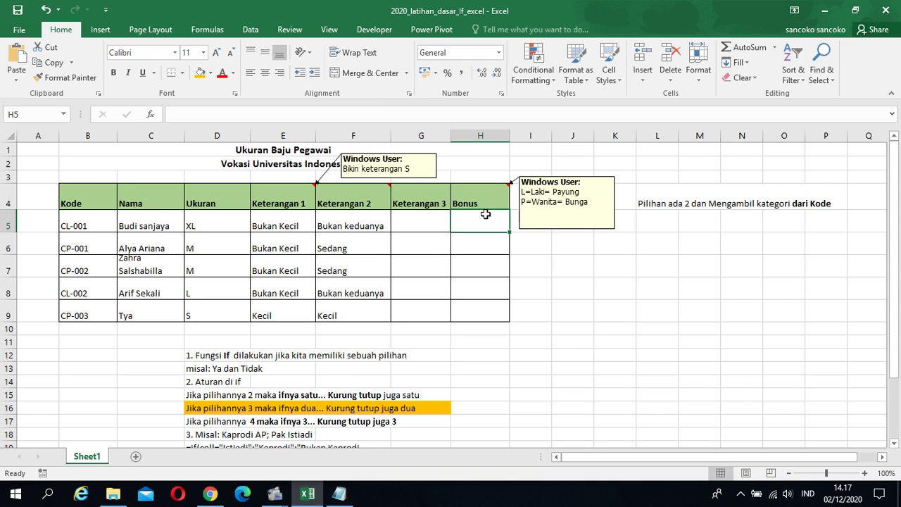
pyautogui.write('=if(')
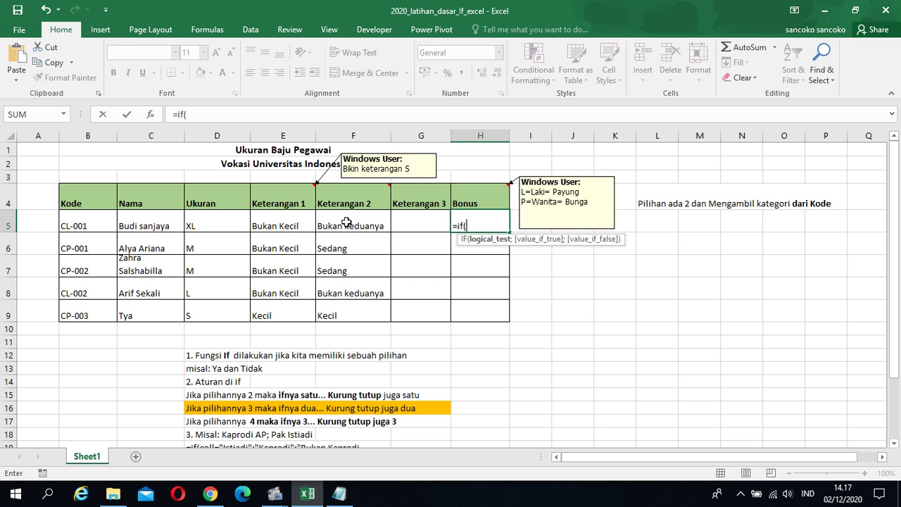
pyautogui.write('mid')
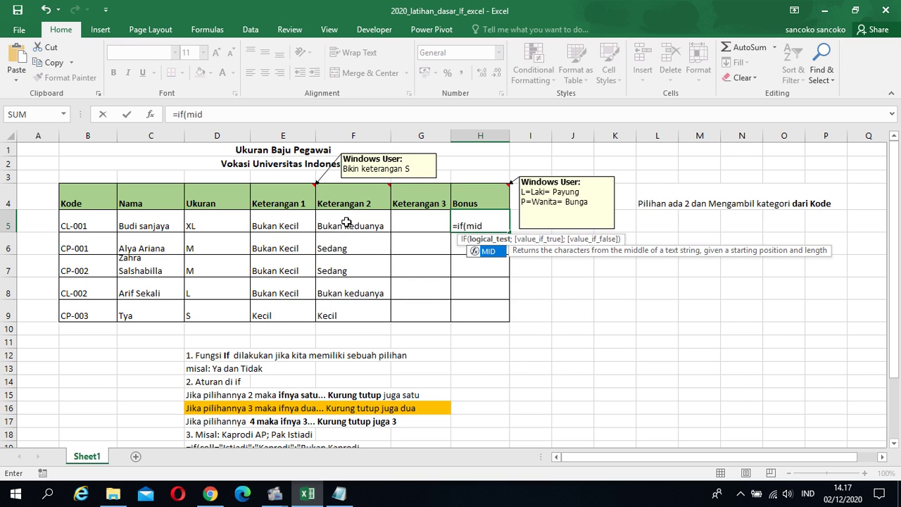
pyautogui.press('BackSpace')
pyautogui.press('BackSpace')
pyautogui.press('BackSpace')
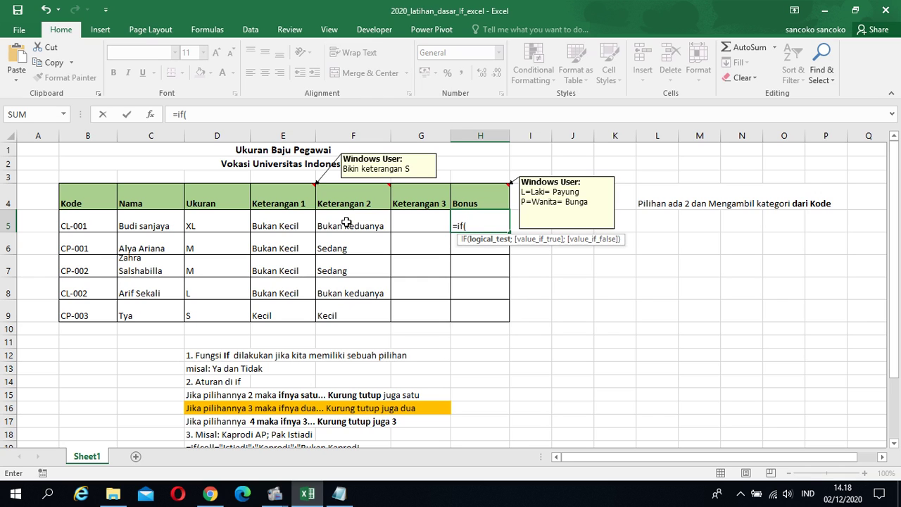
pyautogui.write('mid(')
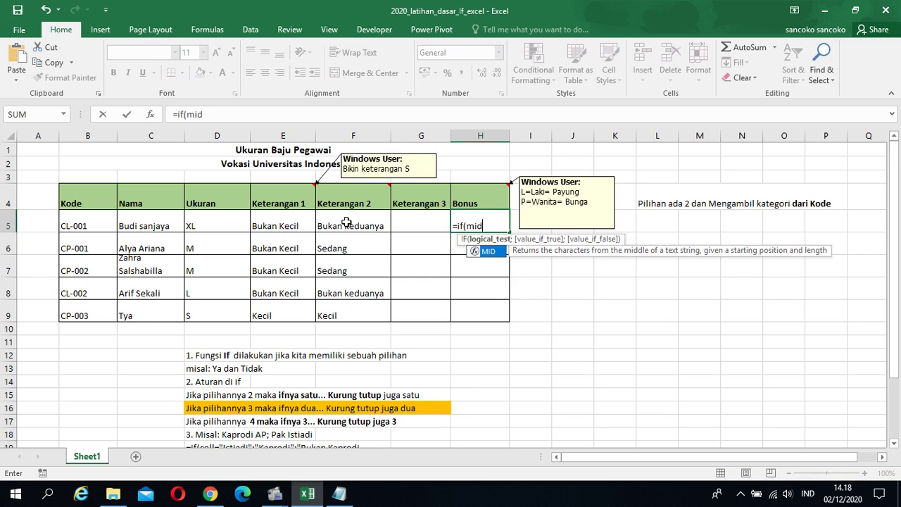
pyautogui.click(89, 218)
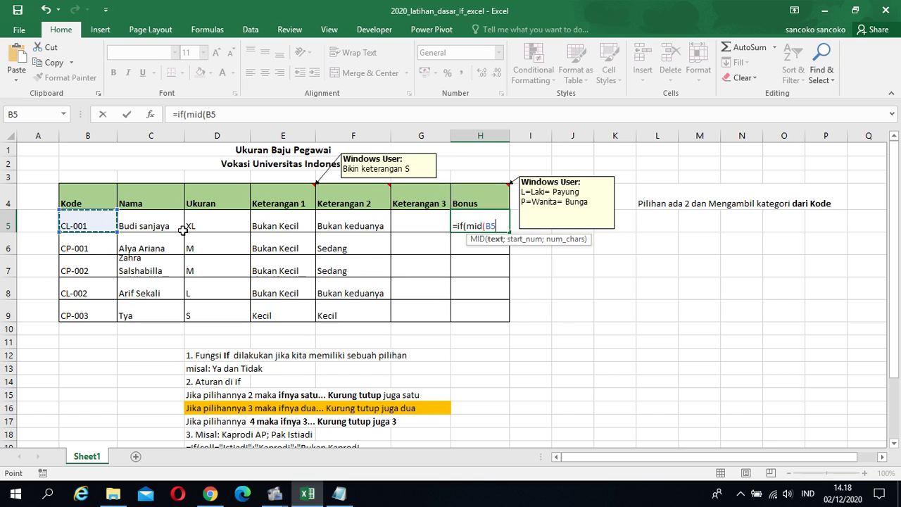
pyautogui.write(';2')
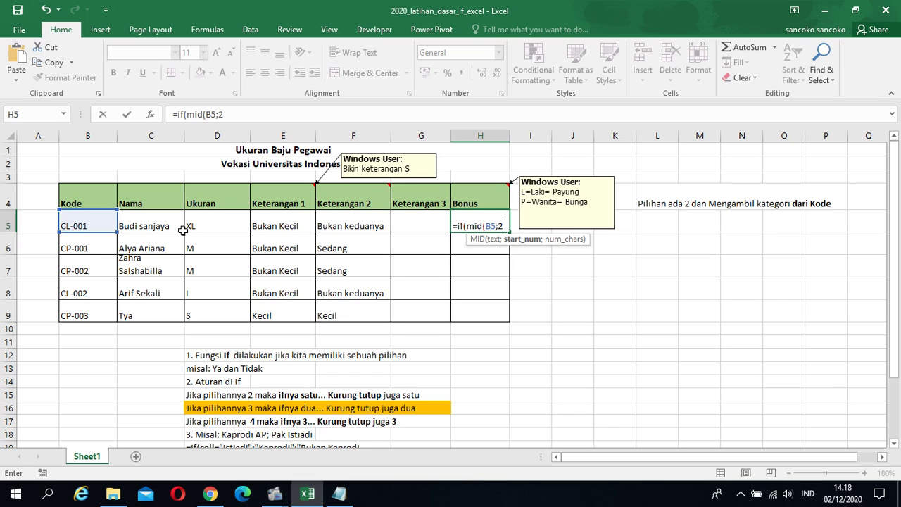
pyautogui.write(';')
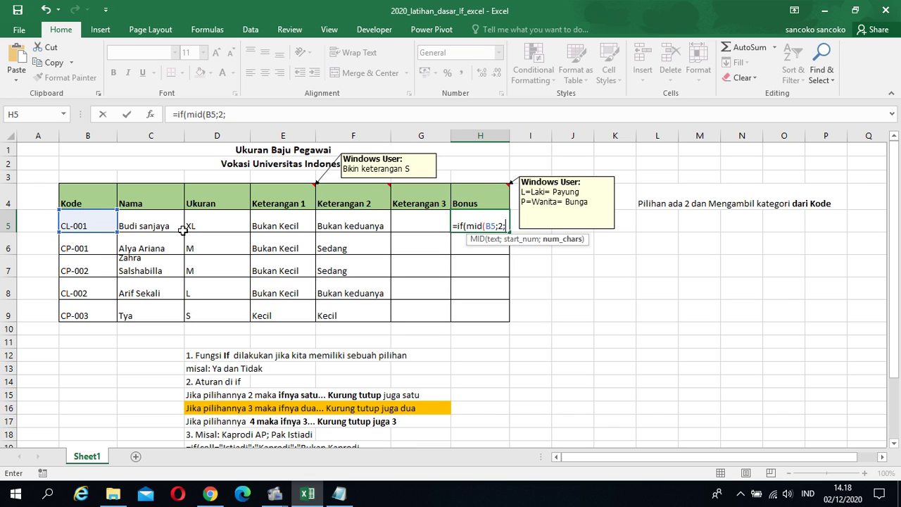
pyautogui.write('1)="')
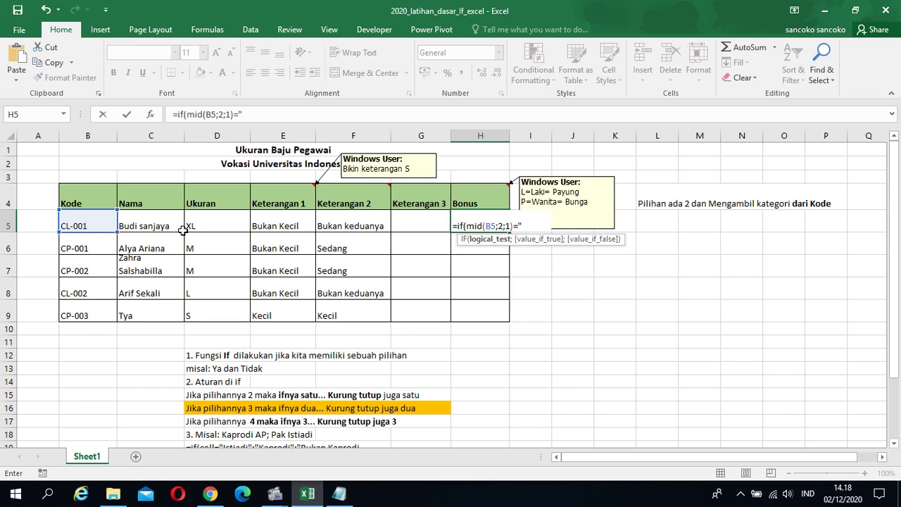
pyautogui.write('Laki";"Payung')
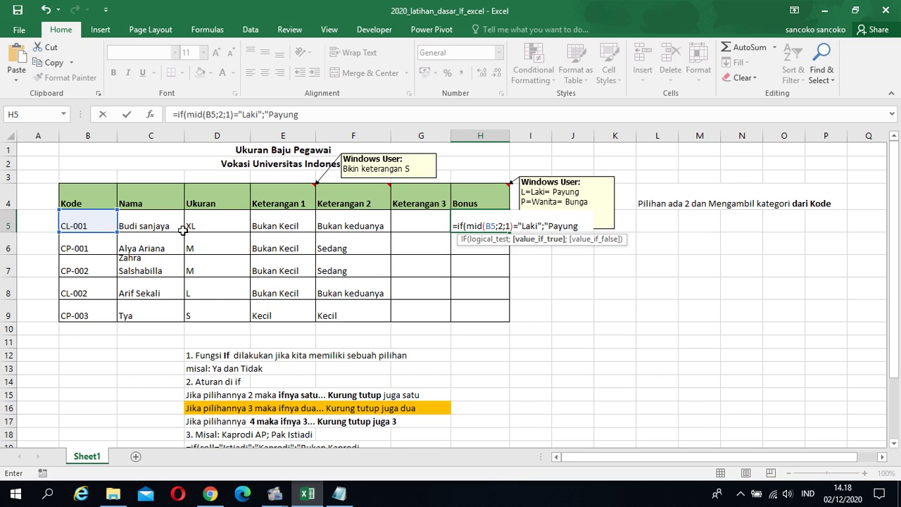
pyautogui.write('";')
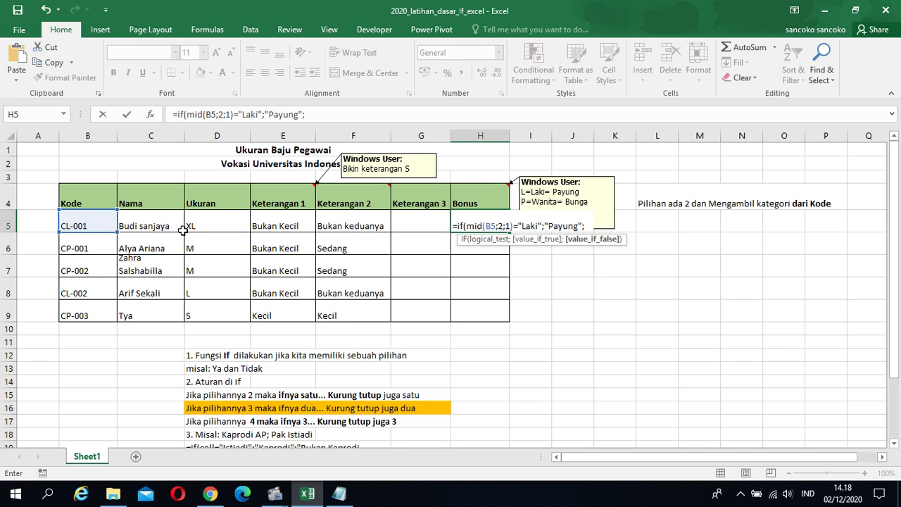
pyautogui.write('"Bunga")')
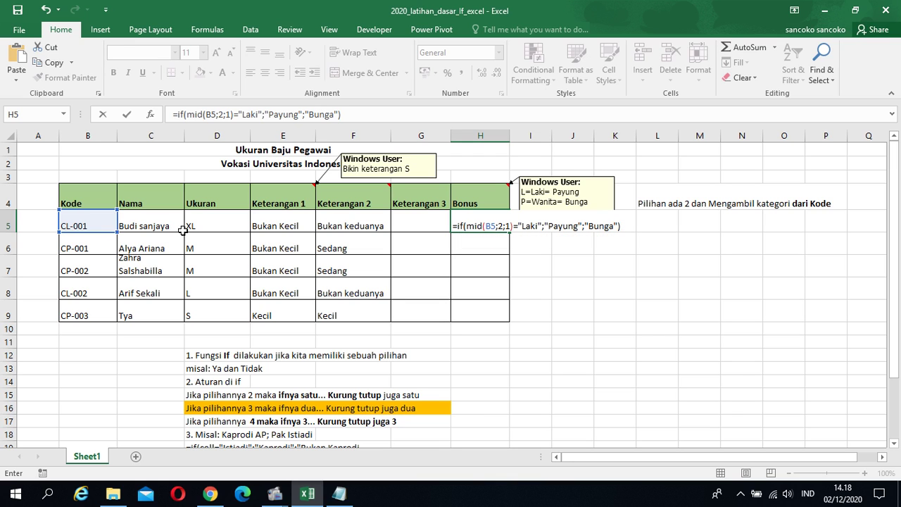
pyautogui.press('Return')
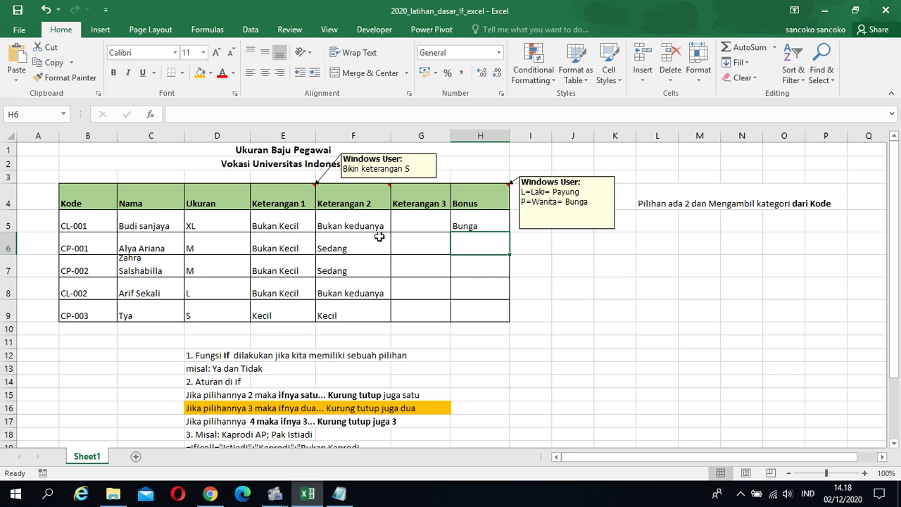
# Change the test text in the H5 formula to "L" and fill the formula down the Bonus column to H9
pyautogui.click(471, 227)
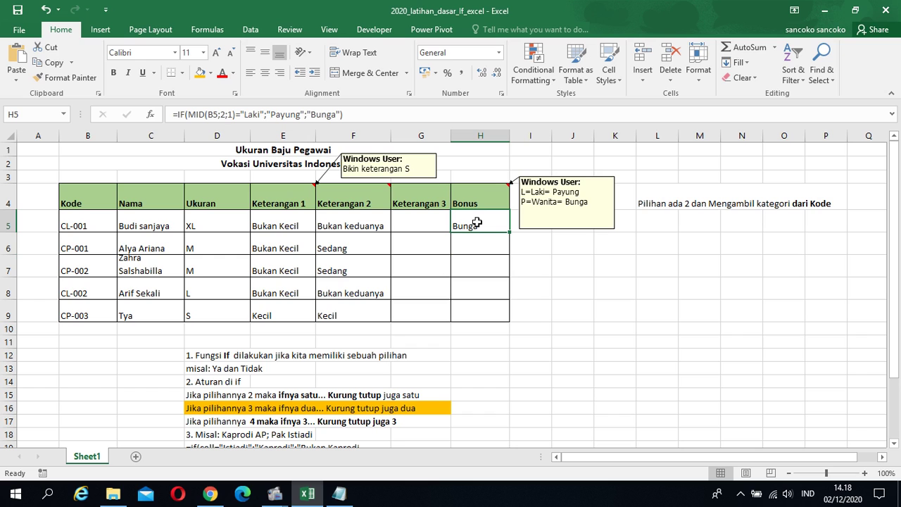
pyautogui.doubleClick(476, 222)
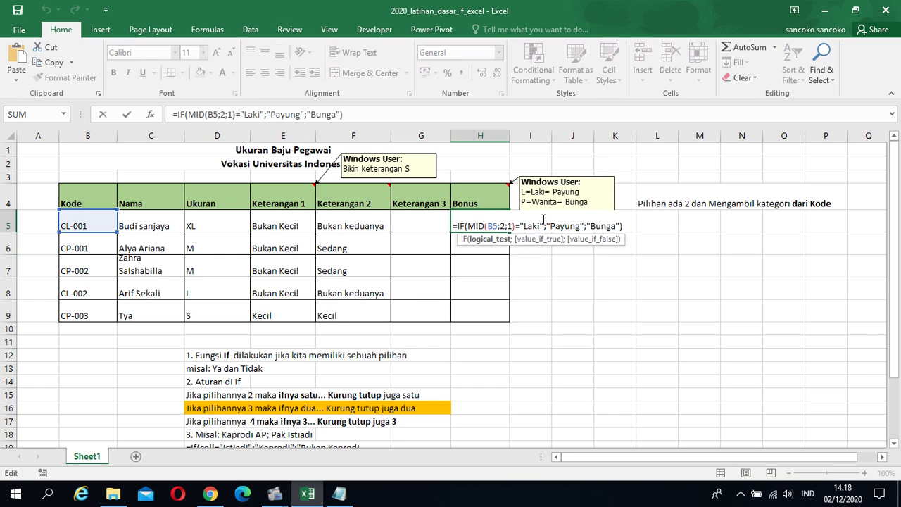
pyautogui.click(538, 226)
pyautogui.press('BackSpace')
pyautogui.press('BackSpace')
pyautogui.press('BackSpace')
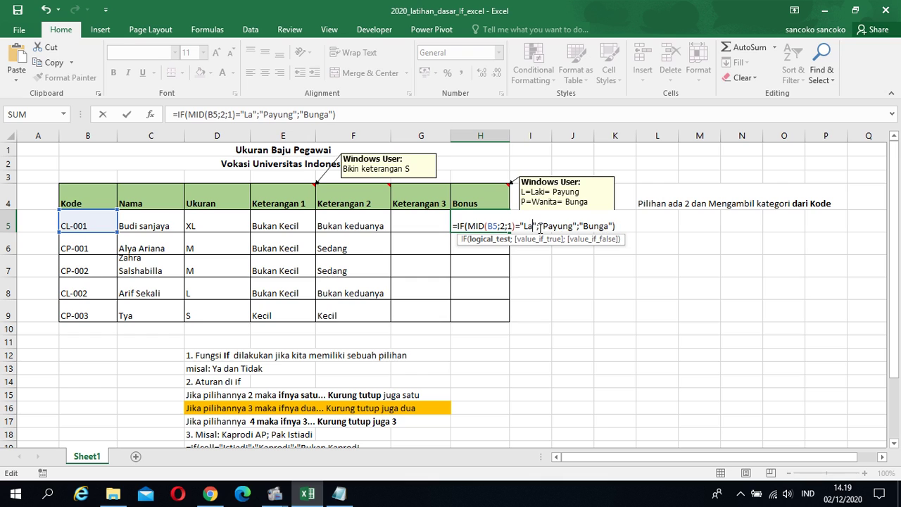
pyautogui.press('Return')
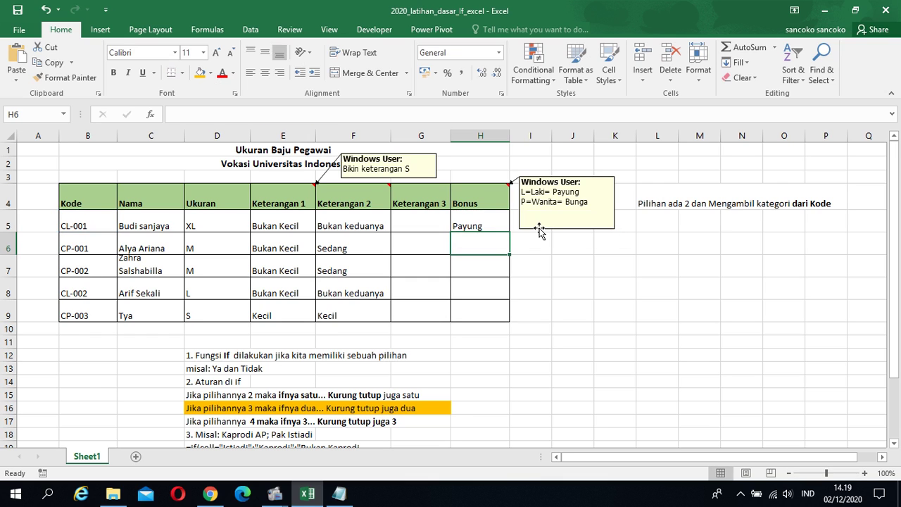
pyautogui.click(496, 221)
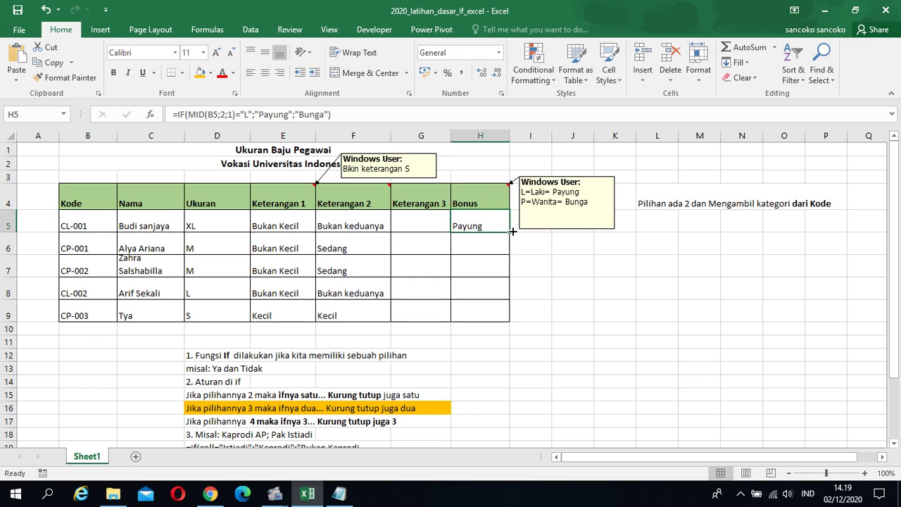
pyautogui.doubleClick(510, 231)
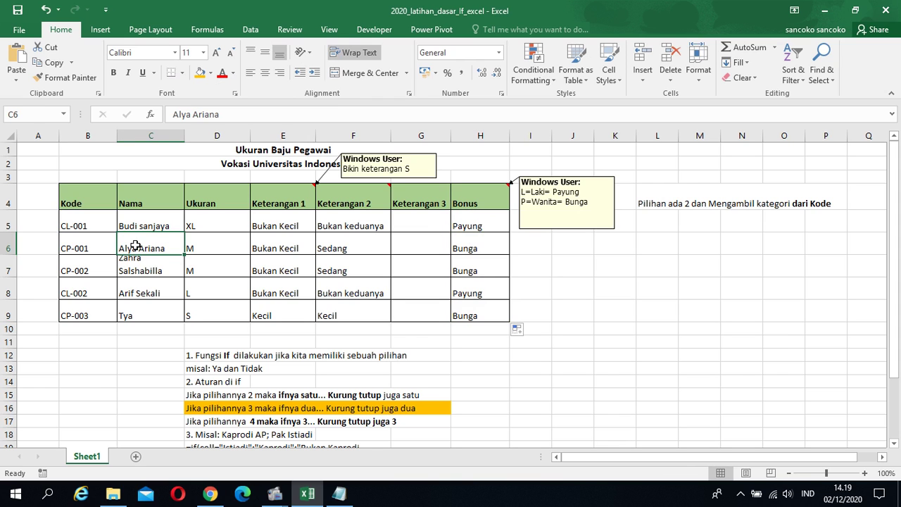
# Highlight the ranges C6:H7 and C9:H9 with the orange fill colour
pyautogui.moveTo(135, 245); pyautogui.dragTo(483, 265)
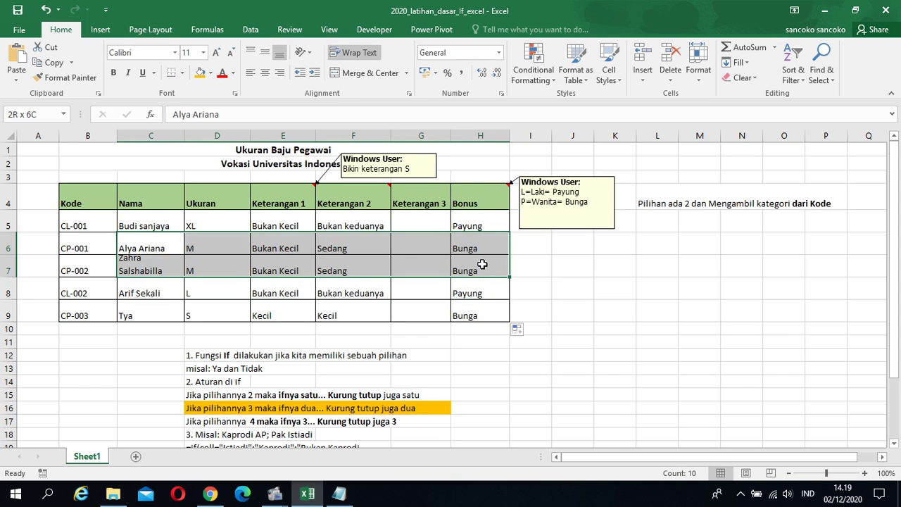
pyautogui.click(198, 75)
pyautogui.click(556, 285)
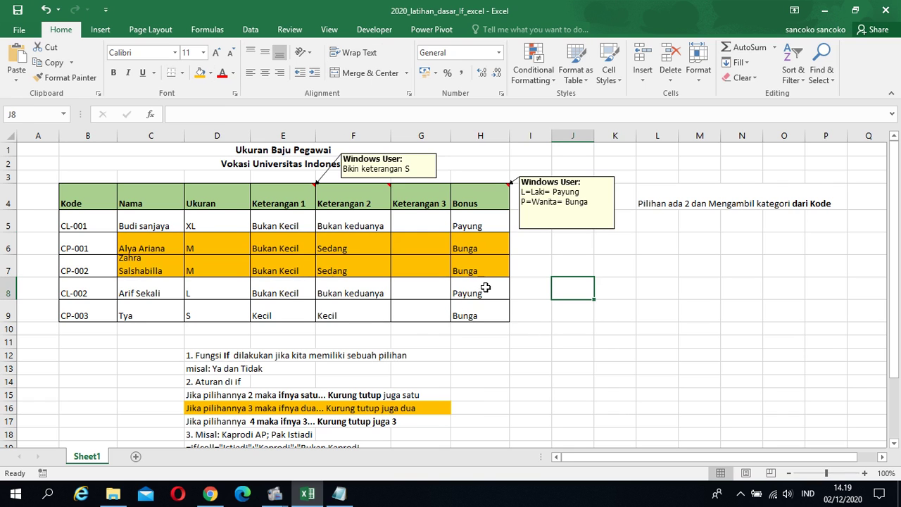
pyautogui.moveTo(134, 312); pyautogui.dragTo(458, 316)
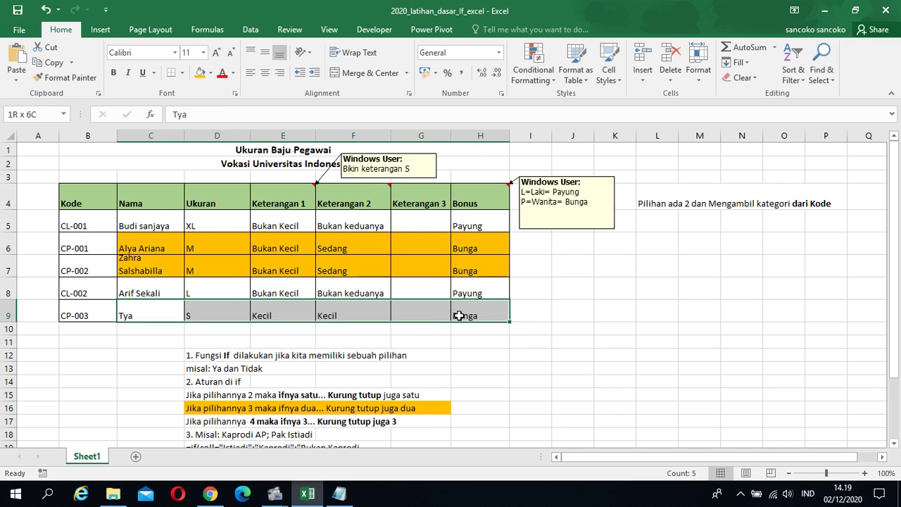
pyautogui.click(200, 73)
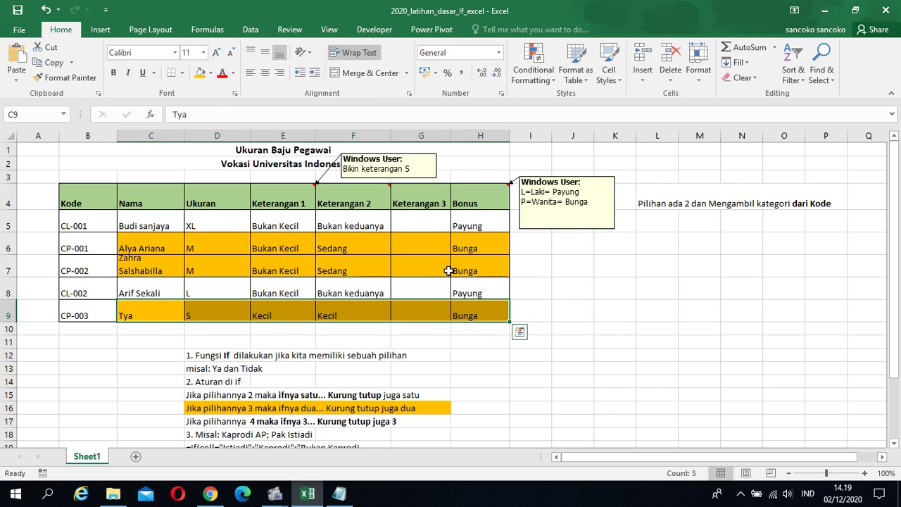
# Change the test text in the H5 Bonus formula to "Laki"
pyautogui.doubleClick(491, 226)
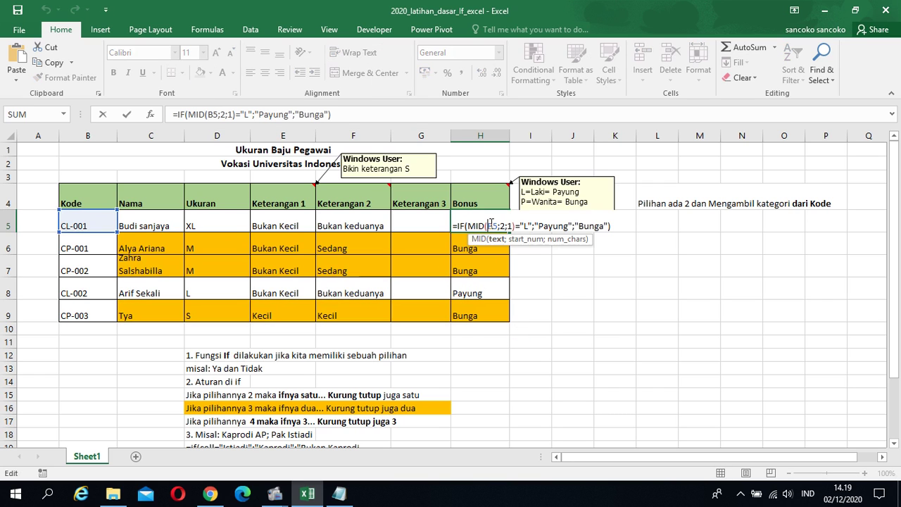
pyautogui.click(528, 225)
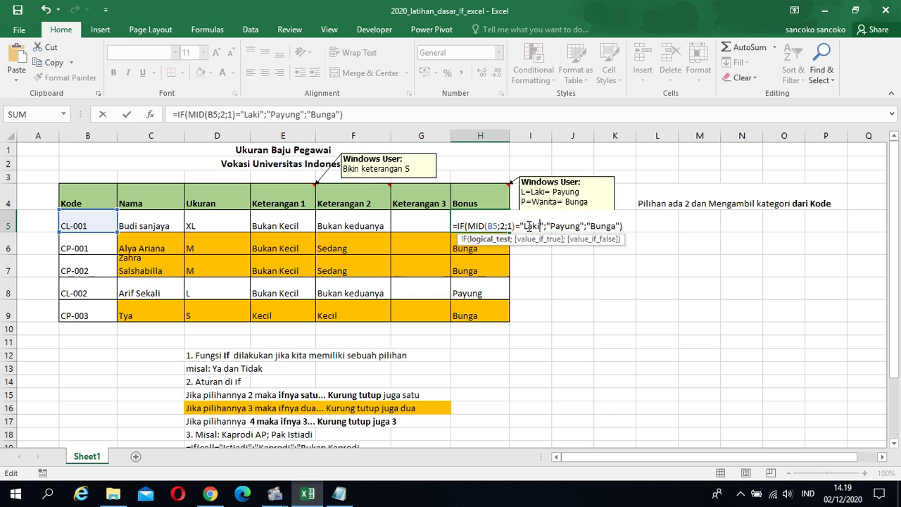
pyautogui.press('Return')
pyautogui.click(487, 225)
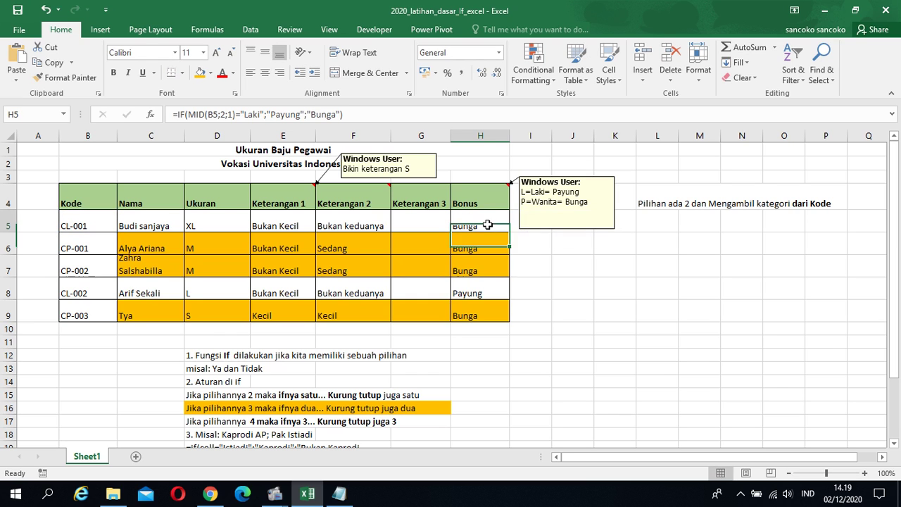
# Try filling the H5 formula down the Bonus column to H9 and undo the fill
pyautogui.moveTo(510, 234); pyautogui.dragTo(510, 233)
pyautogui.doubleClick(510, 233)
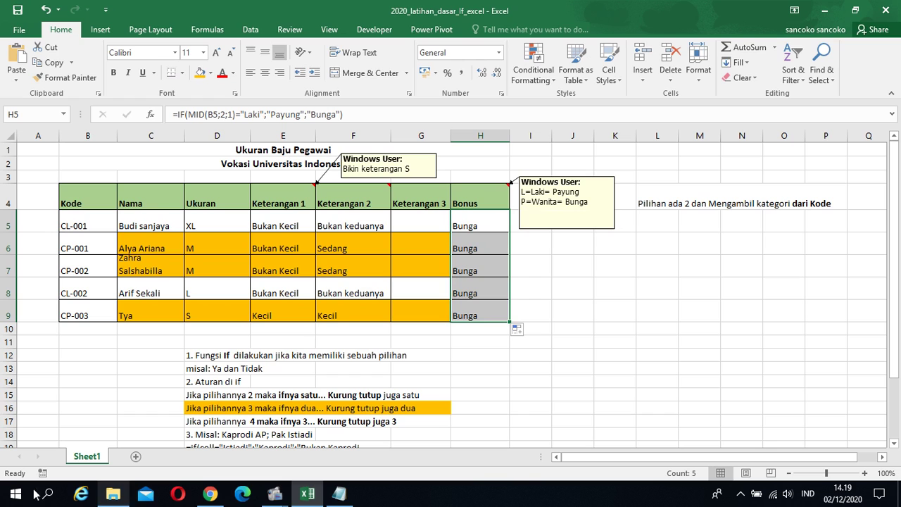
pyautogui.click(45, 10)
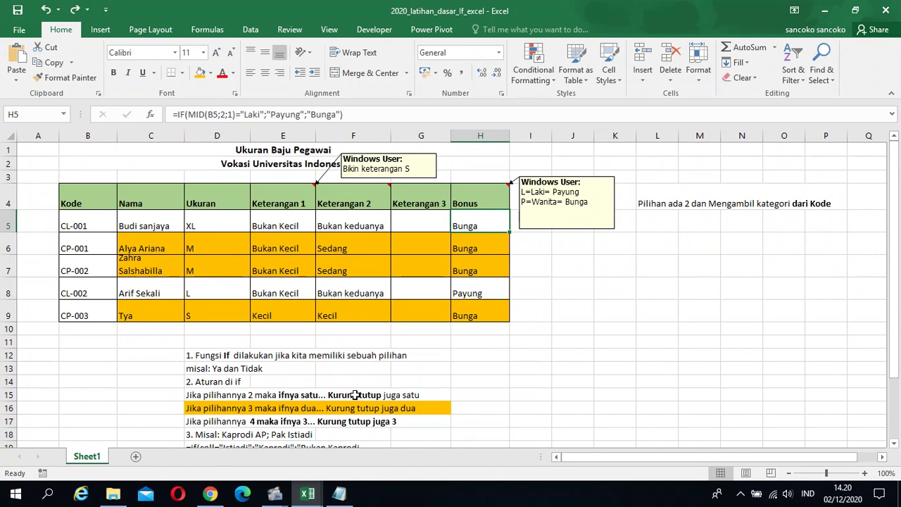
pyautogui.moveTo(275, 497)
pyautogui.moveTo(249, 466)
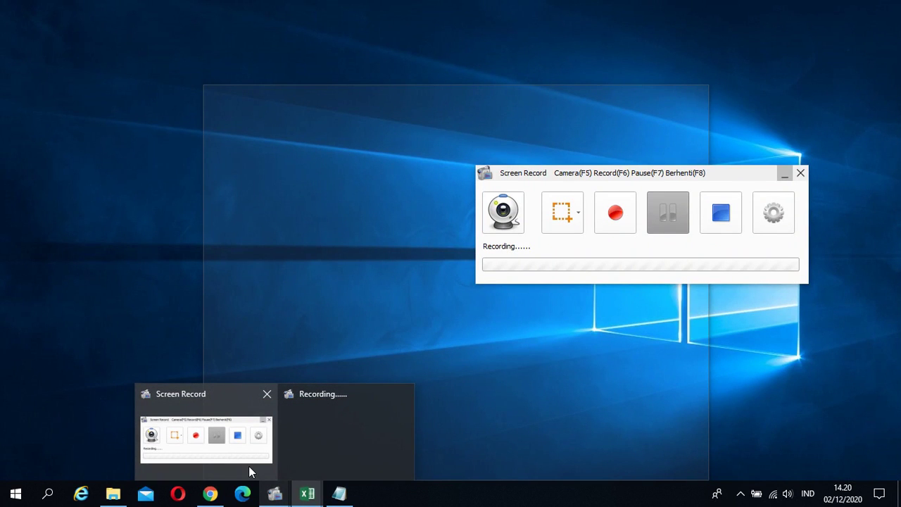
pyautogui.click(239, 461)
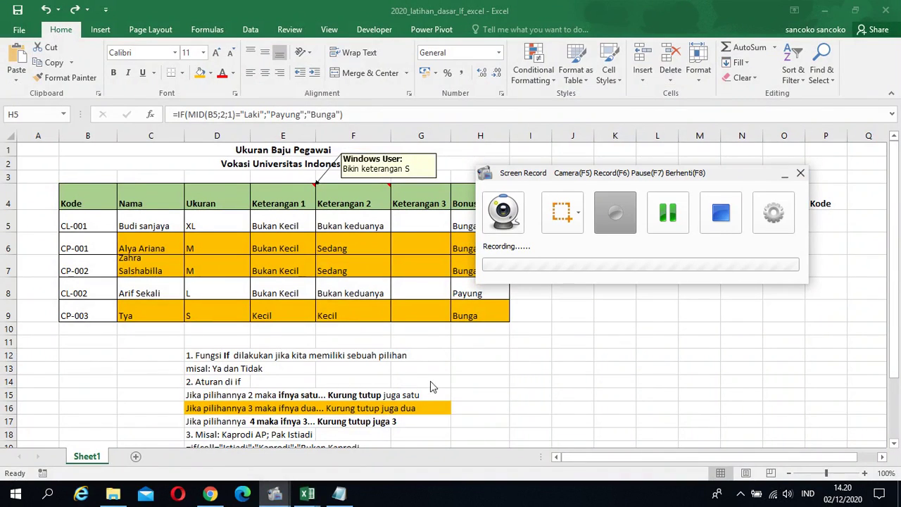
pyautogui.click(800, 173)
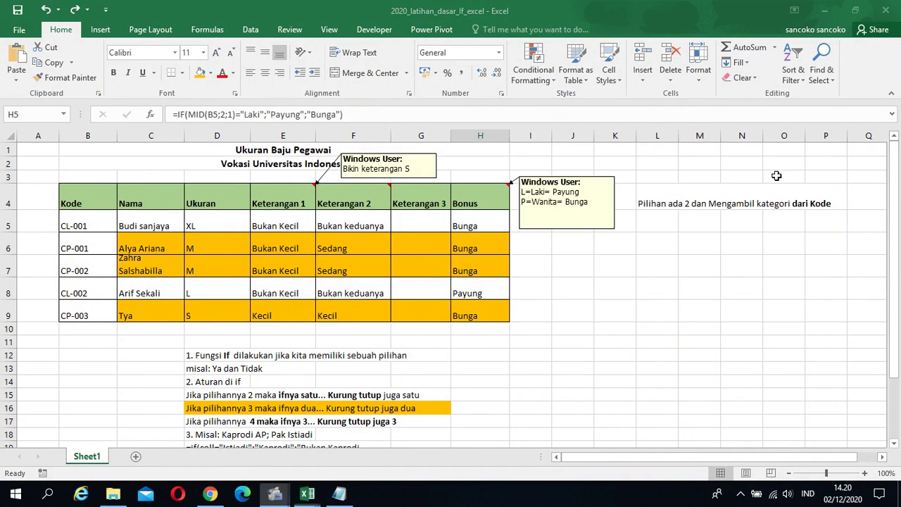
# Try deleting the Bonus cells H4:H9 with the neighbouring cells shifted left and undo the deletion
pyautogui.click(533, 247)
pyautogui.click(488, 220)
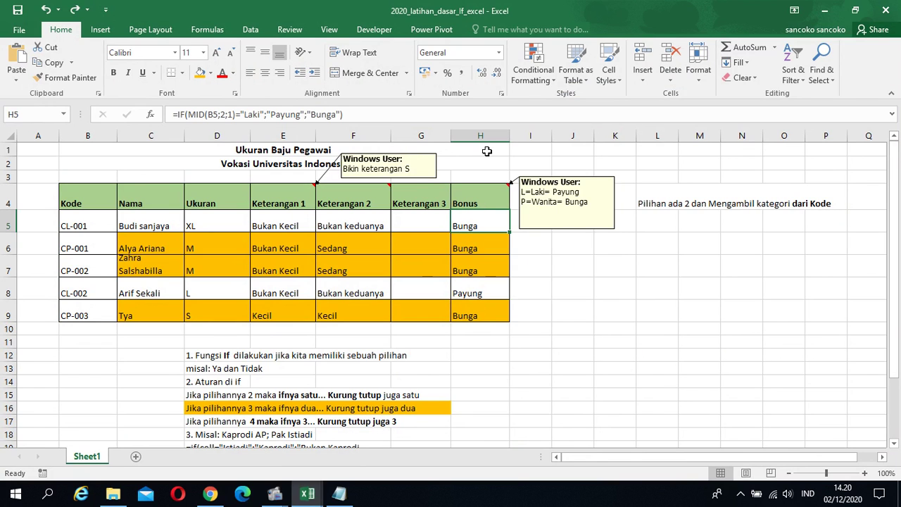
pyautogui.moveTo(481, 191); pyautogui.dragTo(486, 311)
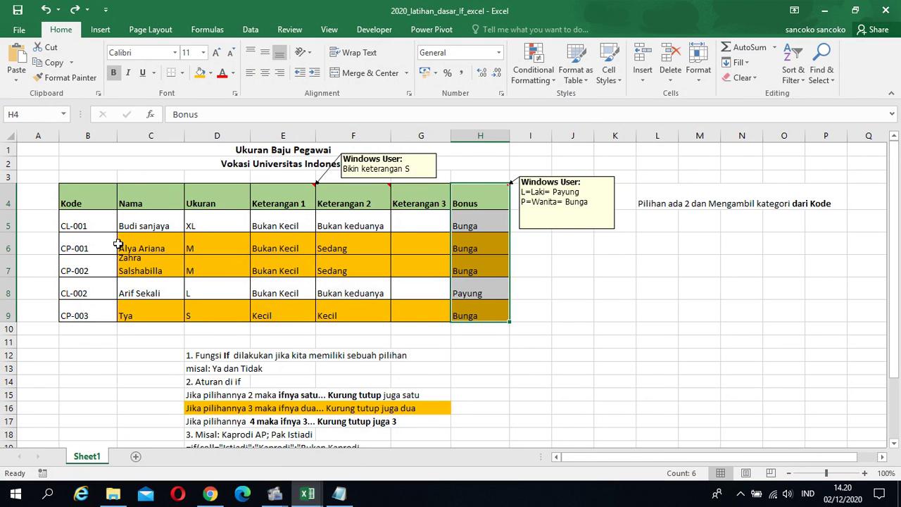
pyautogui.rightClick(477, 202)
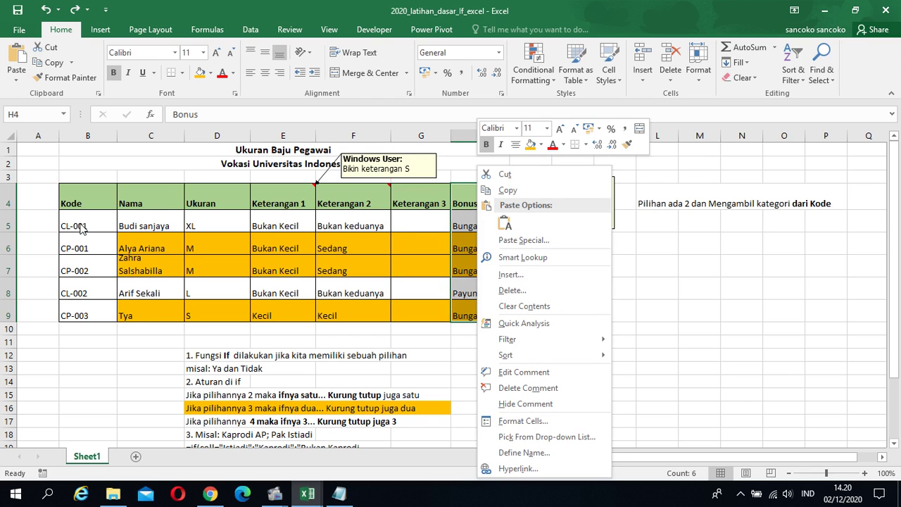
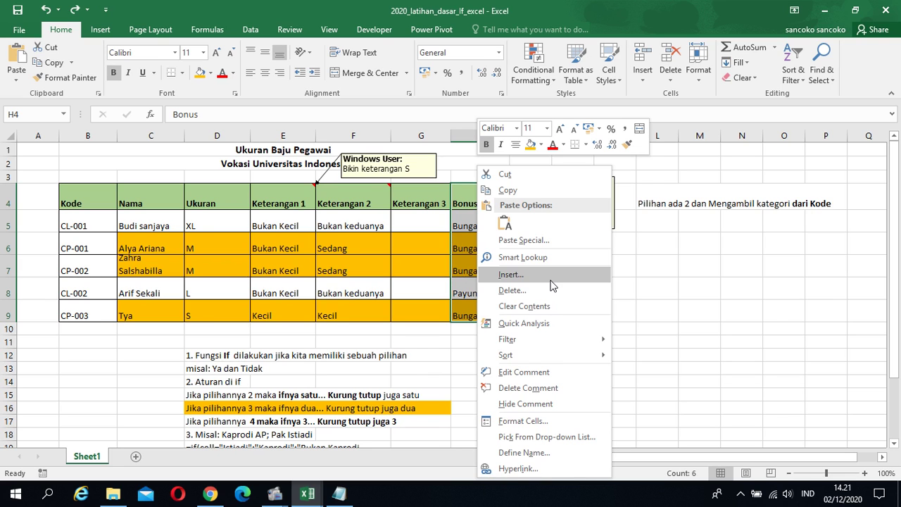
pyautogui.click(543, 290)
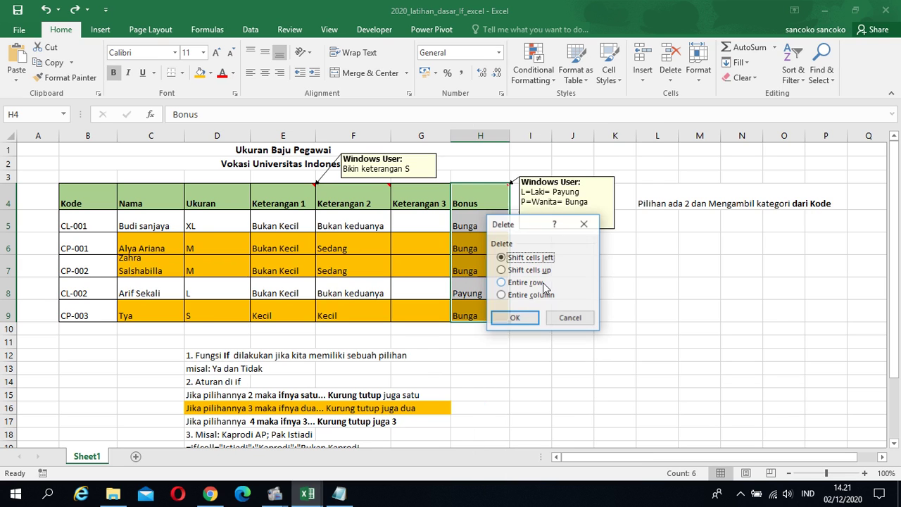
pyautogui.click(515, 318)
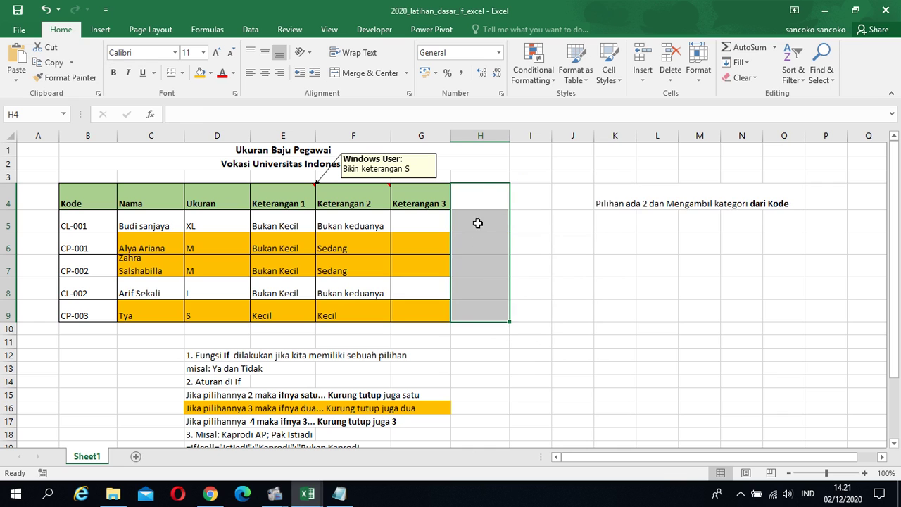
pyautogui.hotkey('ctrl', 'z')
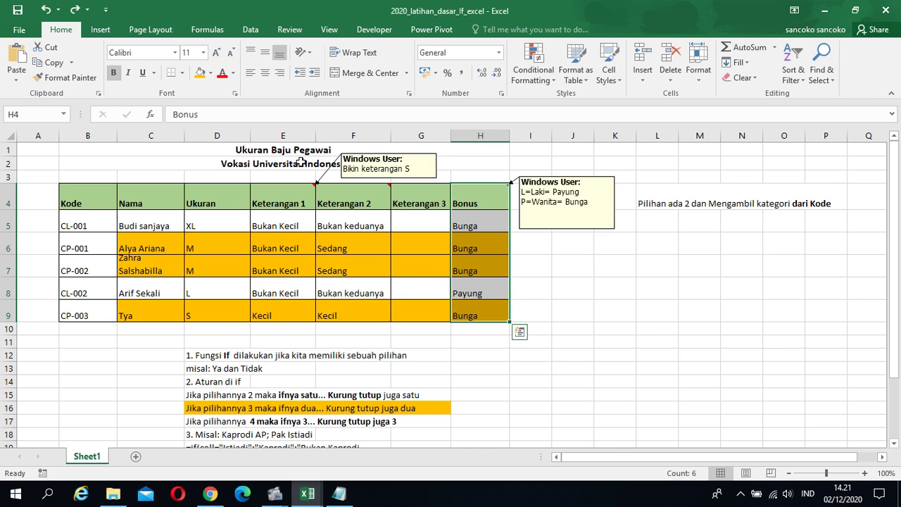
# Insert blank cells at H4:H9, shifting the Bonus column right, and head the new column "Kota"
pyautogui.rightClick(496, 200)
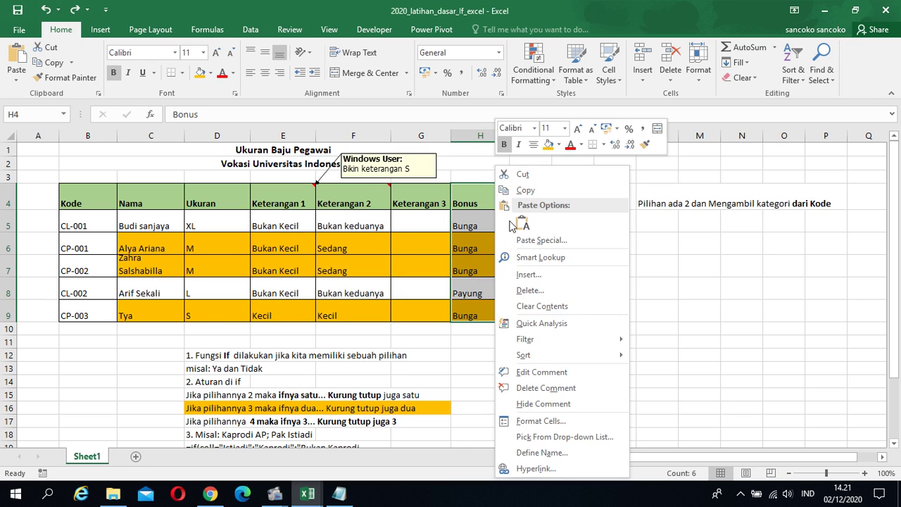
pyautogui.click(528, 275)
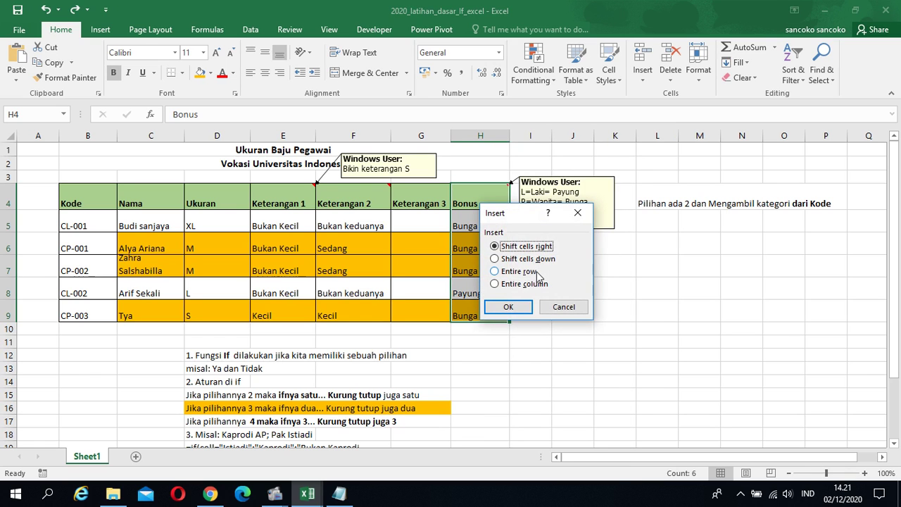
pyautogui.click(511, 309)
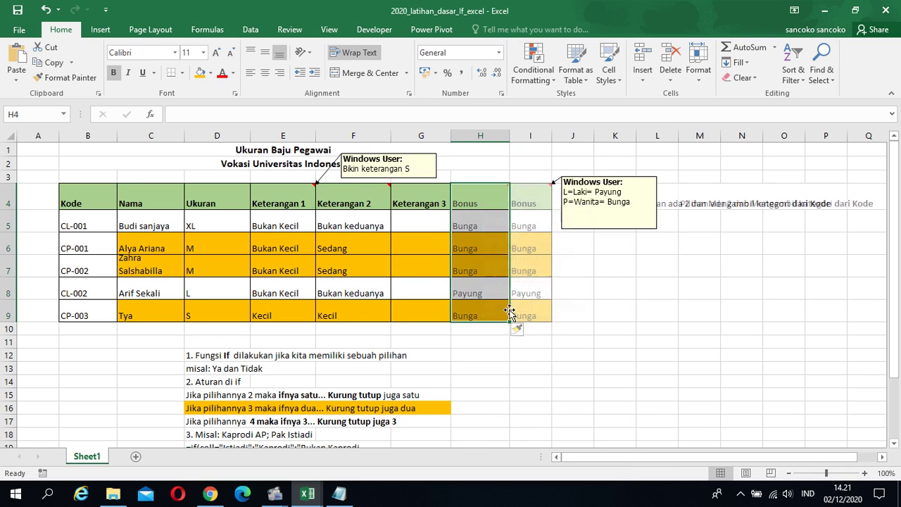
pyautogui.click(493, 196)
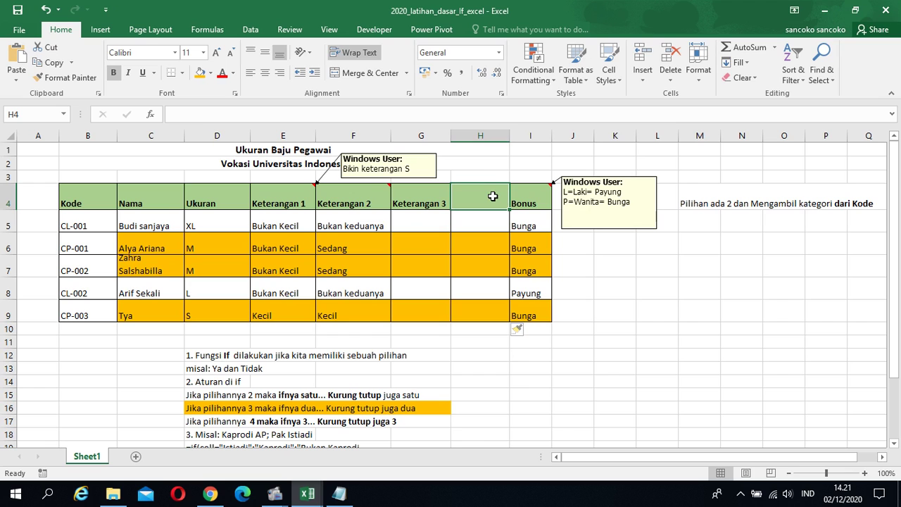
pyautogui.write('Kota')
pyautogui.press('Return')
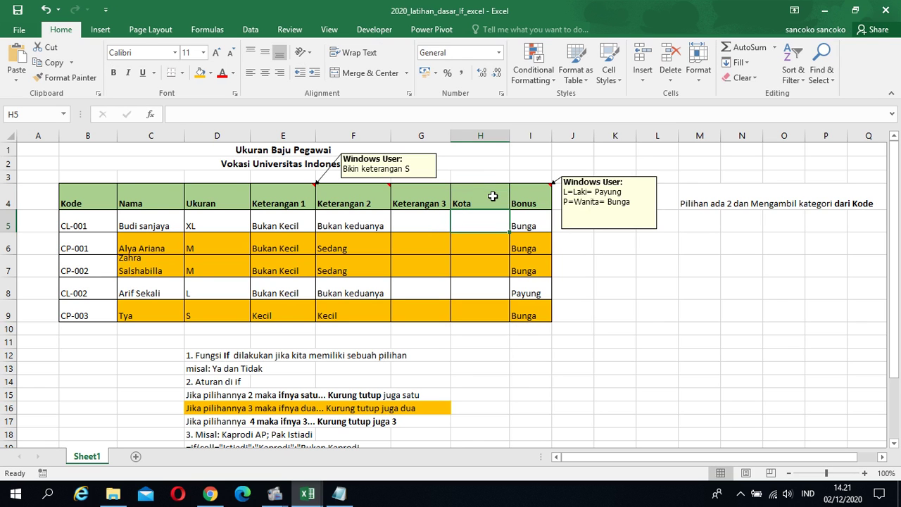
# Fill the Kota column from H5 to H9 with Depok, Bandung, Bandung, Bojong and Bogor
pyautogui.write('Depo')
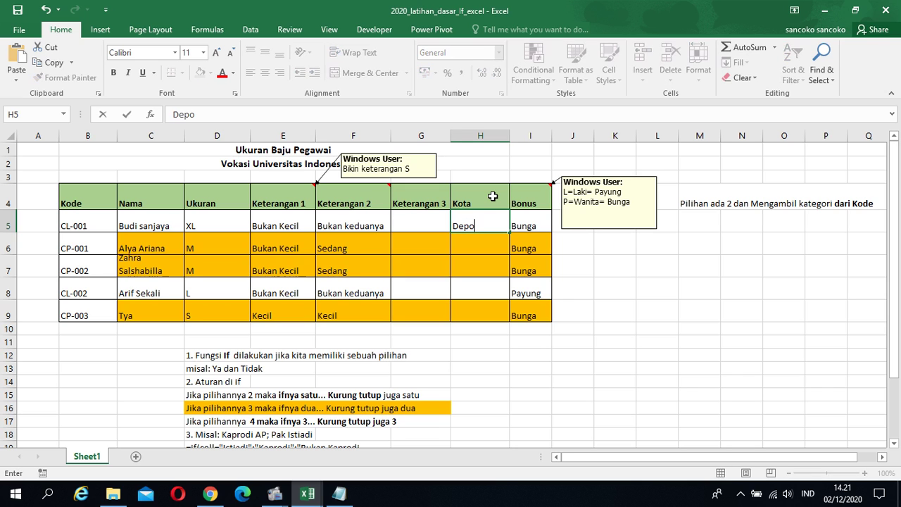
pyautogui.write('k')
pyautogui.press('Return')
pyautogui.write('Bandung')
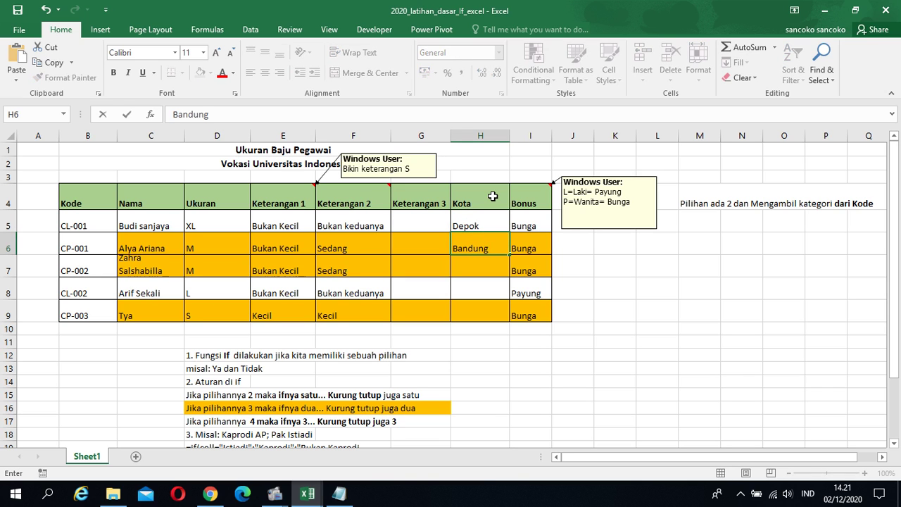
pyautogui.press('Return')
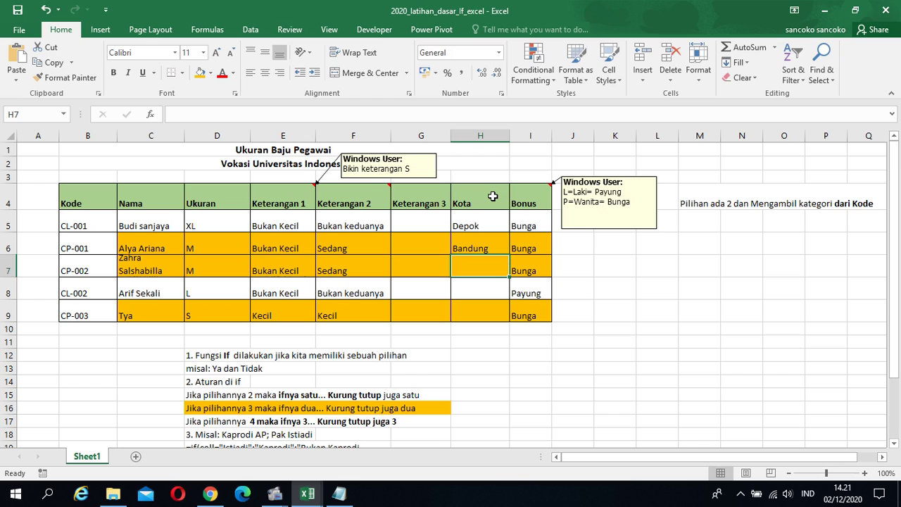
pyautogui.write('Bandung')
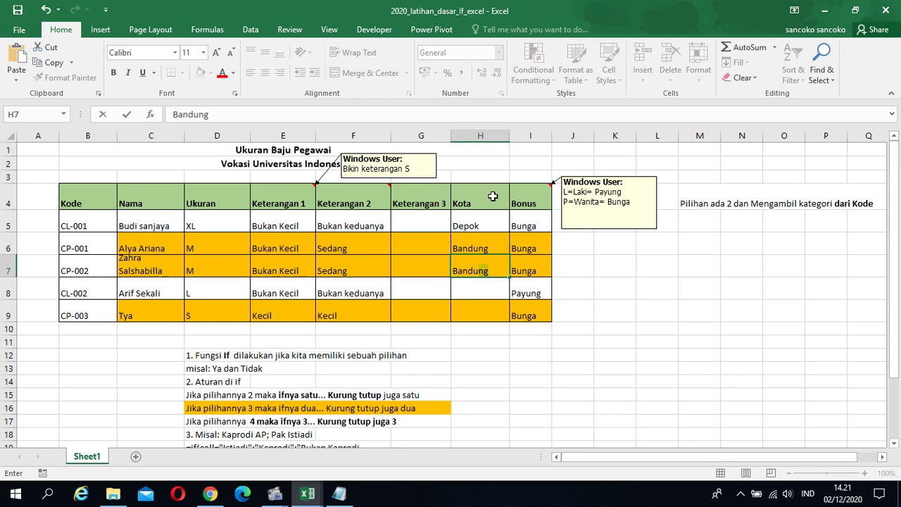
pyautogui.press('Return')
pyautogui.press('Down')
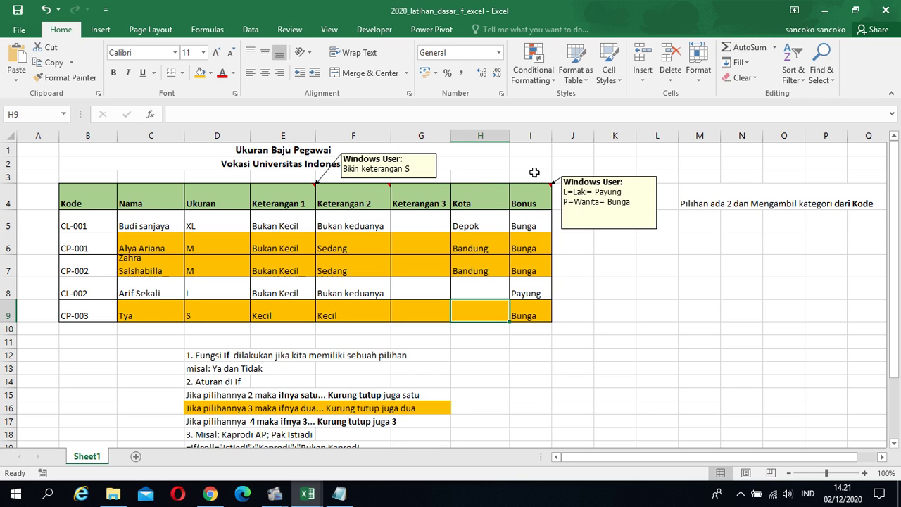
pyautogui.click(489, 289)
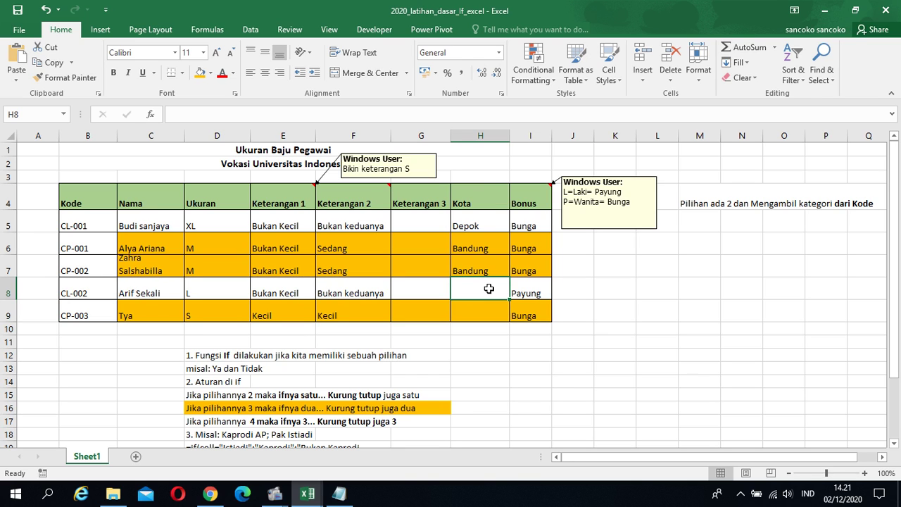
pyautogui.write('Bojo')
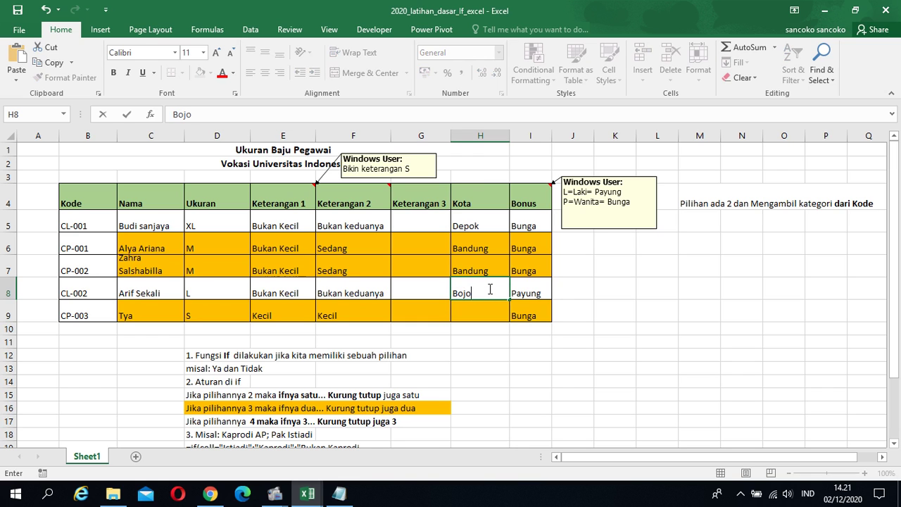
pyautogui.write('ng')
pyautogui.press('Return')
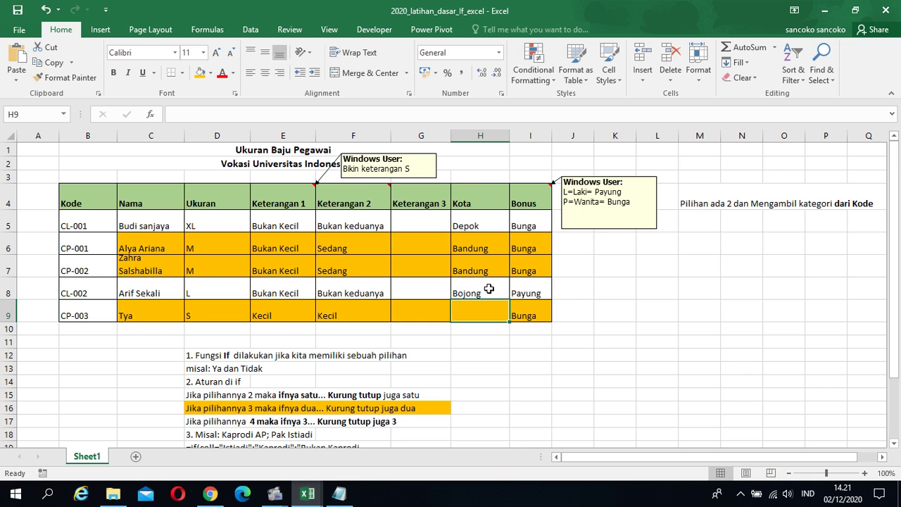
pyautogui.write('Bogor')
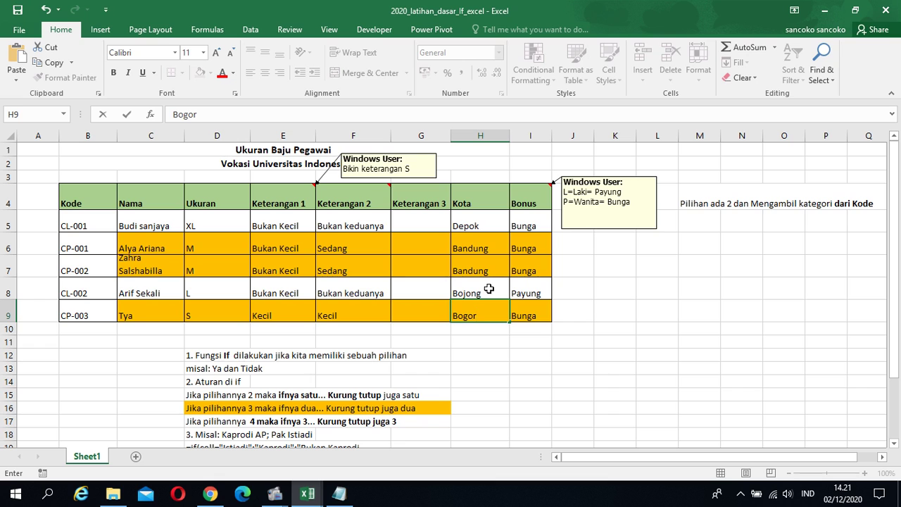
pyautogui.press('Return')
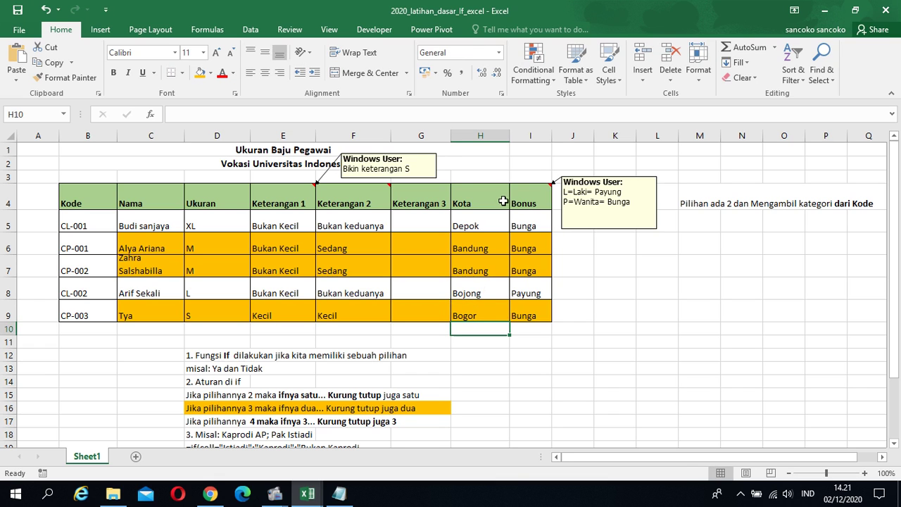
# Insert blank cells at H4:H9, shifting the Kota column right, and head the new column "Jenis Kelamin"
pyautogui.moveTo(499, 201); pyautogui.dragTo(489, 310)
pyautogui.rightClick(491, 312)
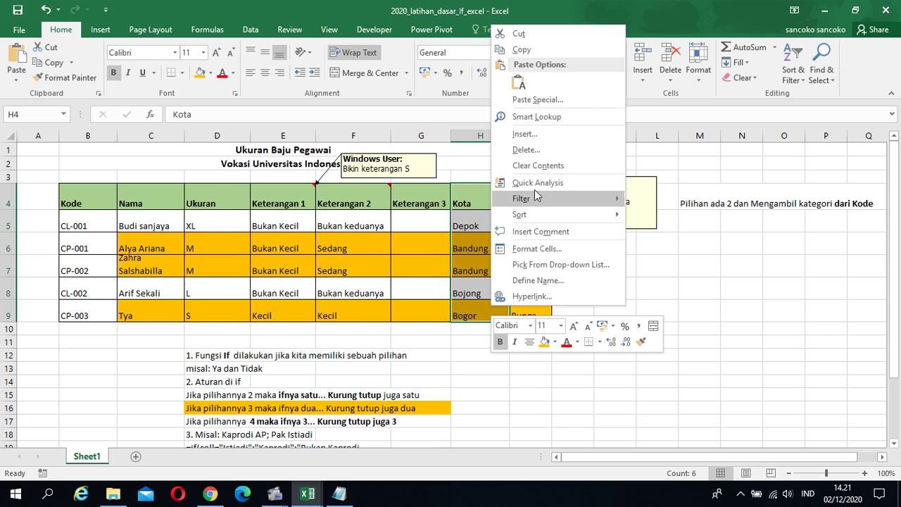
pyautogui.press('Escape')
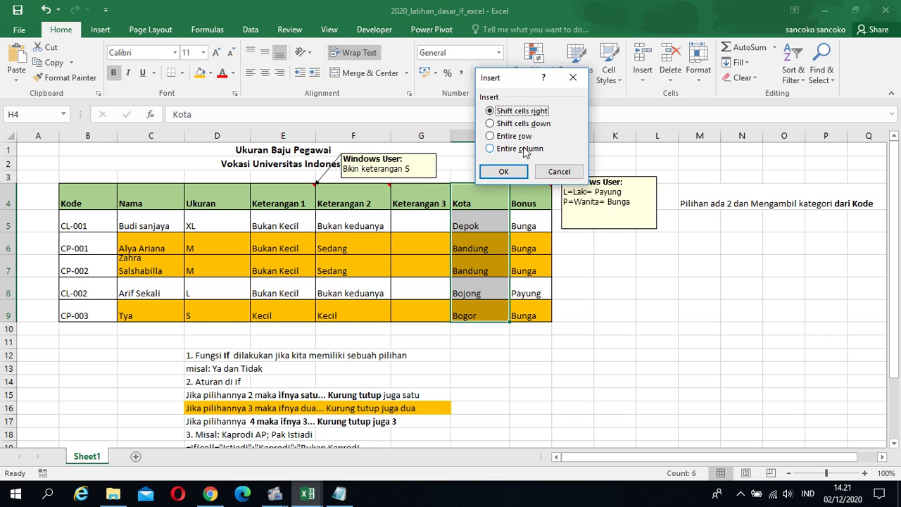
pyautogui.click(514, 169)
pyautogui.click(490, 200)
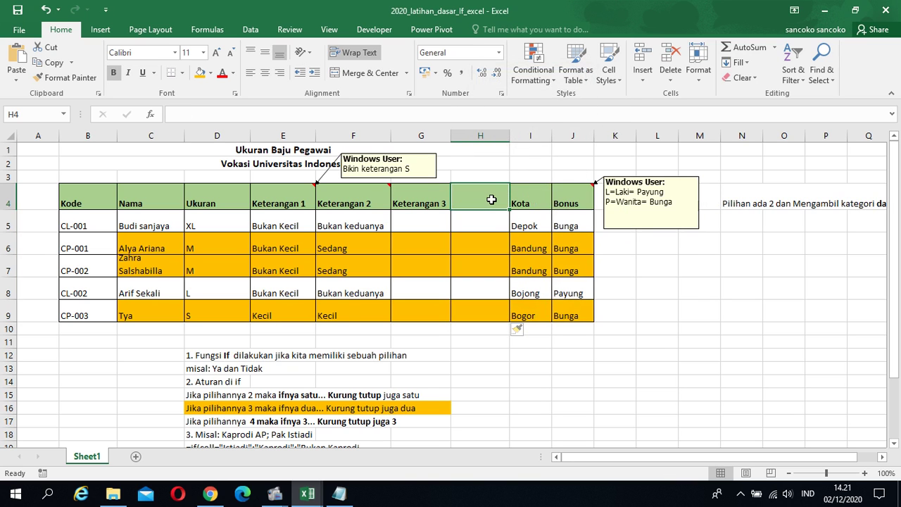
pyautogui.write('Jenis Kelami')
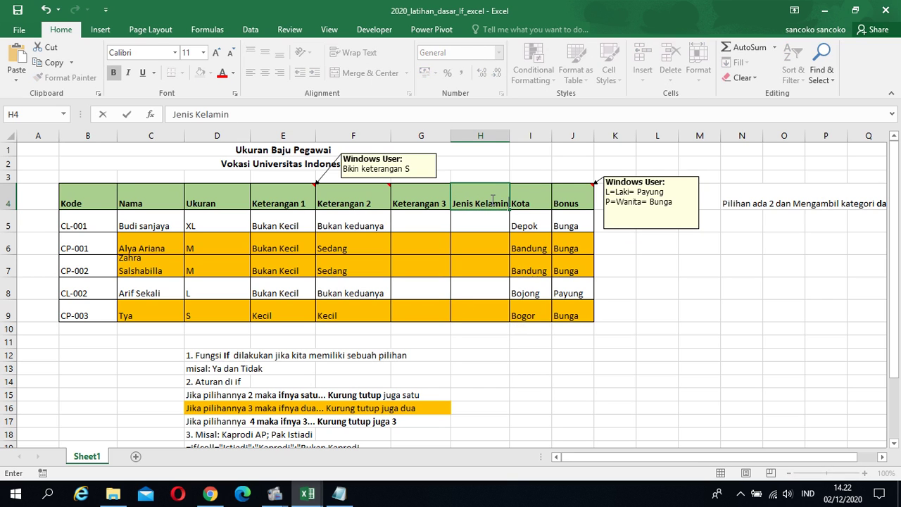
pyautogui.write('n')
pyautogui.press('Return')
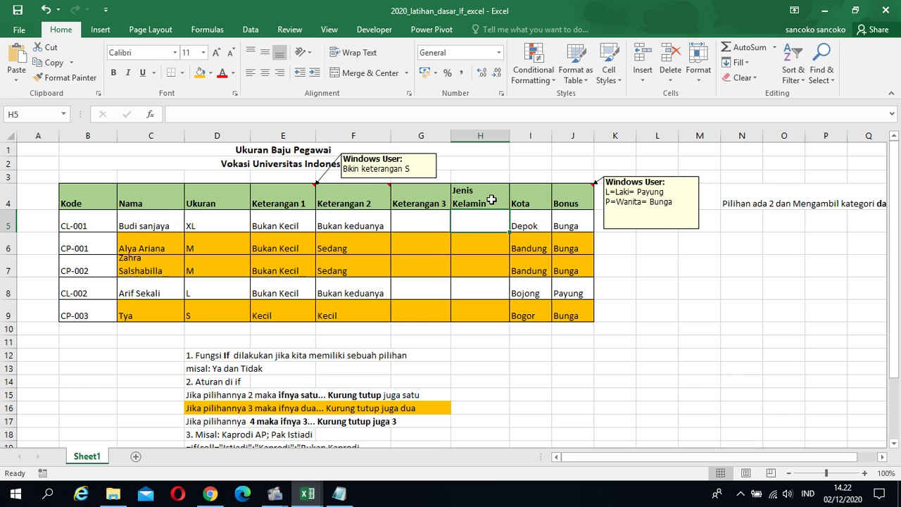
# Enter the formula =IF(MID(B5;2;1)="L";"Pria";"Wanita") in H5 of the Jenis Kelamin column
pyautogui.write('=if')
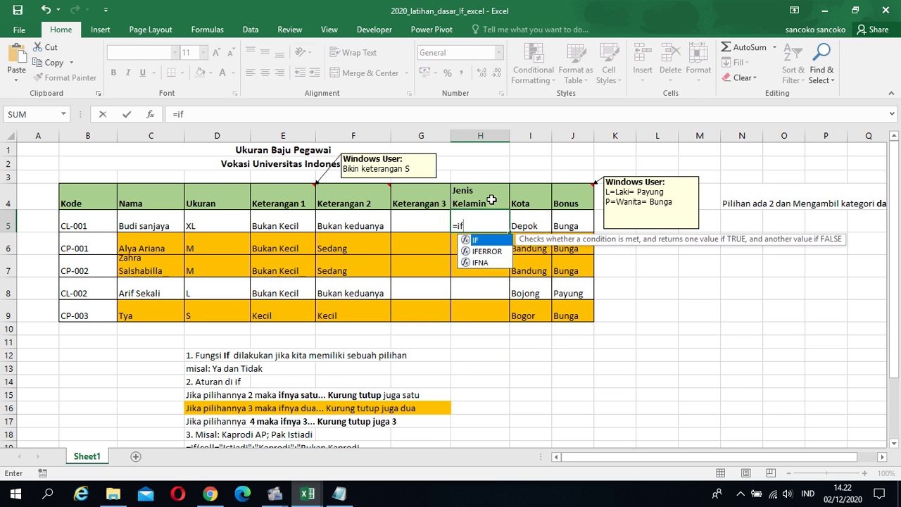
pyautogui.write('(mida')
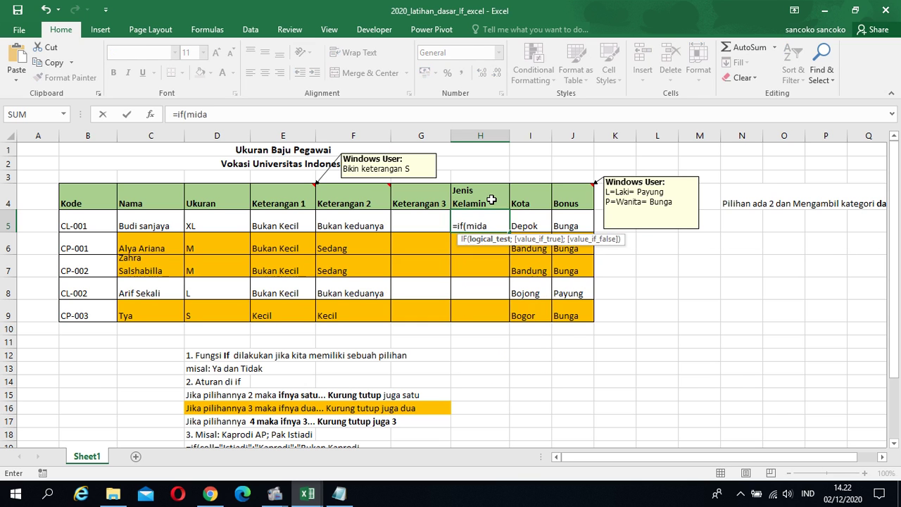
pyautogui.press('BackSpace')
pyautogui.write('(')
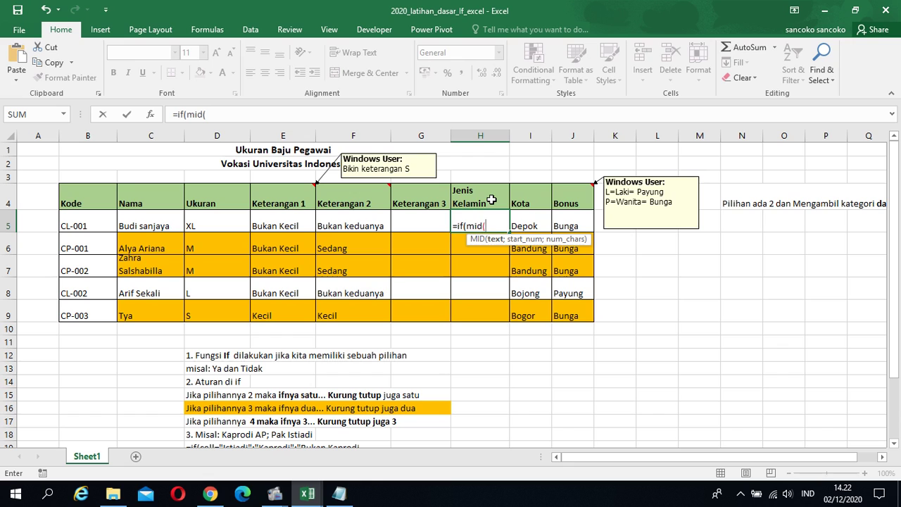
pyautogui.click(96, 222)
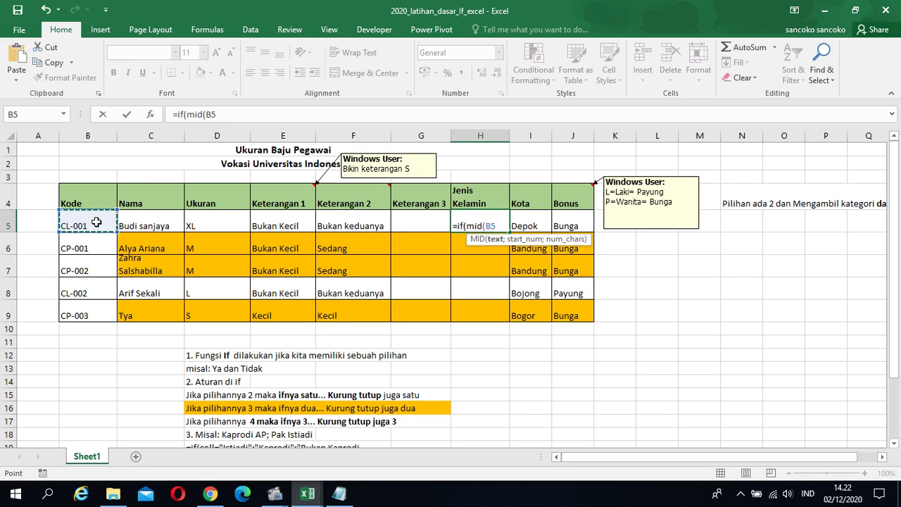
pyautogui.write(';2')
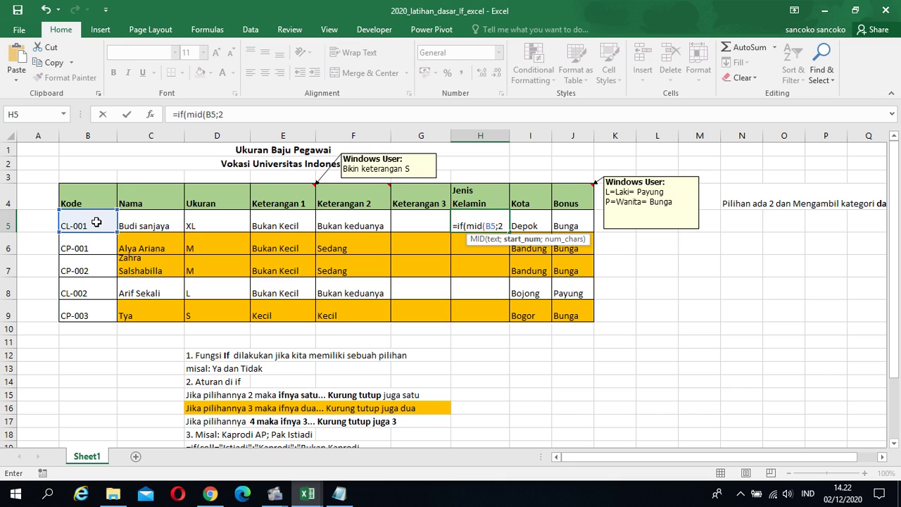
pyautogui.write(';1)')
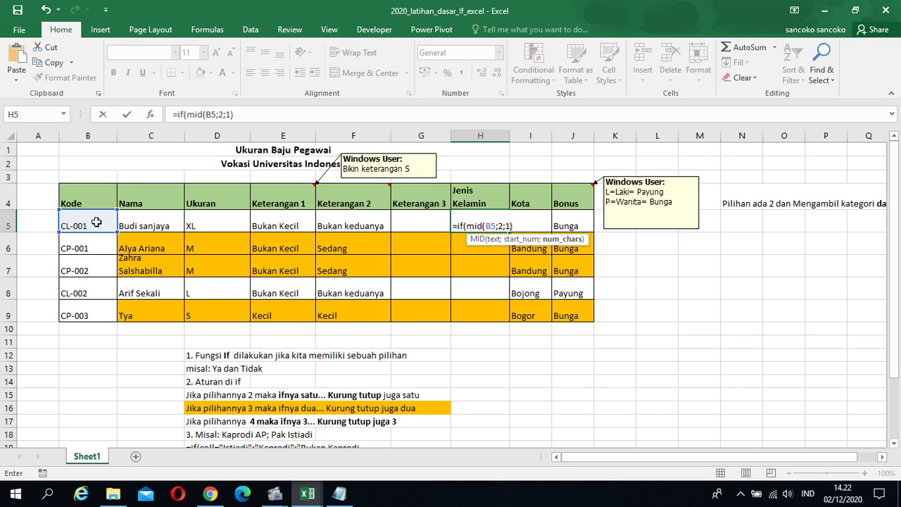
pyautogui.write('="L')
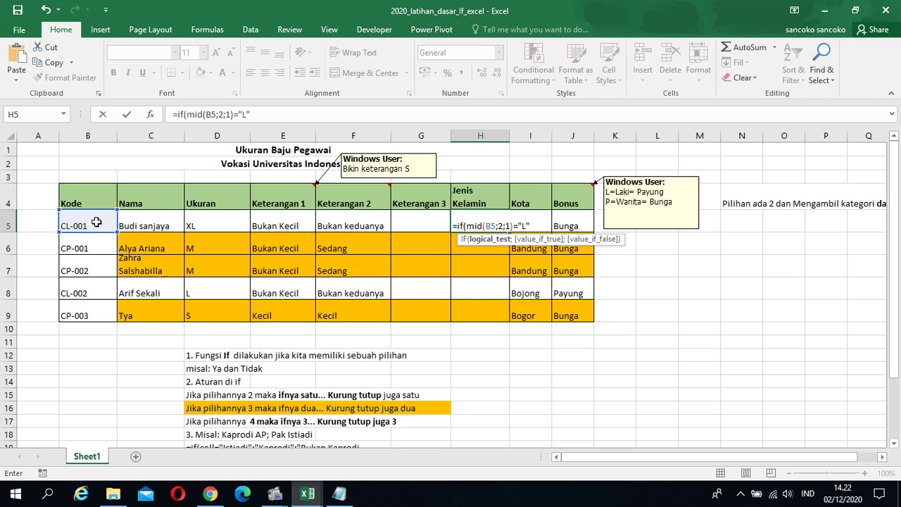
pyautogui.write('";')
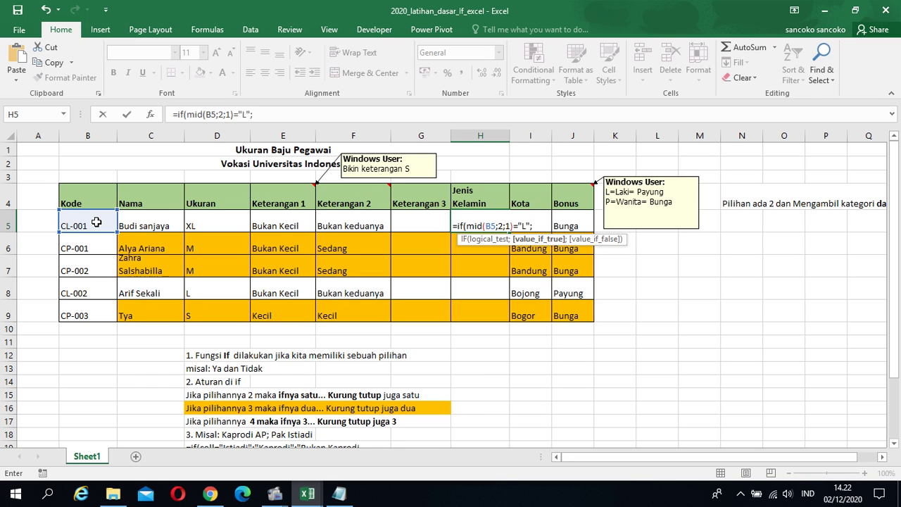
pyautogui.write('"Pria";"')
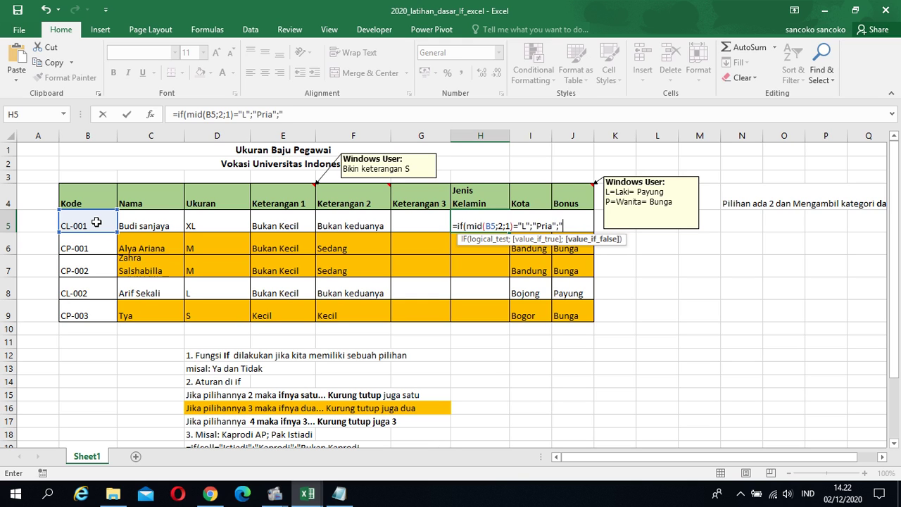
pyautogui.write('Wanita"')
pyautogui.press('Return')
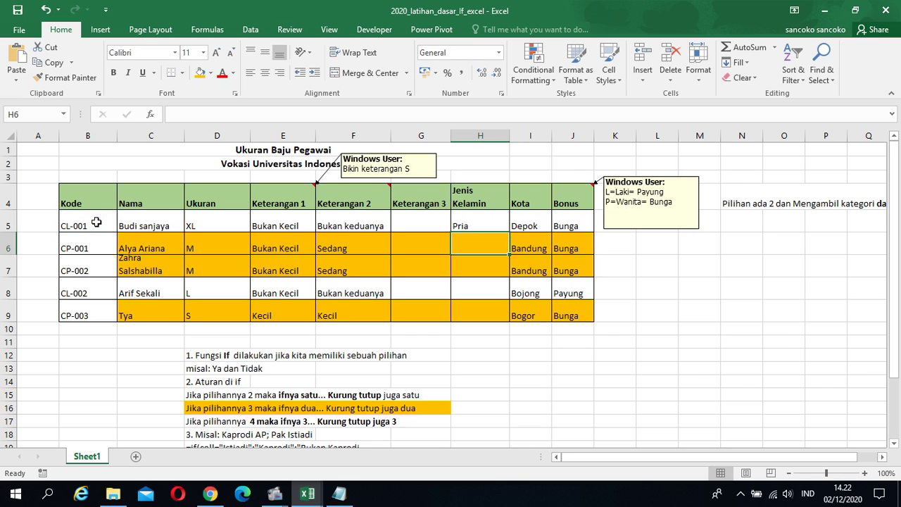
# Fill the Jenis Kelamin formula from H5 down to H9 and check the copied formulas
pyautogui.click(76, 224)
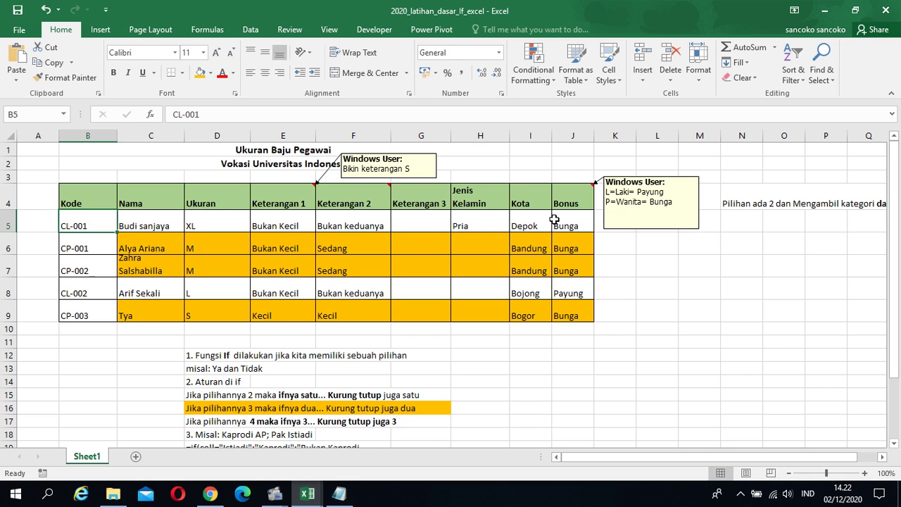
pyautogui.click(483, 221)
pyautogui.moveTo(508, 234); pyautogui.dragTo(497, 316)
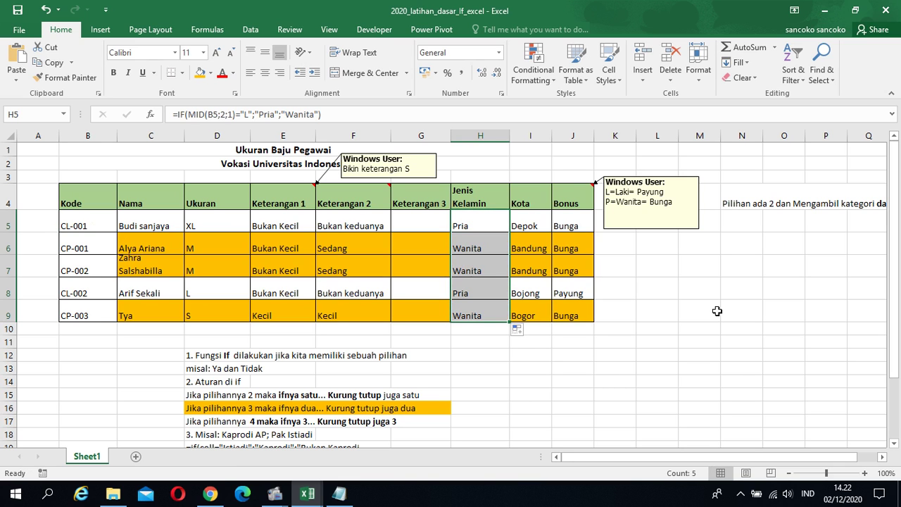
pyautogui.click(495, 242)
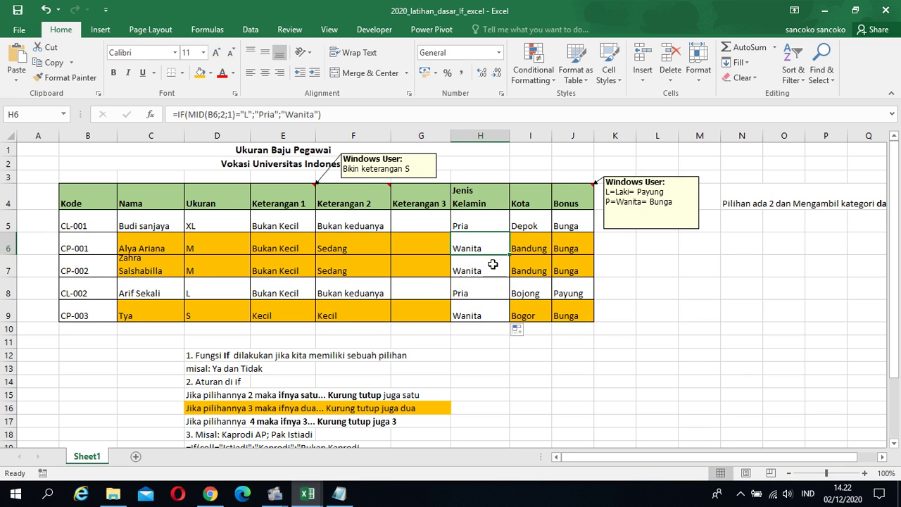
pyautogui.click(493, 265)
# Hide the comment attached to the Bonus header cell J4
pyautogui.click(576, 204)
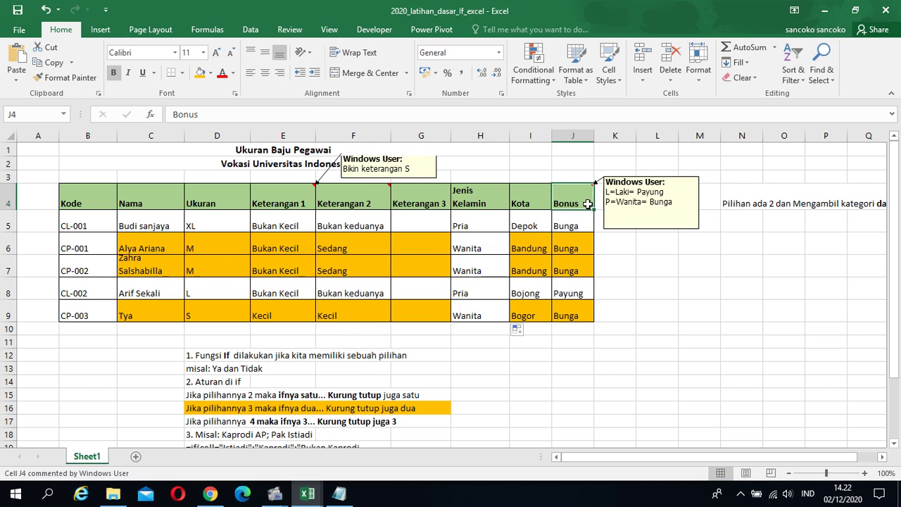
pyautogui.click(649, 222)
pyautogui.rightClick(644, 229)
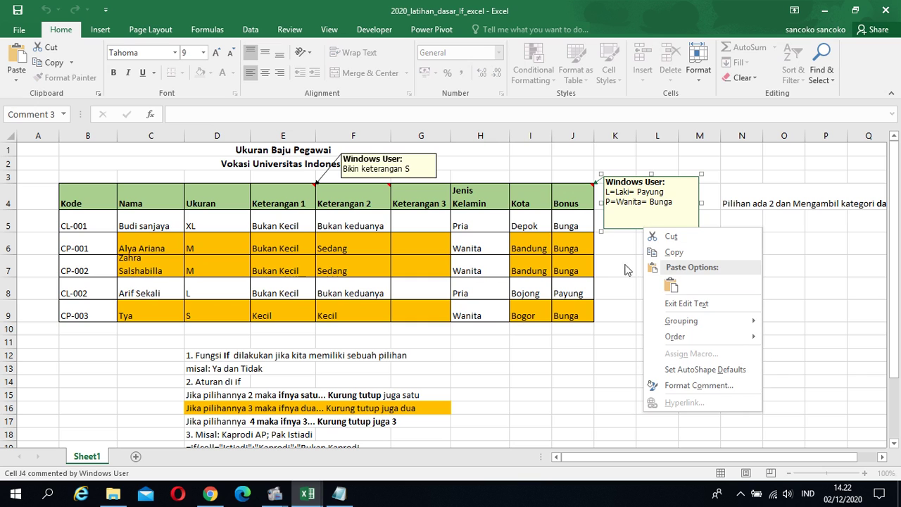
pyautogui.click(576, 202)
pyautogui.click(576, 203)
pyautogui.rightClick(575, 201)
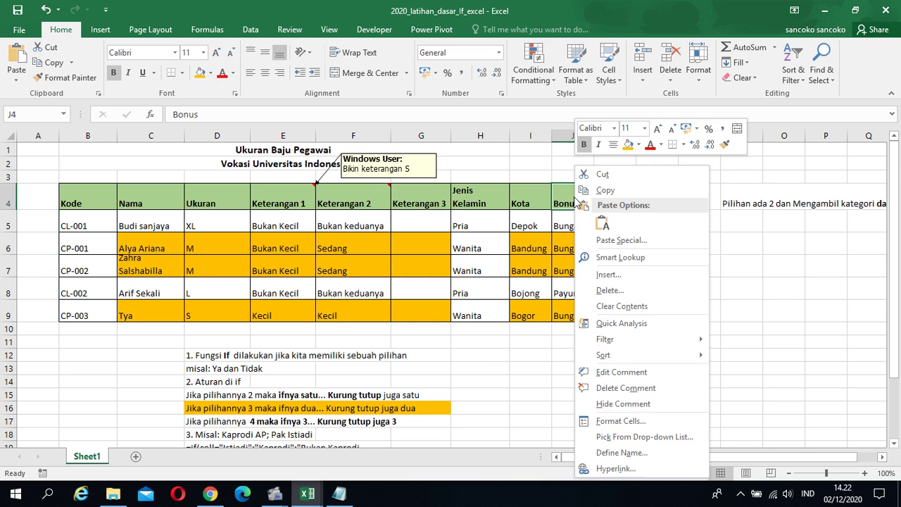
pyautogui.click(636, 403)
pyautogui.click(694, 284)
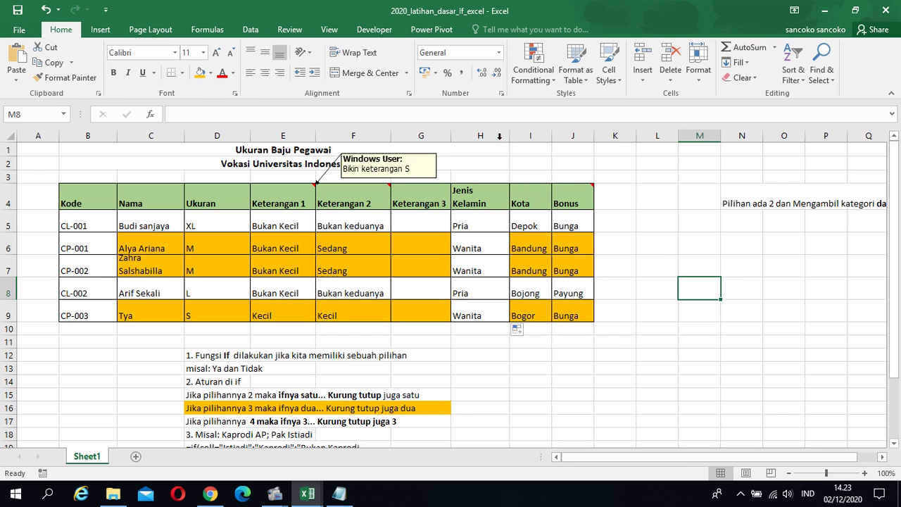
# Narrow the Jenis Kelamin column slightly and widen the Bonus column slightly
pyautogui.click(499, 136)
pyautogui.moveTo(509, 136); pyautogui.dragTo(500, 136)
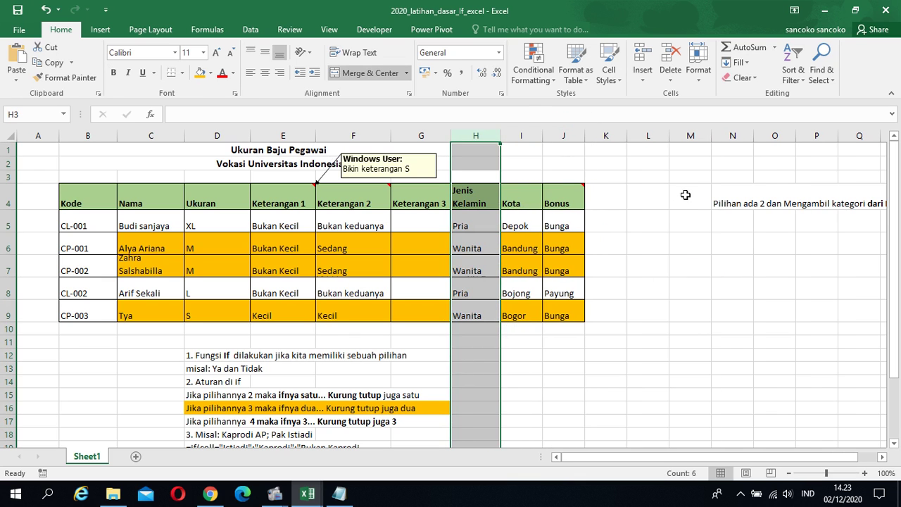
pyautogui.click(604, 178)
pyautogui.click(560, 136)
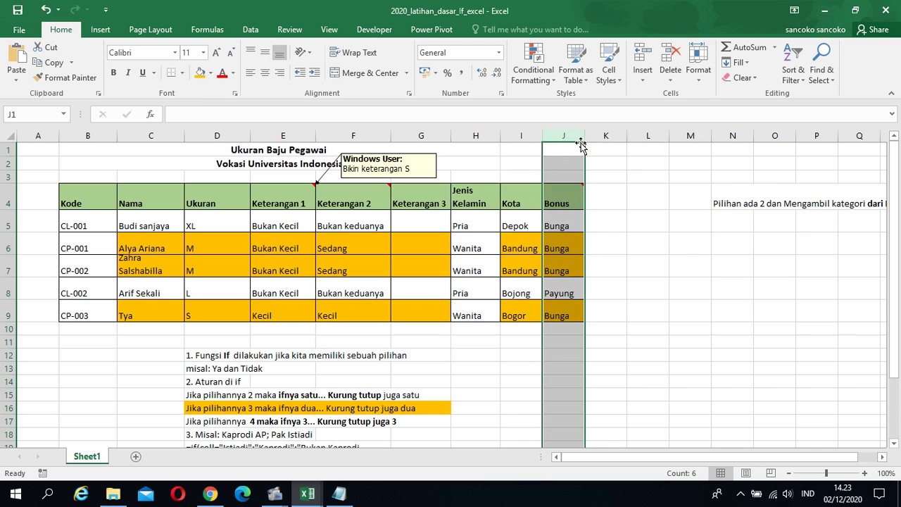
pyautogui.moveTo(582, 143); pyautogui.dragTo(598, 136)
pyautogui.click(556, 358)
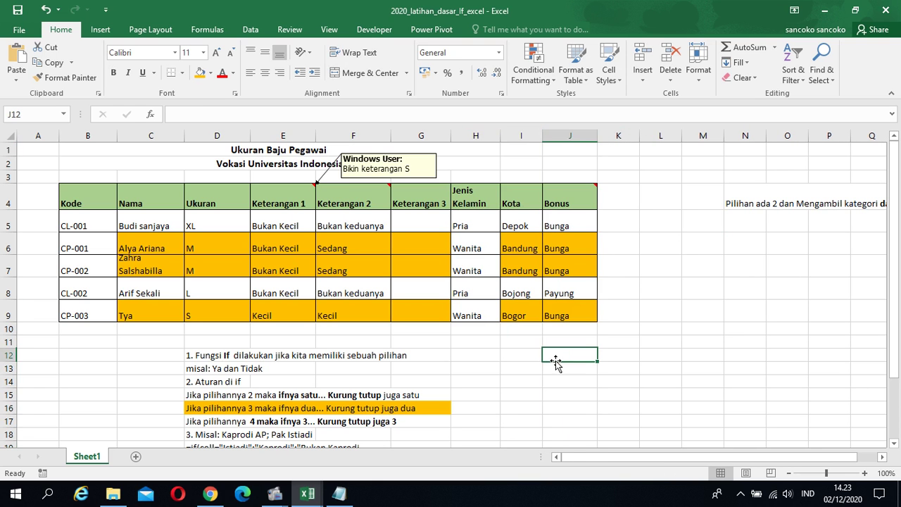
pyautogui.scroll(-1, 508, 383)
pyautogui.scroll(1, 507, 383)
pyautogui.click(746, 238)
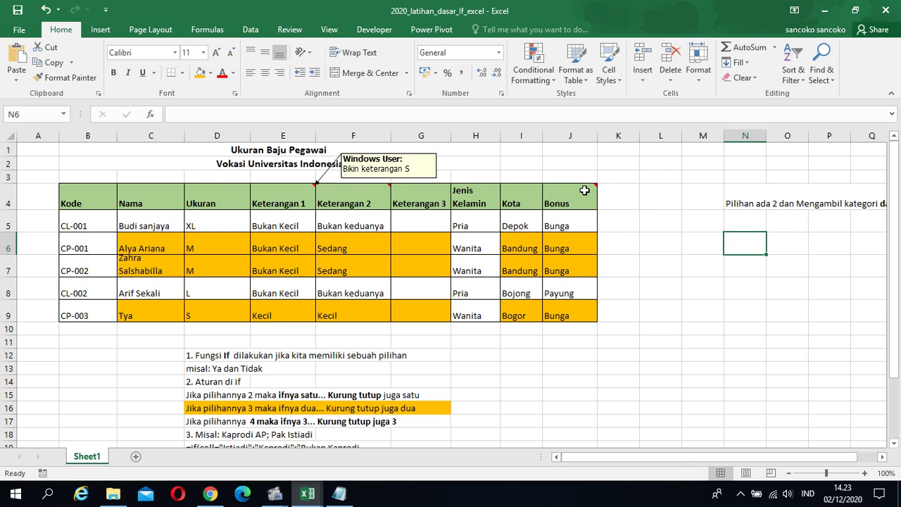
# Insert blank cells at J4:J9, shifting the Bonus column right
pyautogui.moveTo(585, 190); pyautogui.dragTo(567, 317)
pyautogui.rightClick(567, 318)
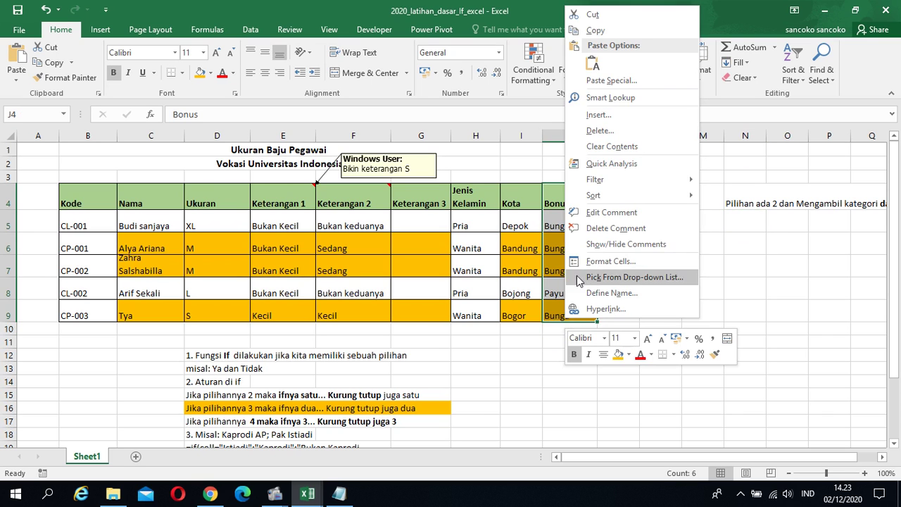
pyautogui.click(617, 115)
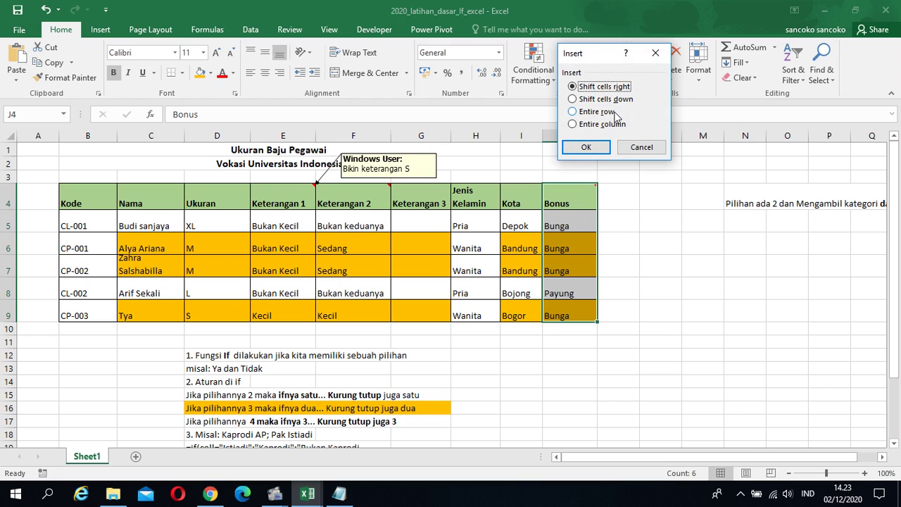
pyautogui.click(584, 145)
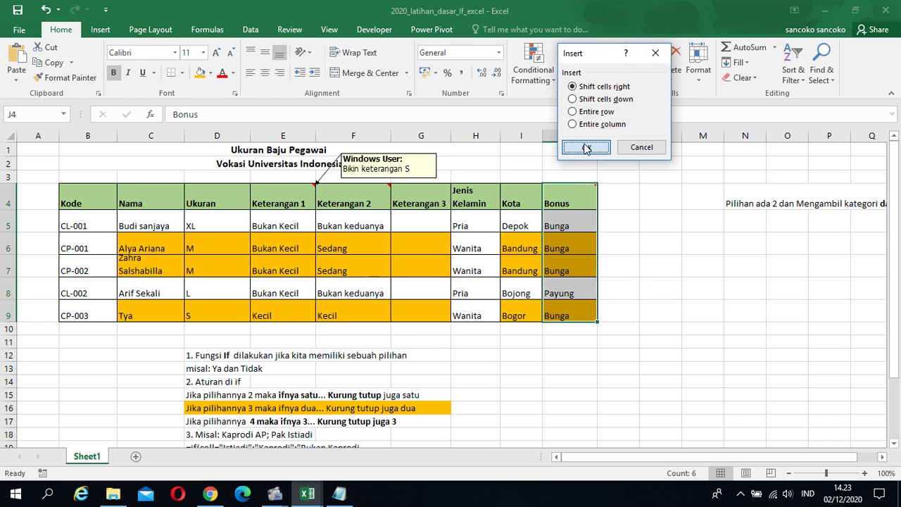
# Rename the Bonus header in K4 to "Bonus 2" and head the blank column J "Bonus 1"
pyautogui.click(612, 194)
pyautogui.click(274, 114)
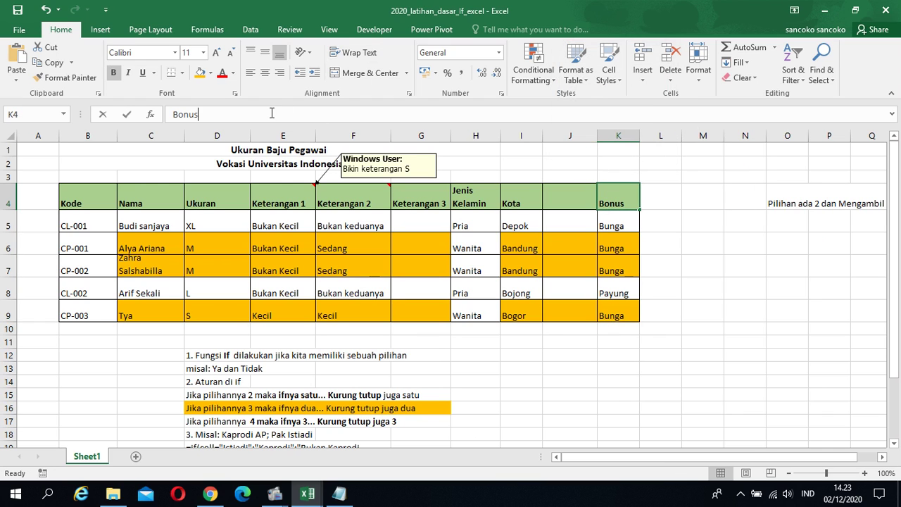
pyautogui.write('2')
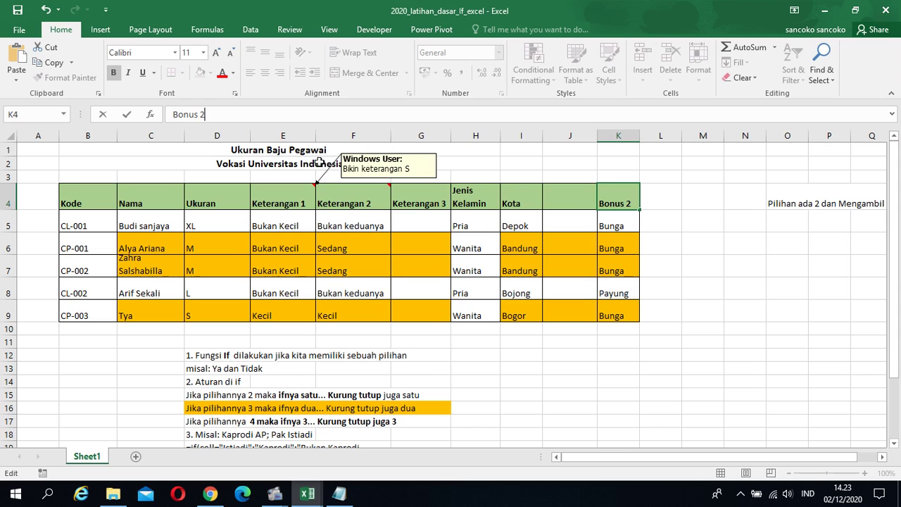
pyautogui.click(577, 197)
pyautogui.write('Bonus 1')
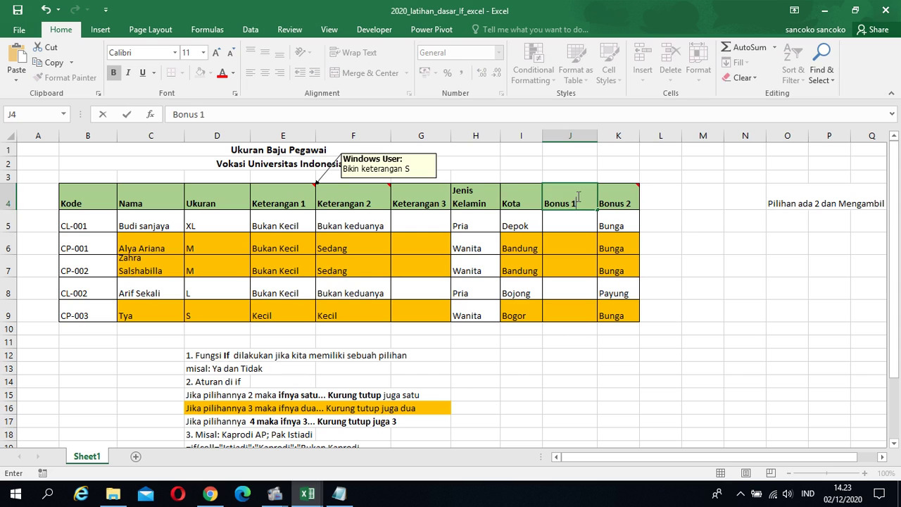
pyautogui.press('Return')
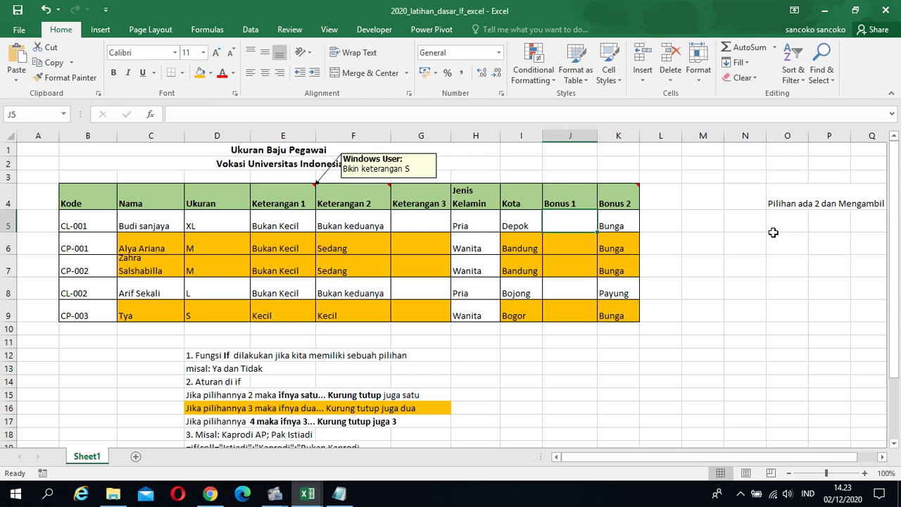
# Write the note "And dan Or" in O5 and select its text within the cell
pyautogui.click(796, 224)
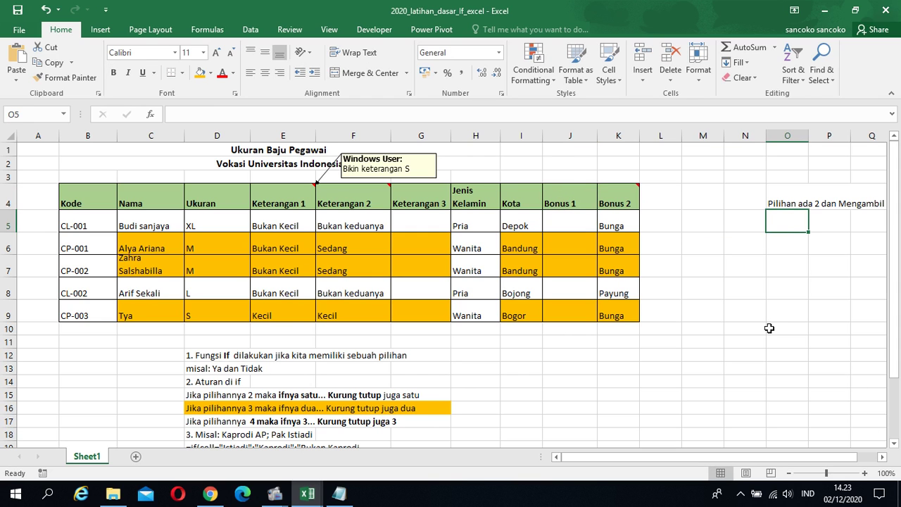
pyautogui.write('And dan Or')
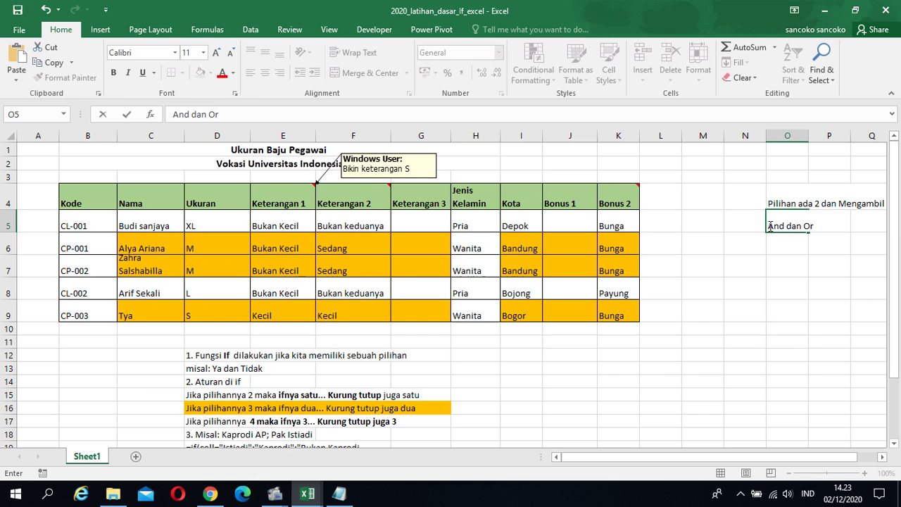
pyautogui.moveTo(769, 226); pyautogui.dragTo(816, 225)
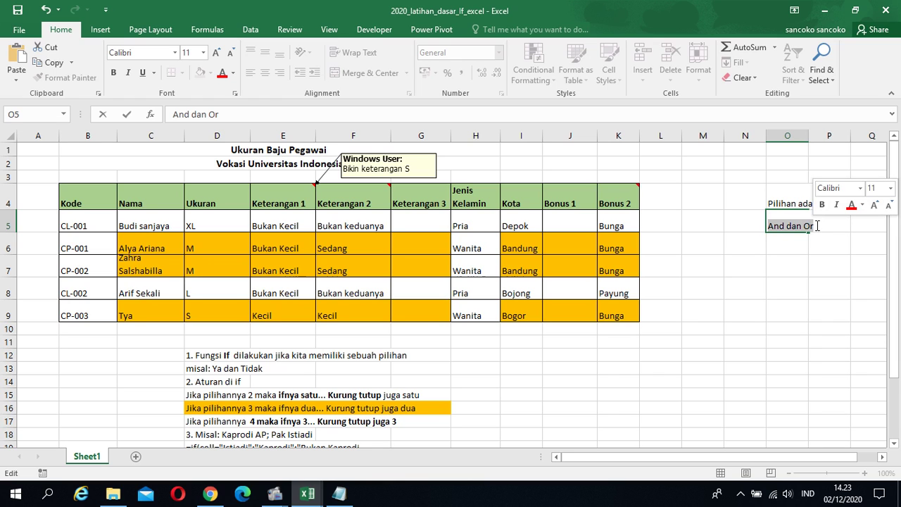
pyautogui.write('b')
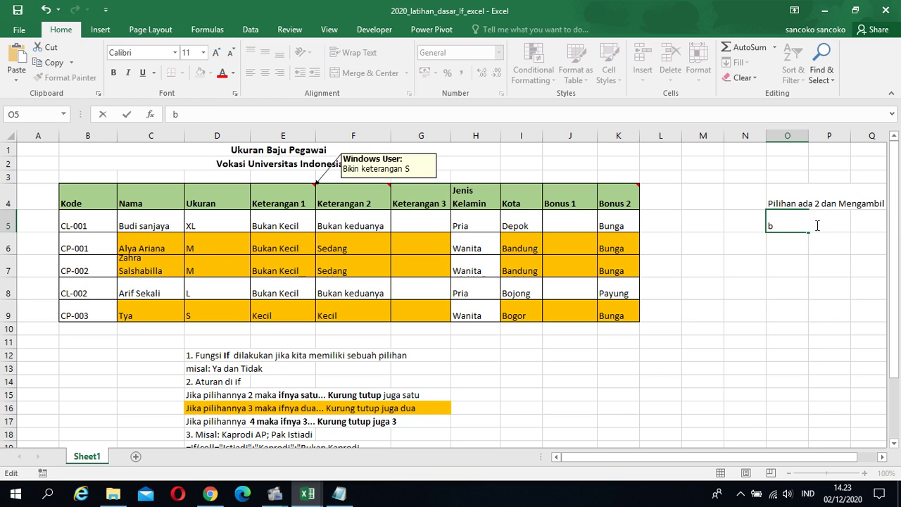
pyautogui.hotkey('ctrl', 'z')
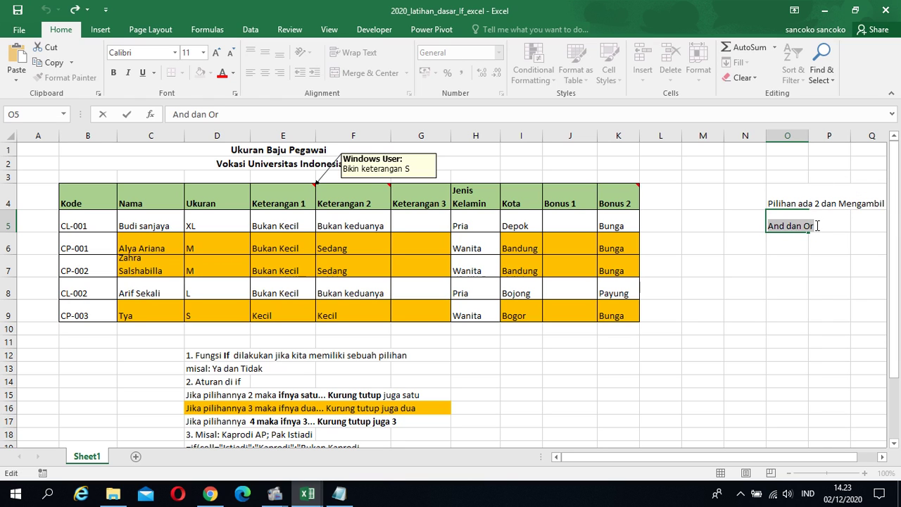
pyautogui.write('b')
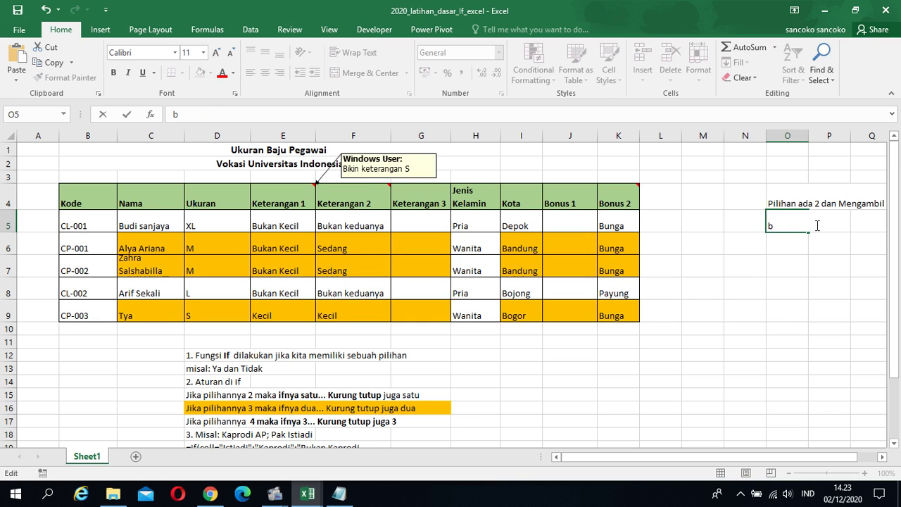
pyautogui.hotkey('ctrl', 'z')
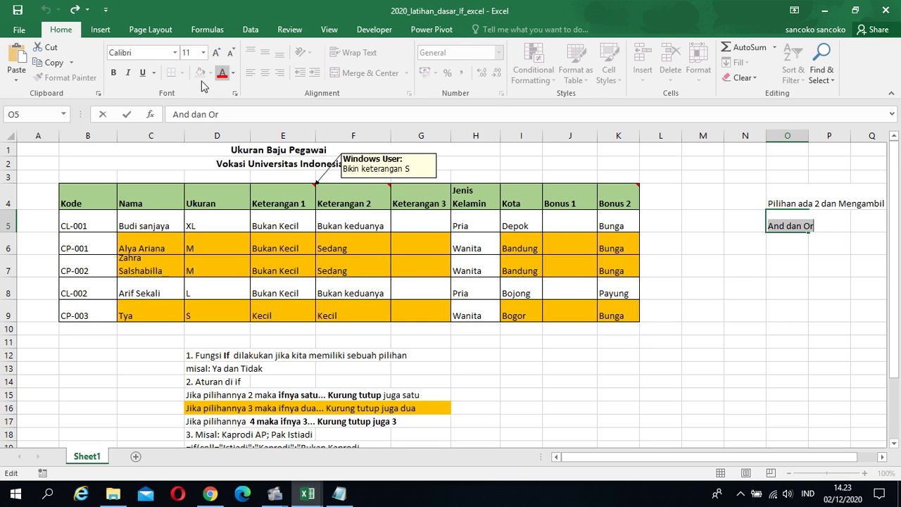
# Bold the "And dan Or" text in O5 and enter the note "And= Wajib dipenuhi" in O6
pyautogui.click(114, 72)
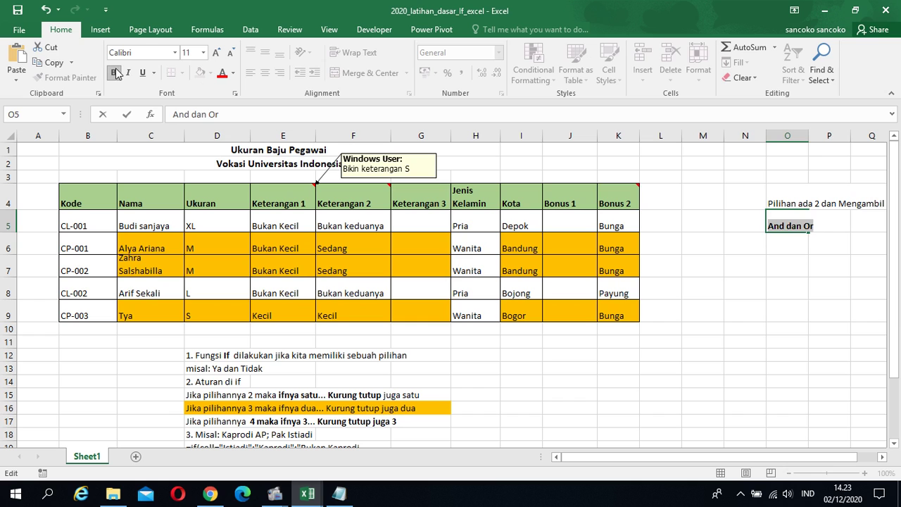
pyautogui.press('Return')
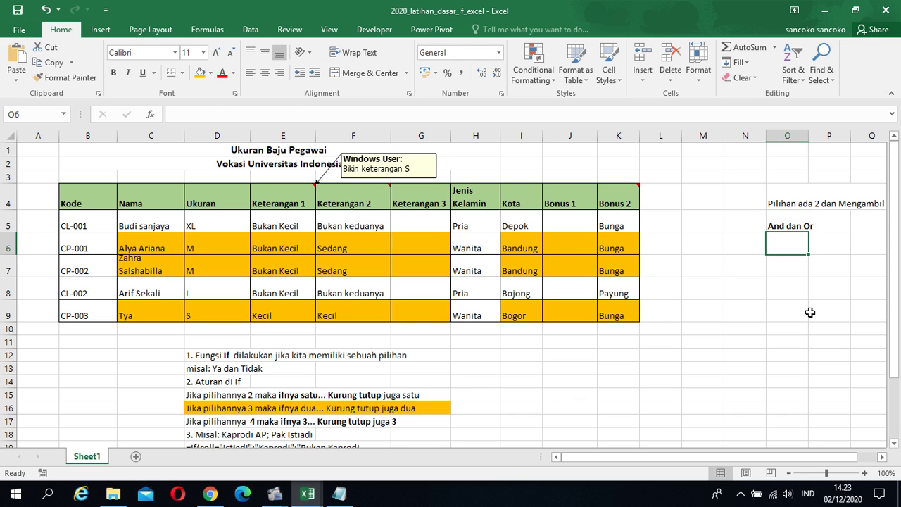
pyautogui.write('Anda')
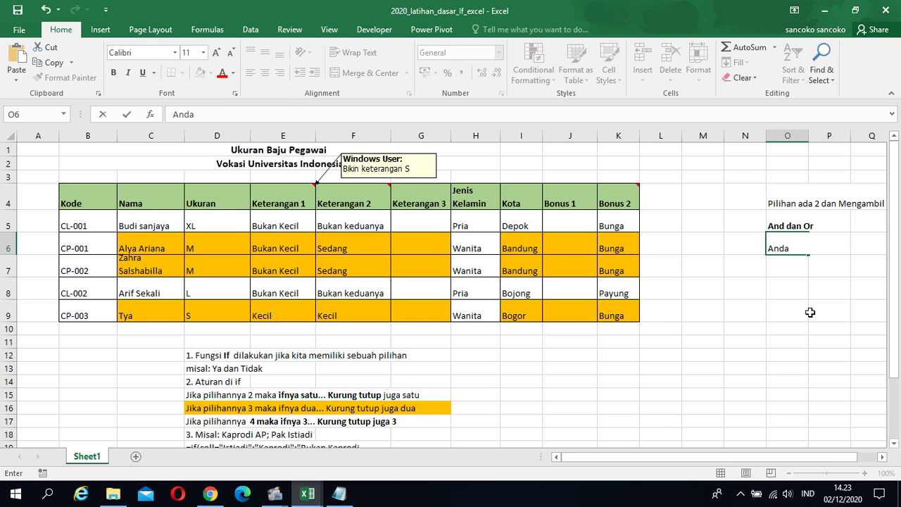
pyautogui.press('BackSpace')
pyautogui.click(883, 457)
pyautogui.click(883, 457)
pyautogui.click(883, 457)
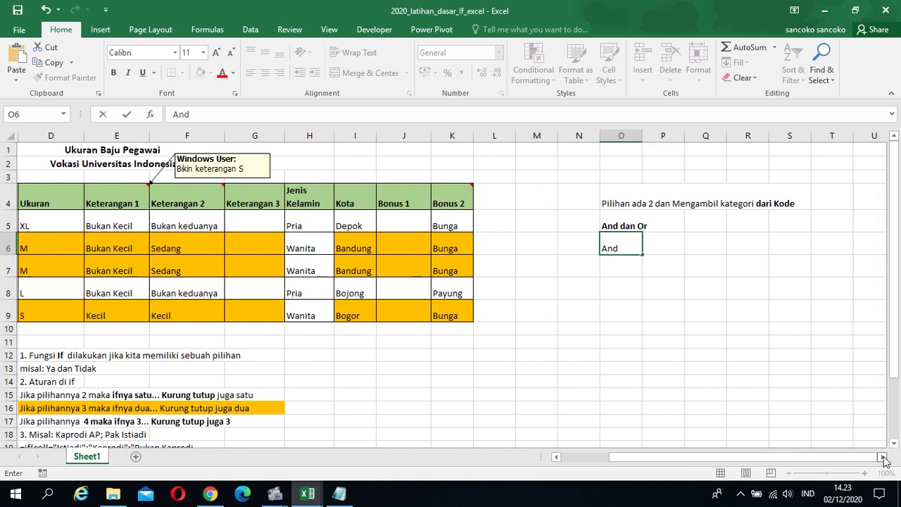
pyautogui.write('= Wajin')
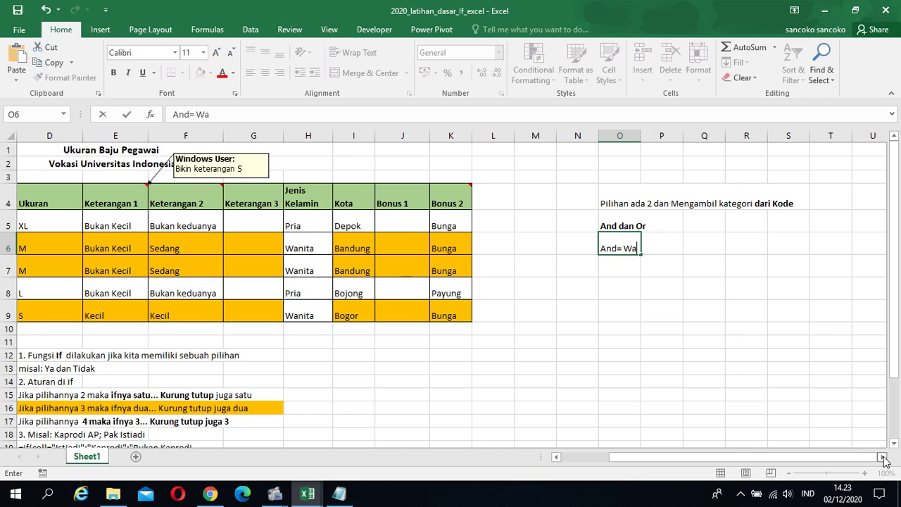
pyautogui.press('BackSpace')
pyautogui.press('BackSpace')
pyautogui.write('b dipenuhi')
pyautogui.press('Return')
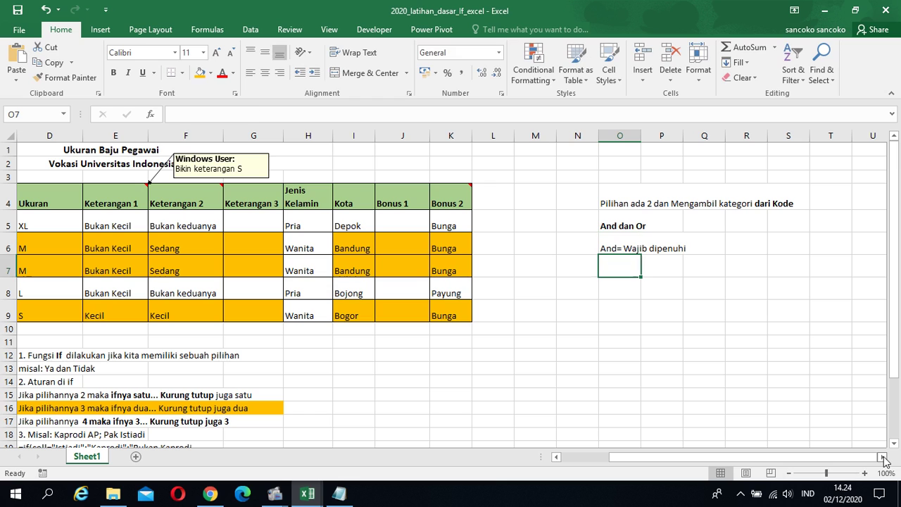
# Enter the note "Or=Dipenuhi salah satunya saja" in O7
pyautogui.write('Or')
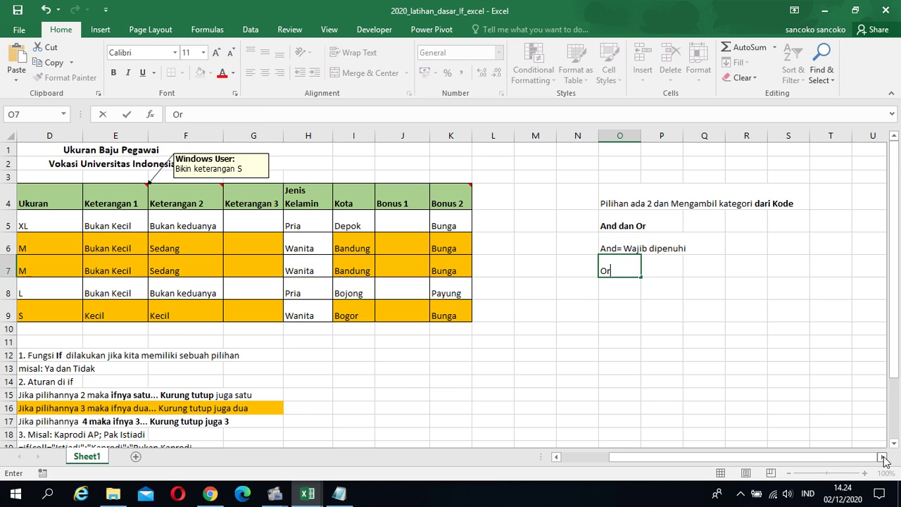
pyautogui.write('-=Waj')
pyautogui.press('BackSpace')
pyautogui.press('BackSpace')
pyautogui.press('BackSpace')
pyautogui.write('Dipenuhi sa')
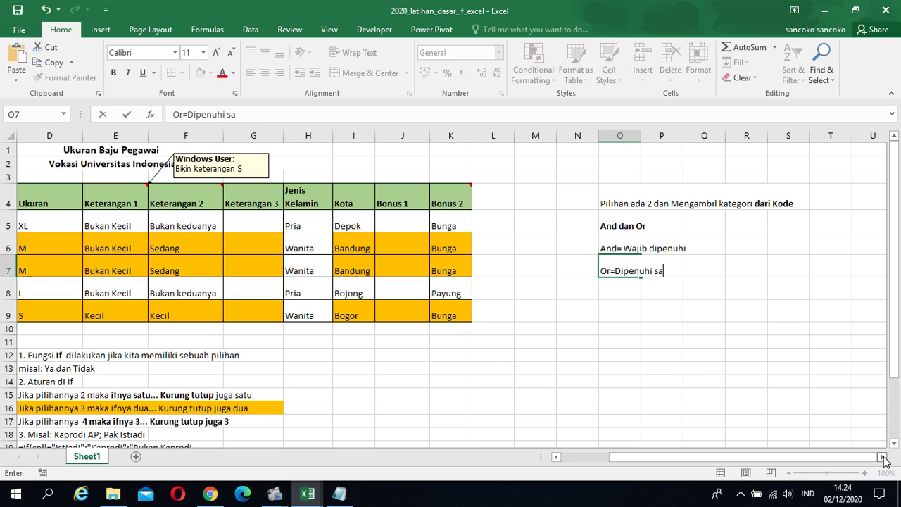
pyautogui.write('lah satunya saa')
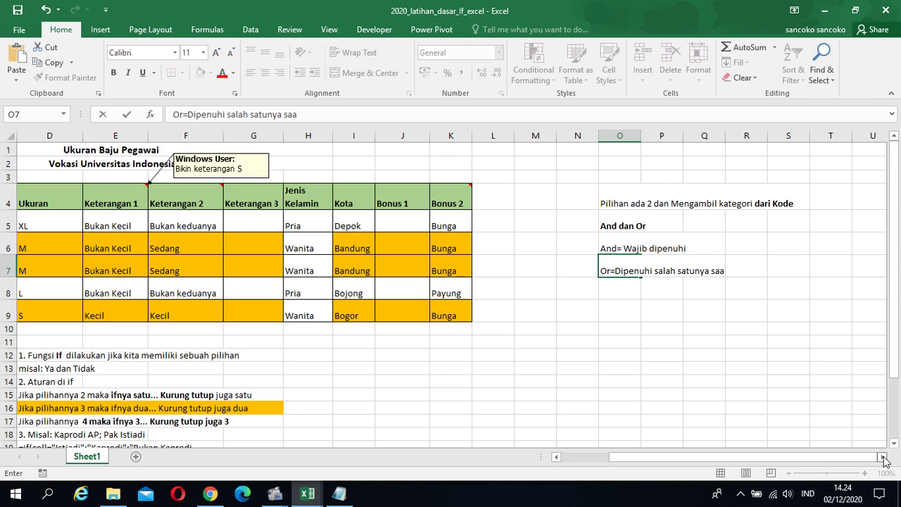
pyautogui.press('BackSpace')
pyautogui.write('ja')
pyautogui.press('Return')
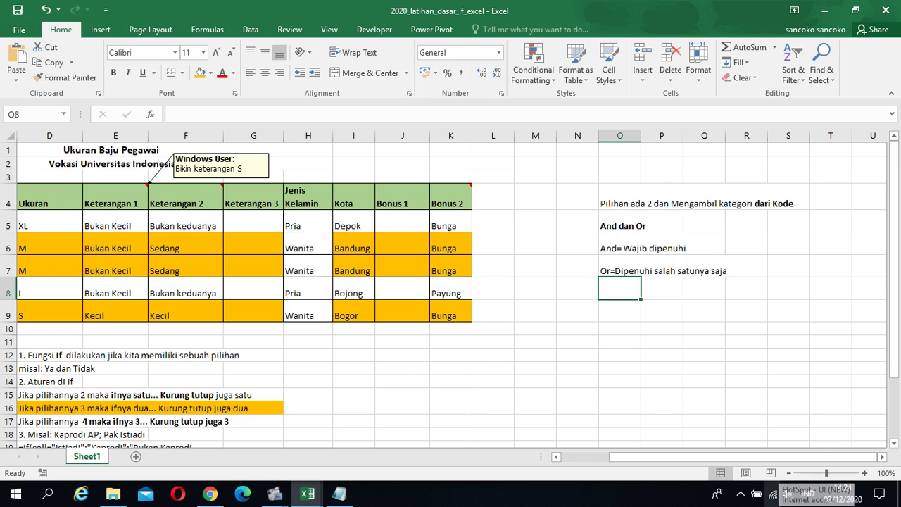
pyautogui.click(631, 263)
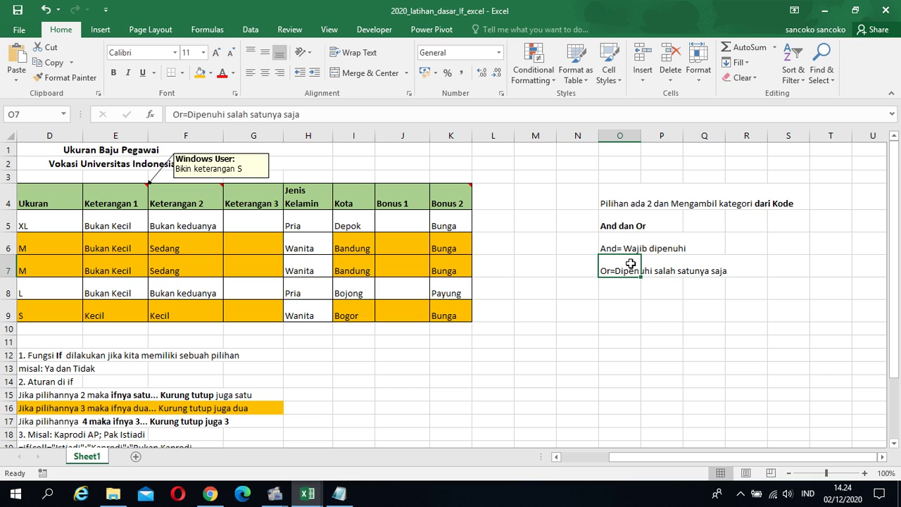
# Add a comment reading "Wanita dan Bandung" to the Bonus 1 header in J4
pyautogui.click(413, 225)
pyautogui.rightClick(420, 196)
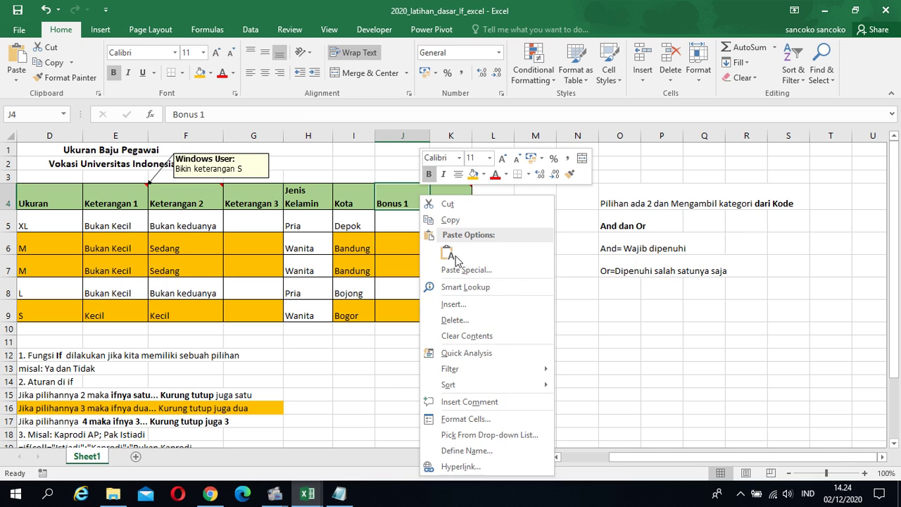
pyautogui.click(479, 402)
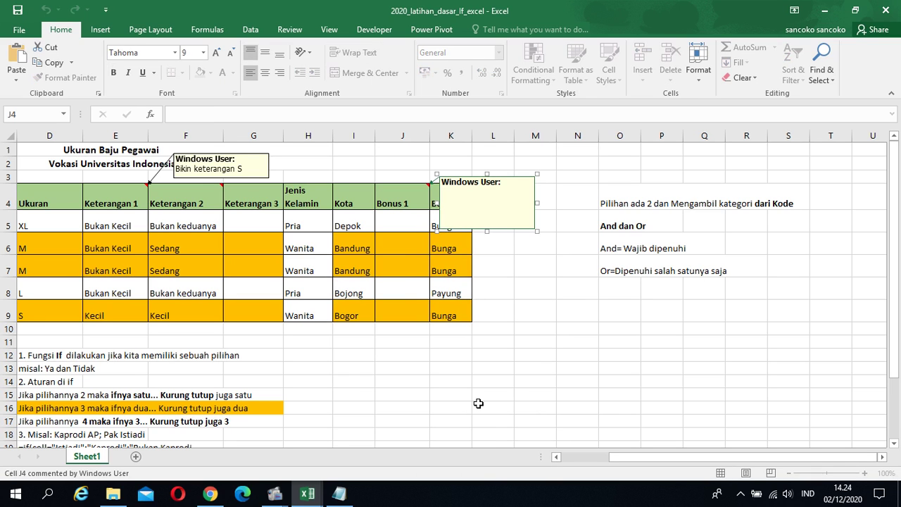
pyautogui.write('W')
pyautogui.press('BackSpace')
pyautogui.write('Wanita dan Bandung')
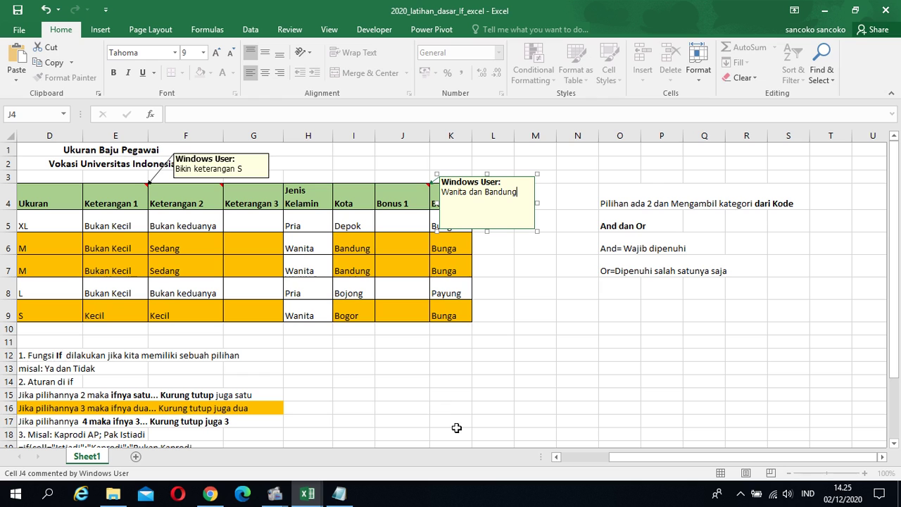
pyautogui.rightClick(485, 226)
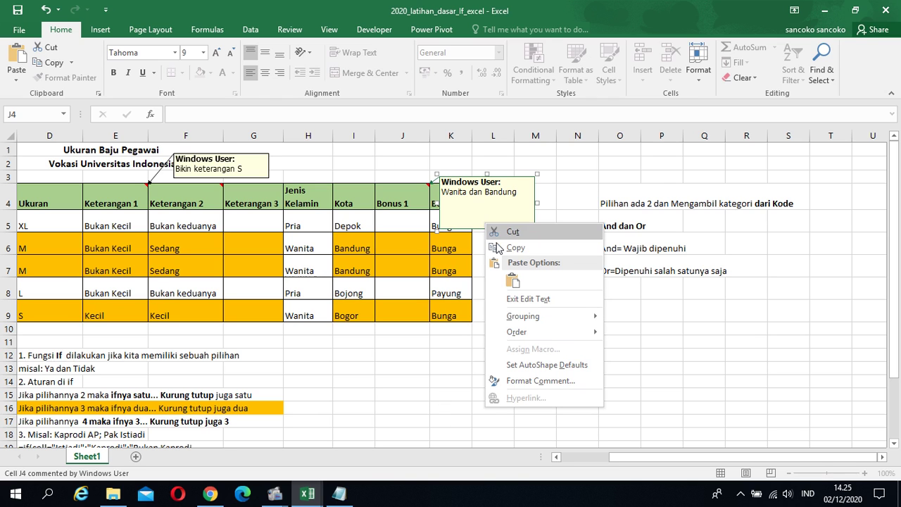
pyautogui.press('Escape')
# Keep the Bonus 1 header's comment permanently shown, shorten its box and move it slightly up and to the right
pyautogui.click(404, 184)
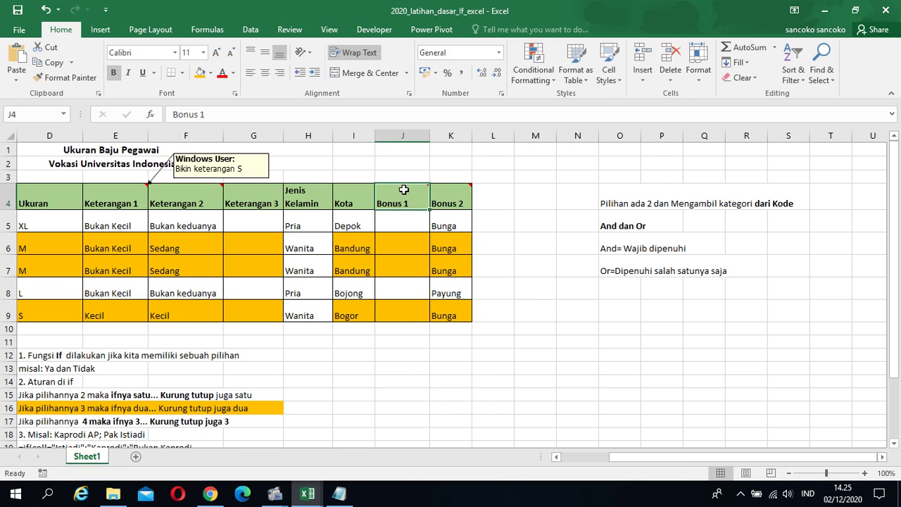
pyautogui.rightClick(405, 189)
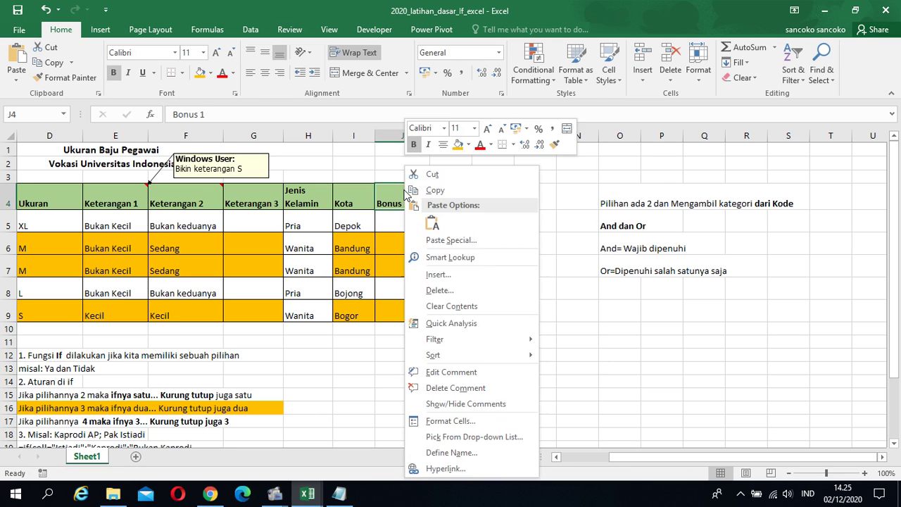
pyautogui.click(465, 403)
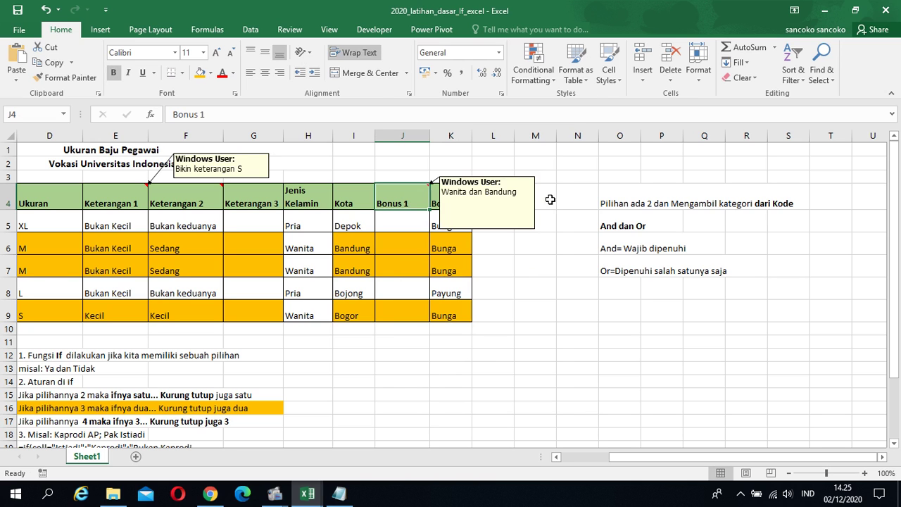
pyautogui.click(507, 229)
pyautogui.moveTo(486, 229); pyautogui.dragTo(485, 206)
pyautogui.moveTo(507, 178); pyautogui.dragTo(537, 169)
# Begin the Bonus 1 formula in J5 with an IF whose AND test starts with H5="wanita", giving =if(and(H5="wanita";
pyautogui.click(412, 224)
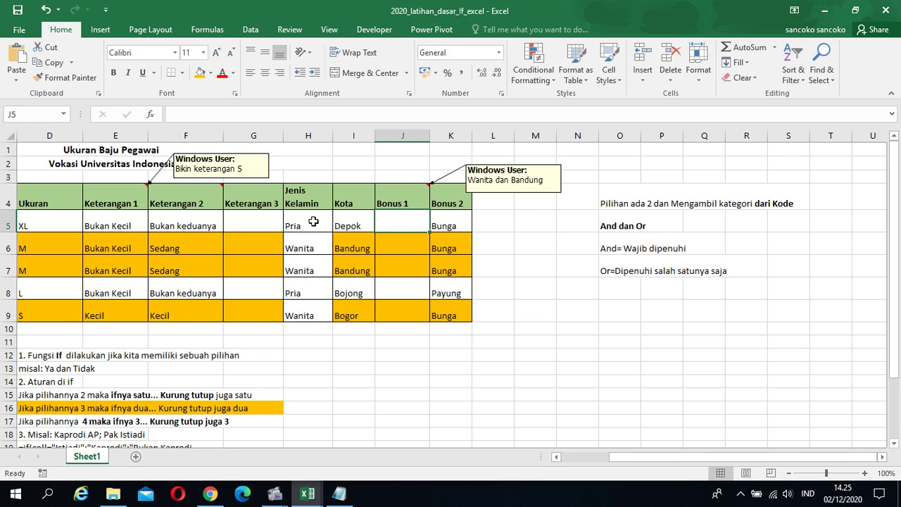
pyautogui.moveTo(303, 221); pyautogui.dragTo(359, 224)
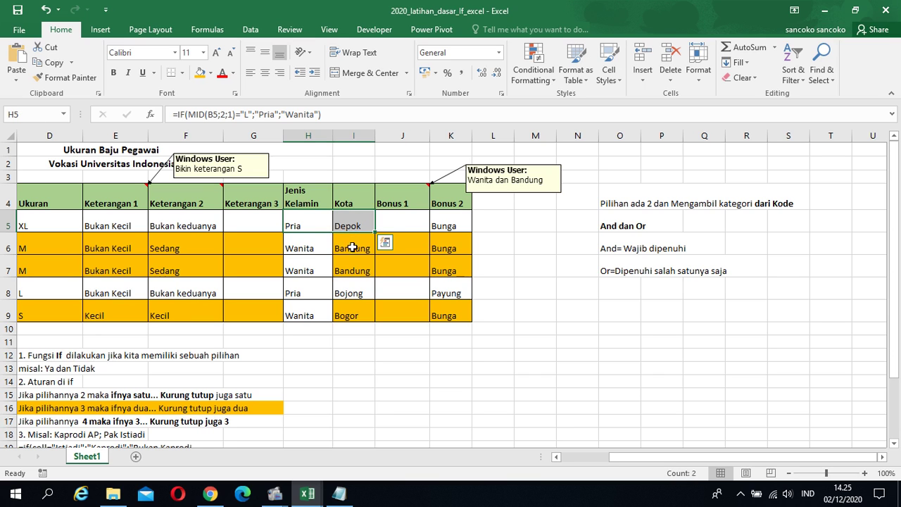
pyautogui.click(410, 219)
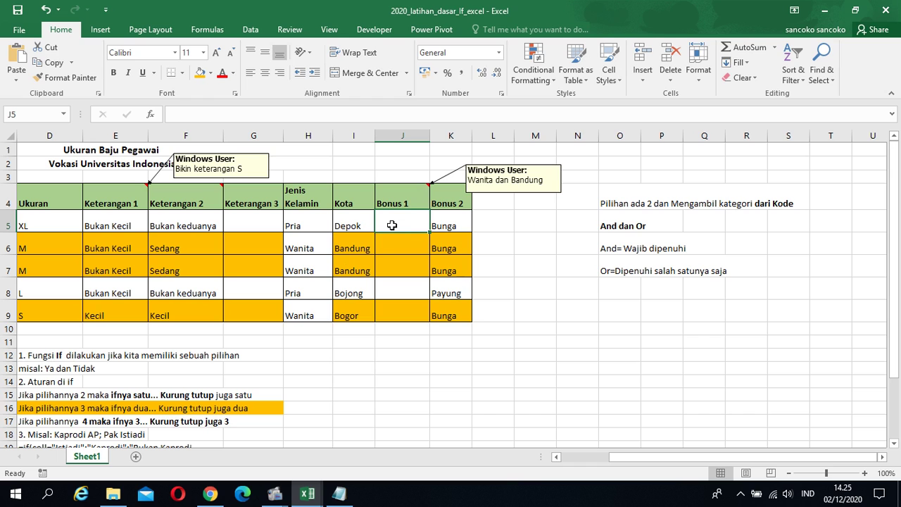
pyautogui.write('=if')
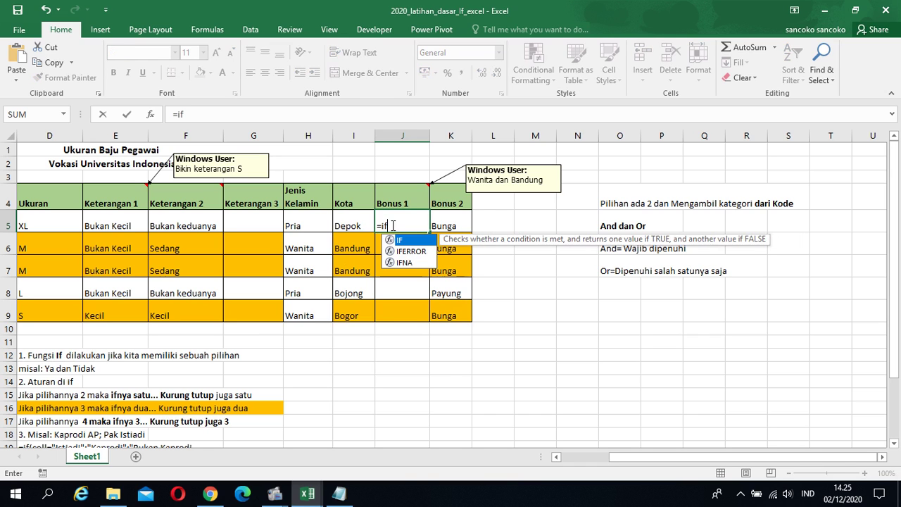
pyautogui.write('(A')
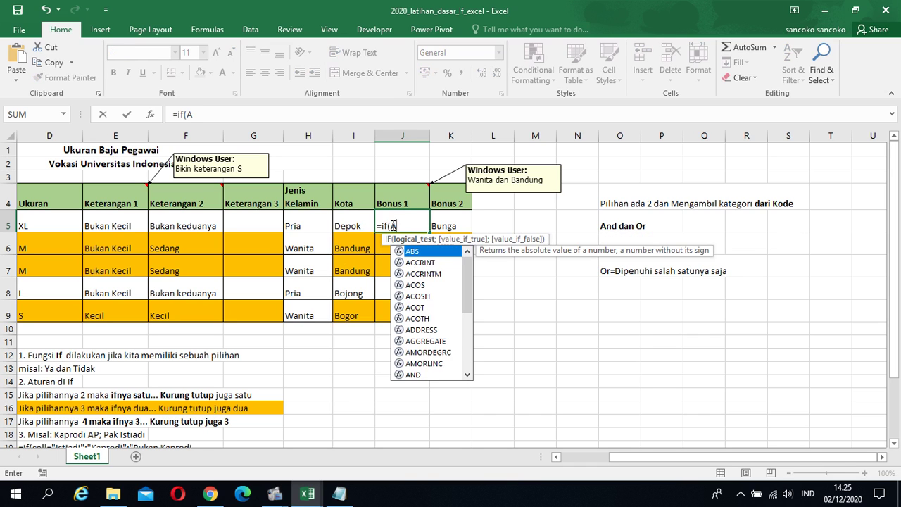
pyautogui.write('dn')
pyautogui.press('BackSpace')
pyautogui.press('BackSpace')
pyautogui.press('BackSpace')
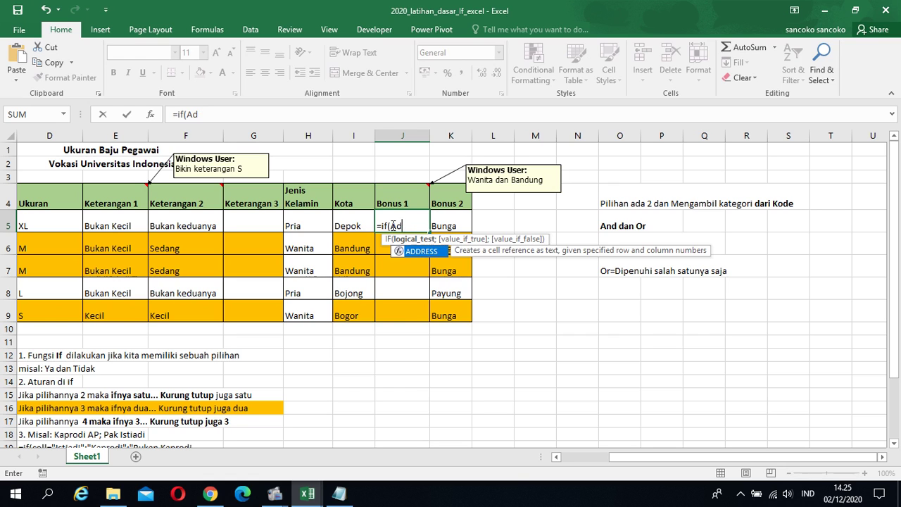
pyautogui.write('and')
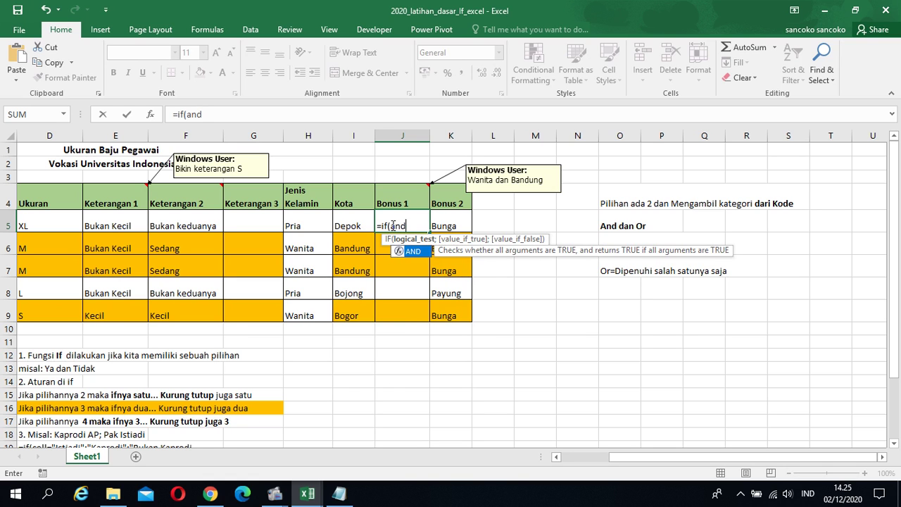
pyautogui.write('(')
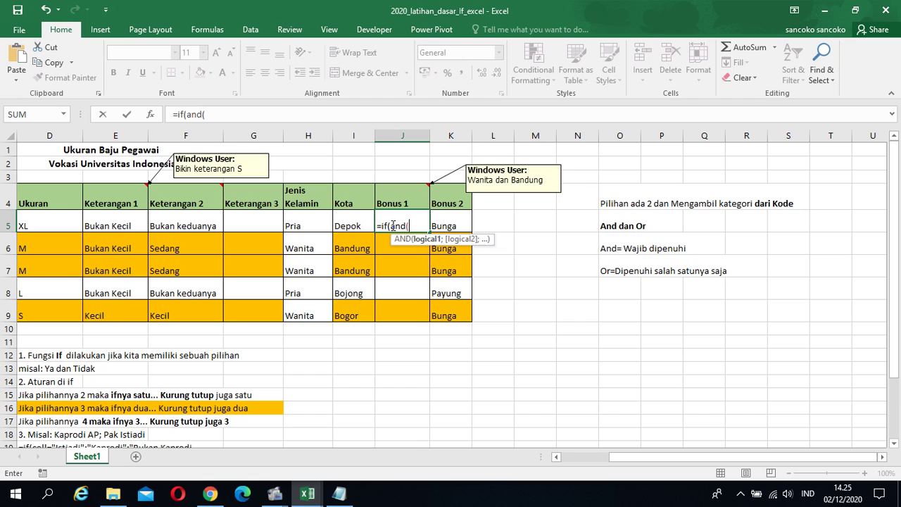
pyautogui.click(316, 219)
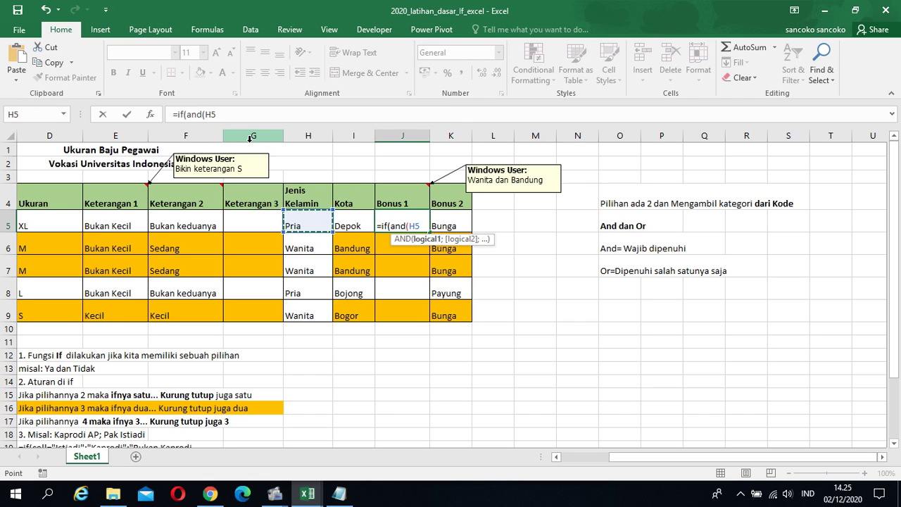
pyautogui.click(249, 114)
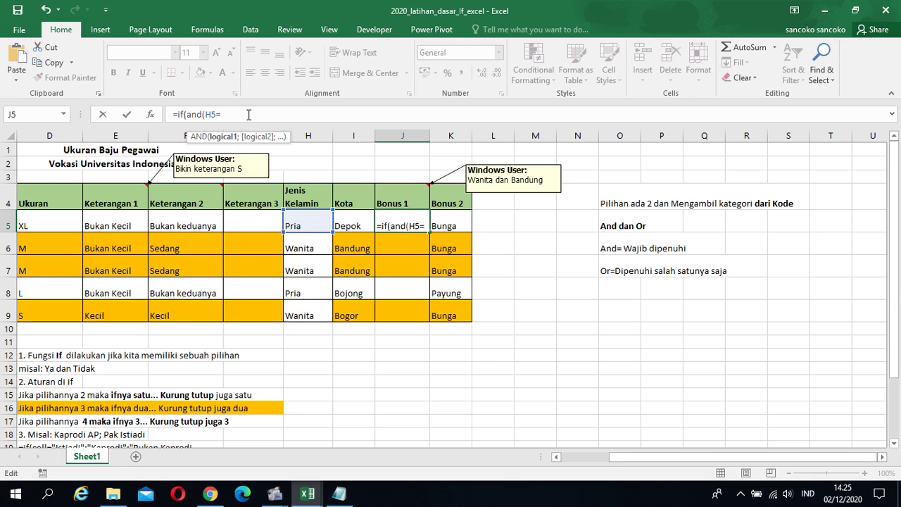
pyautogui.write('="wanita";')
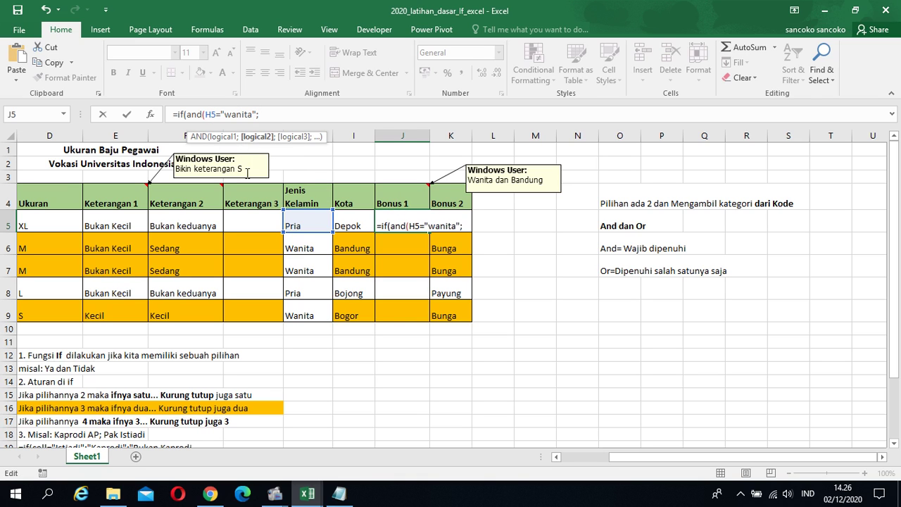
# Add I5="bandung" as the second AND condition in the J5 formula and close the AND
pyautogui.click(350, 221)
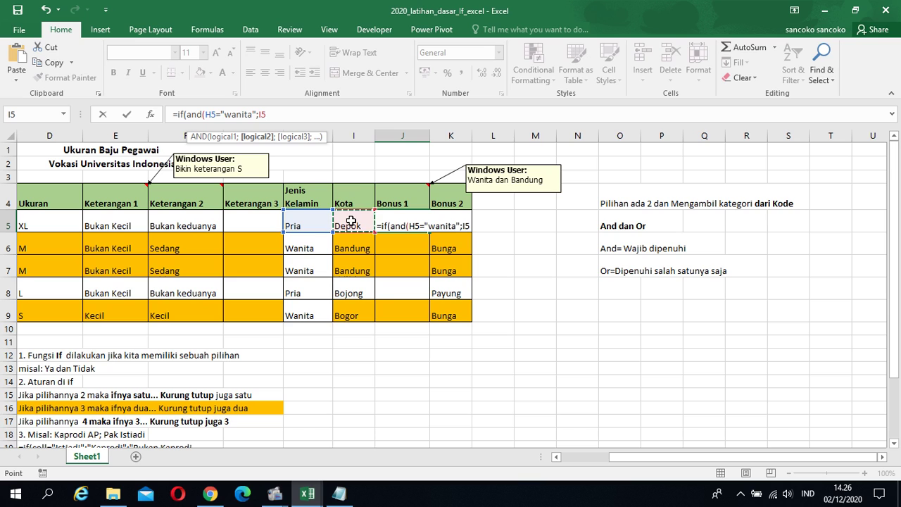
pyautogui.write('="bandung"')
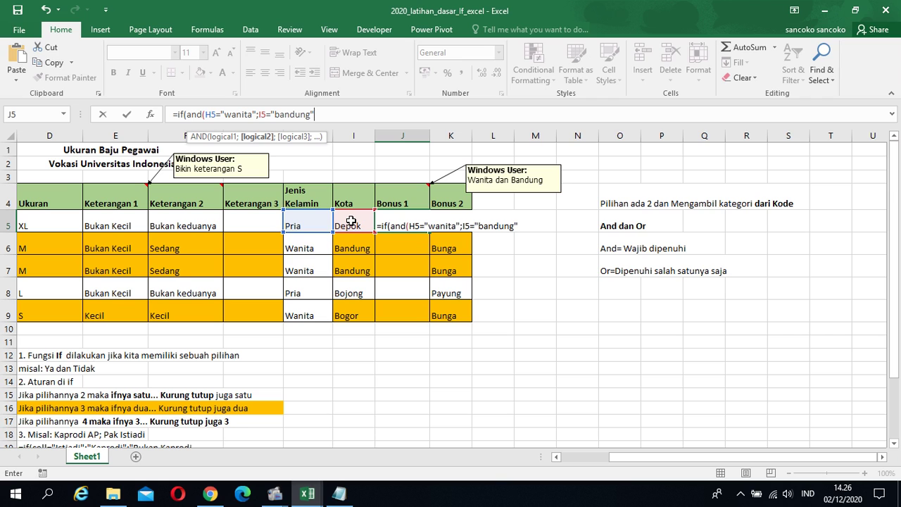
pyautogui.write(')')
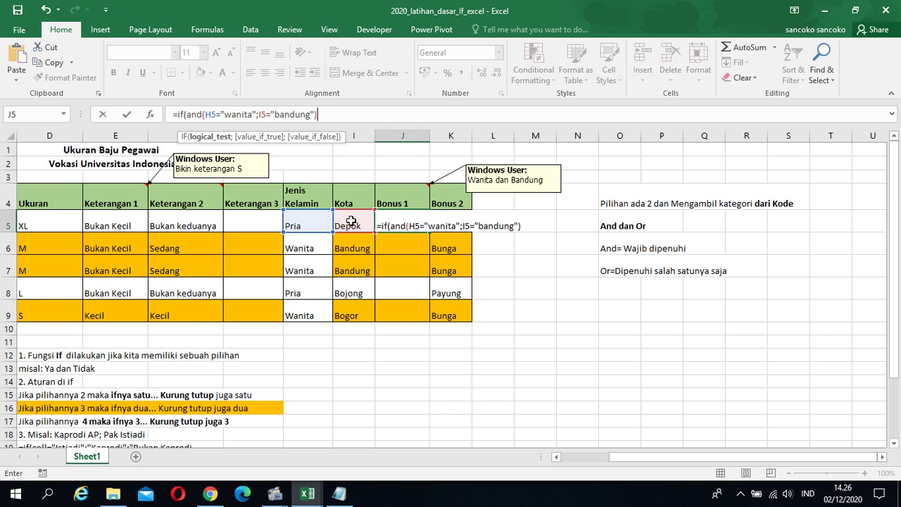
# Set "Mawar" as the value returned when the AND test in the J5 formula is true
pyautogui.write(';')
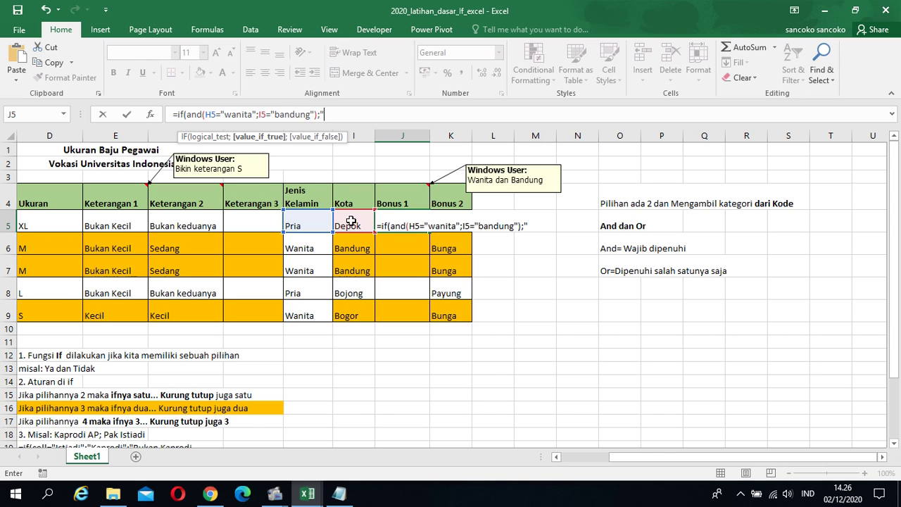
pyautogui.write('"Bunga')
pyautogui.press('BackSpace')
pyautogui.press('BackSpace')
pyautogui.press('BackSpace')
pyautogui.press('BackSpace')
pyautogui.press('BackSpace')
pyautogui.write('Mawar";')
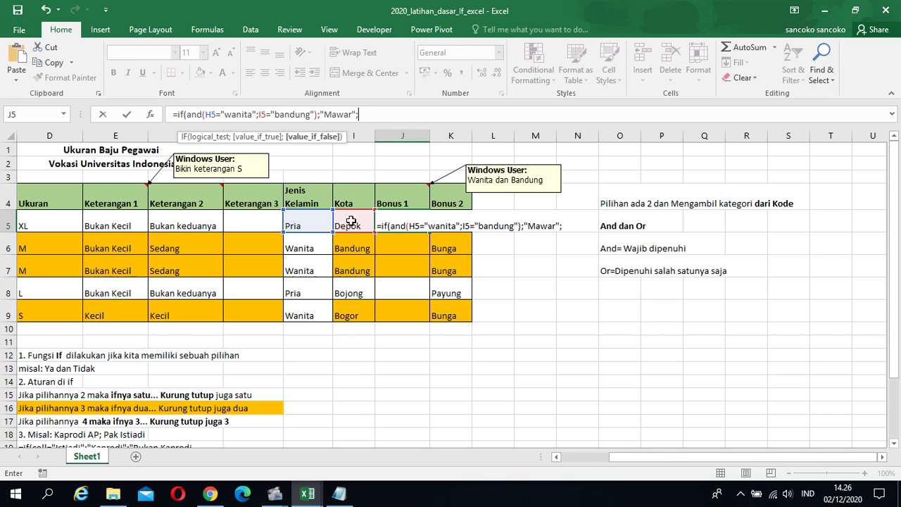
# Set "tidak dapat" as the J5 formula's false result, close the IF and enter the formula
pyautogui.write('"tidak dapat')
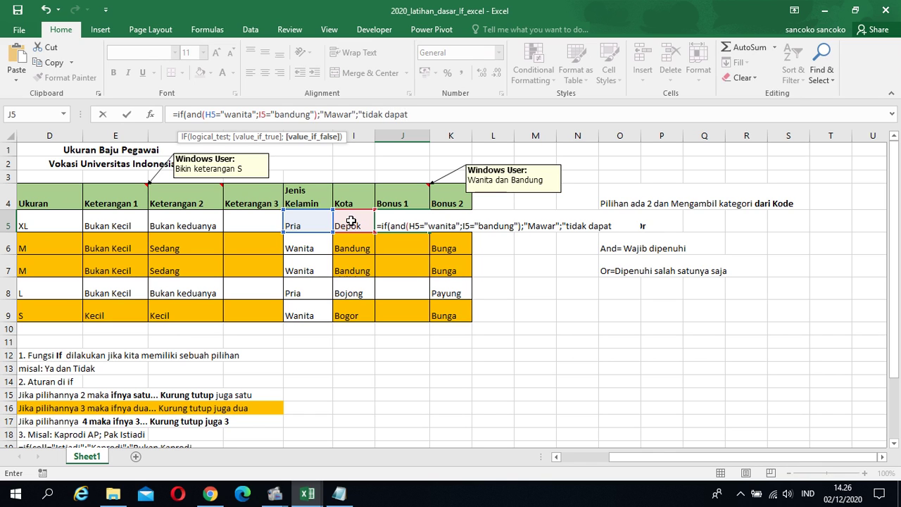
pyautogui.write('")')
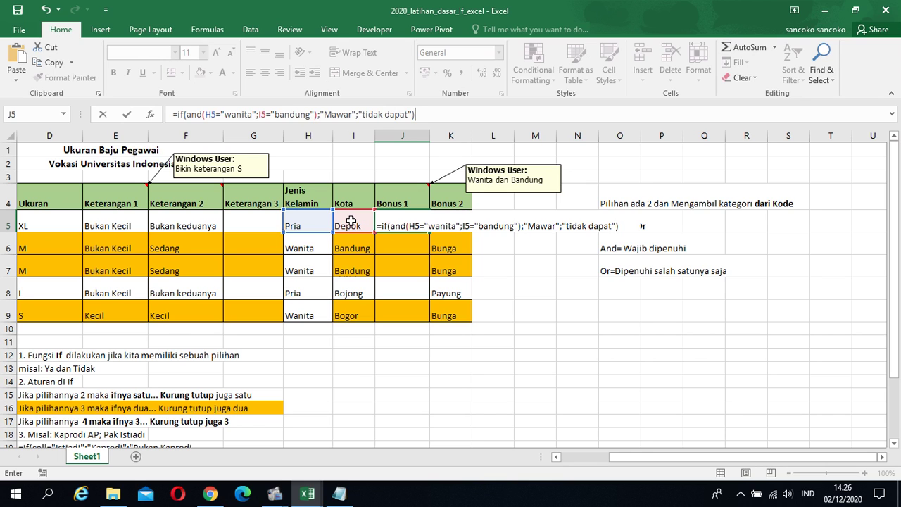
pyautogui.press('BackSpace')
pyautogui.moveTo(198, 117); pyautogui.dragTo(362, 111)
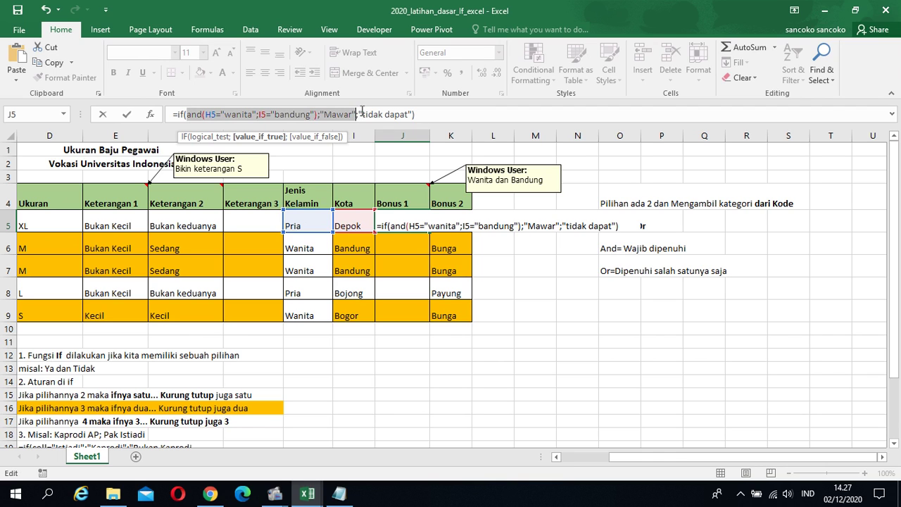
pyautogui.click(445, 114)
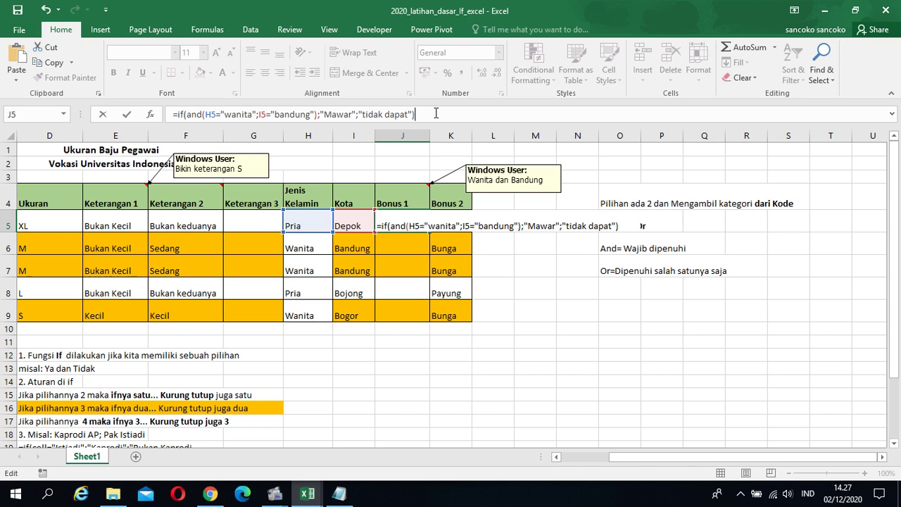
pyautogui.press('Return')
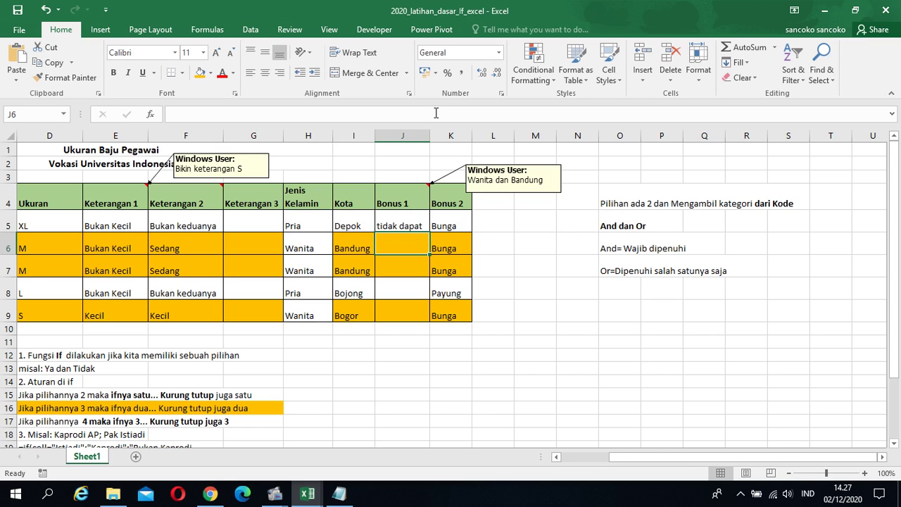
# Fill the J5 Bonus 1 formula down through J9 and check row 9's result against its Kota entry
pyautogui.click(416, 224)
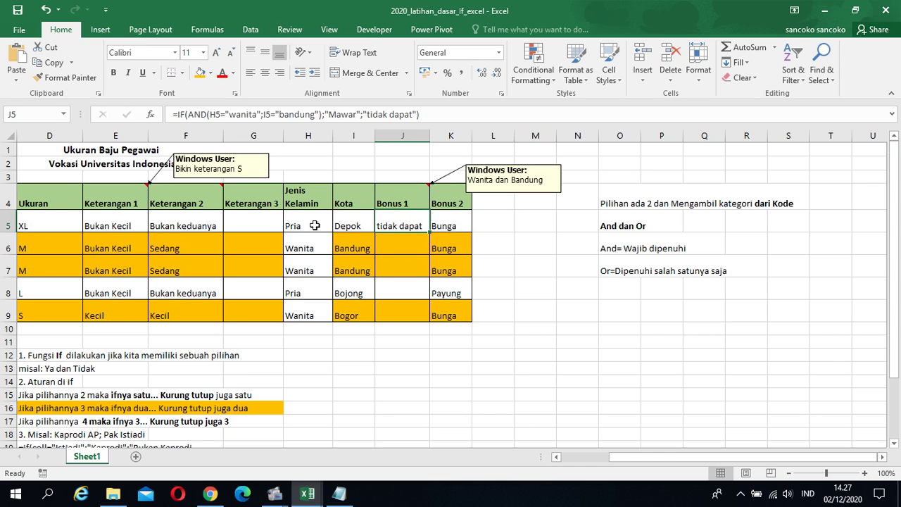
pyautogui.doubleClick(429, 232)
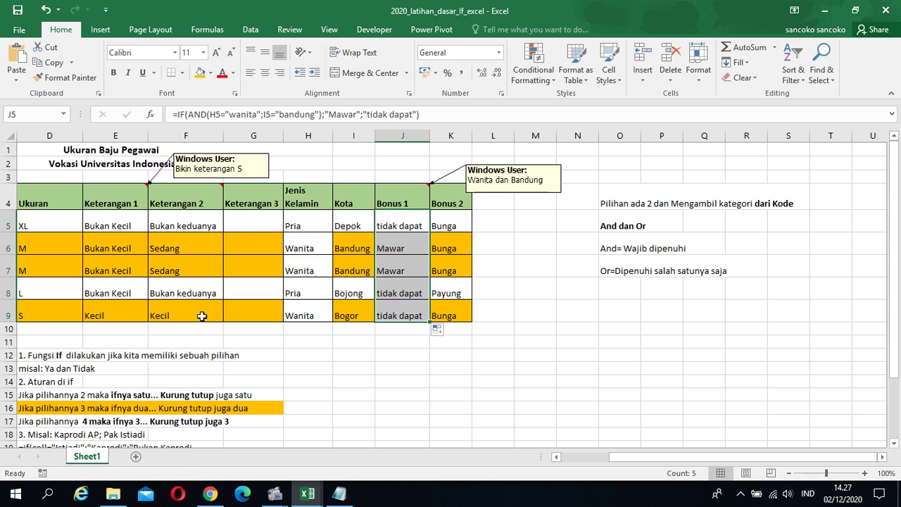
pyautogui.moveTo(685, 457); pyautogui.dragTo(618, 456)
pyautogui.click(180, 325)
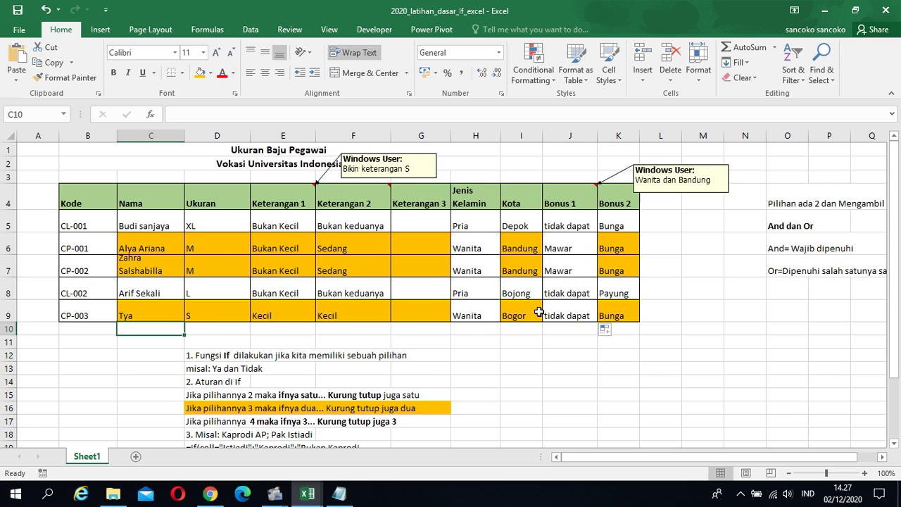
pyautogui.click(536, 313)
pyautogui.click(588, 318)
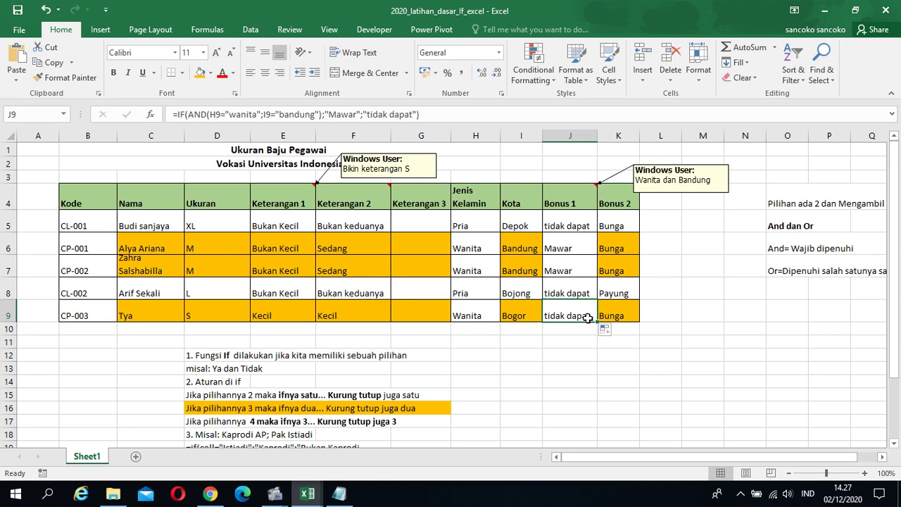
pyautogui.click(515, 315)
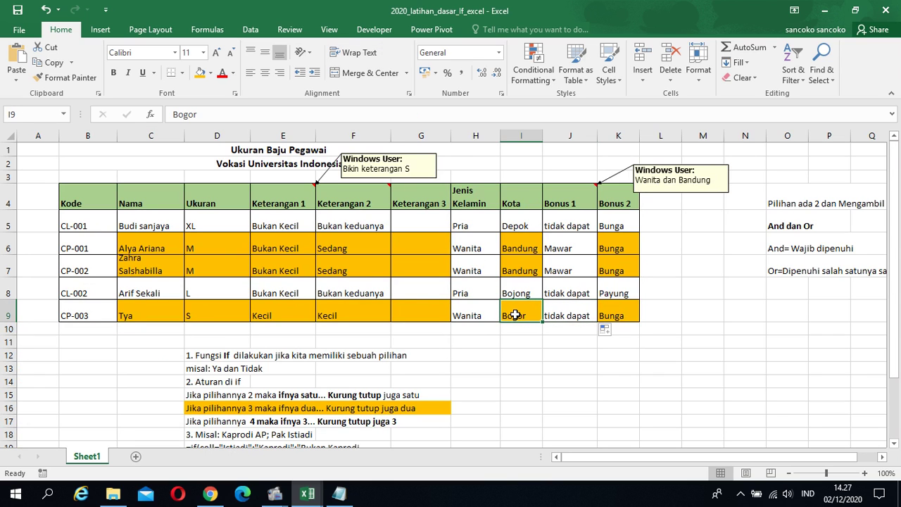
pyautogui.click(572, 312)
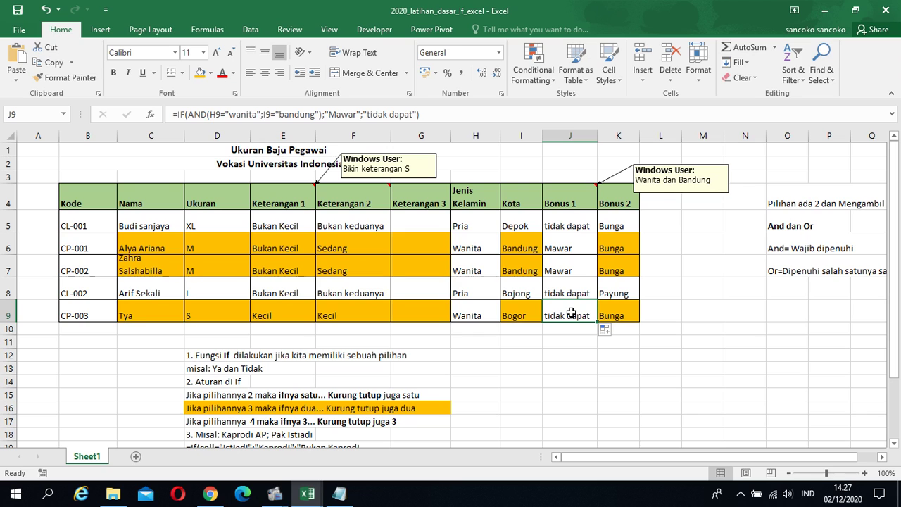